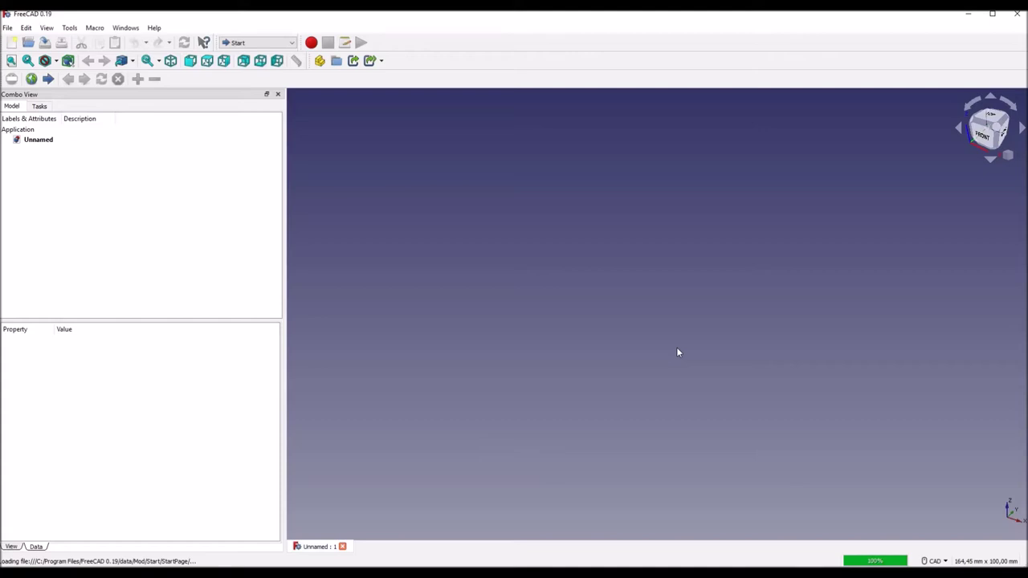
Step: Switch to the Part Design workbench and create a new Body in the document
click(265, 43)
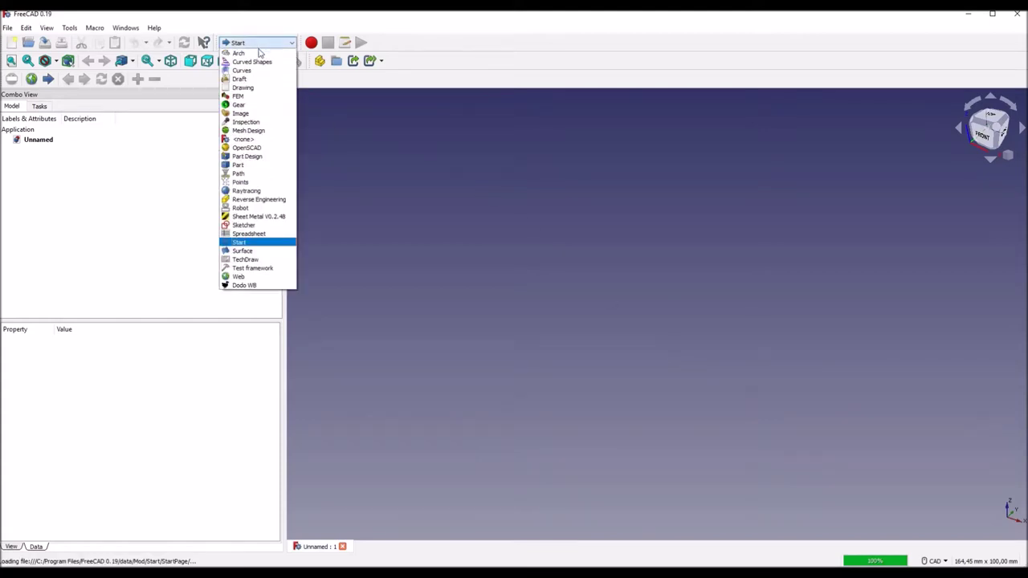
click(275, 158)
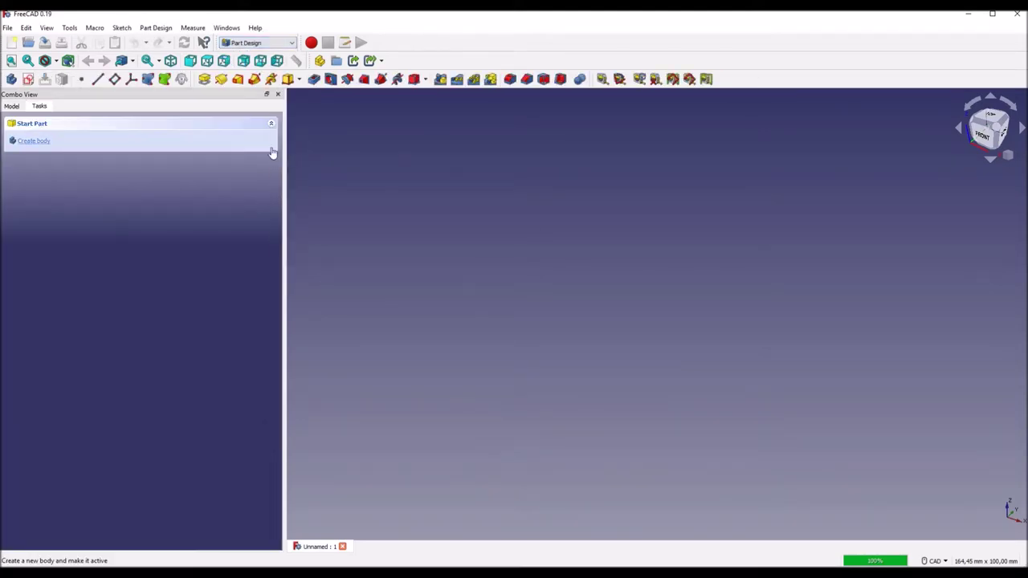
click(22, 143)
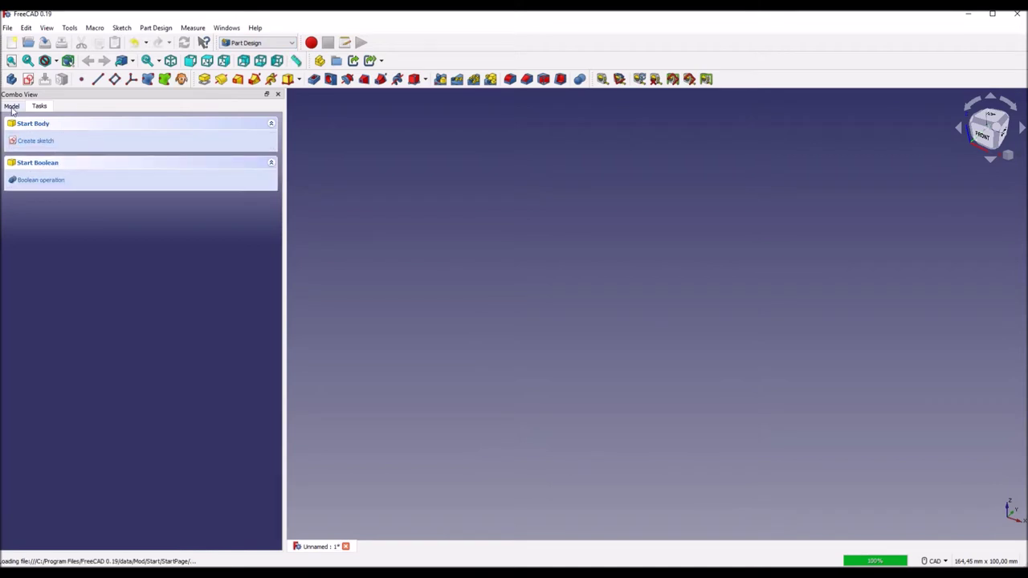
click(156, 27)
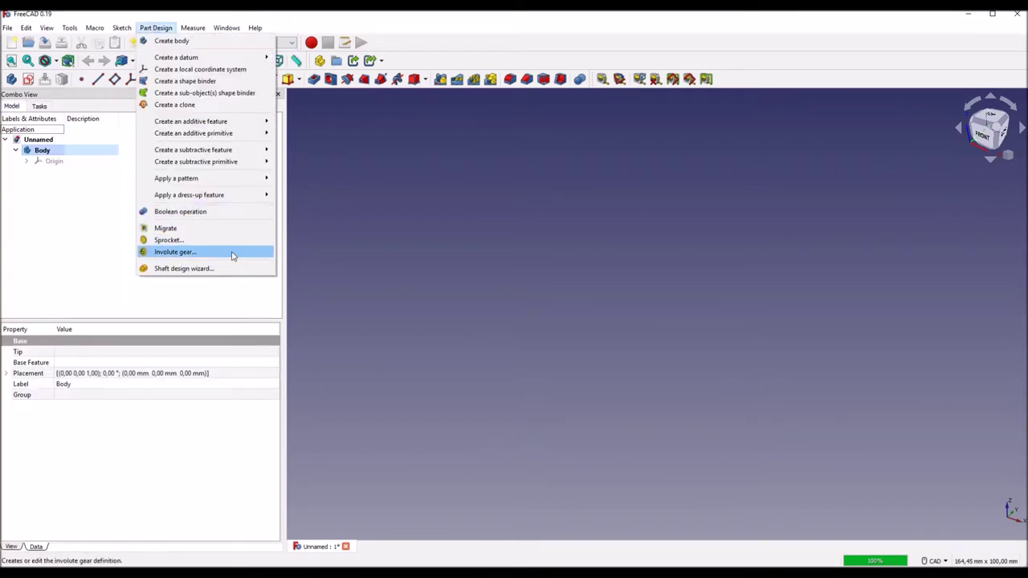
Step: Add an InvoluteGear profile with 30 teeth and an 8 mm module, then select it
click(232, 255)
double_click(80, 171)
text(30)
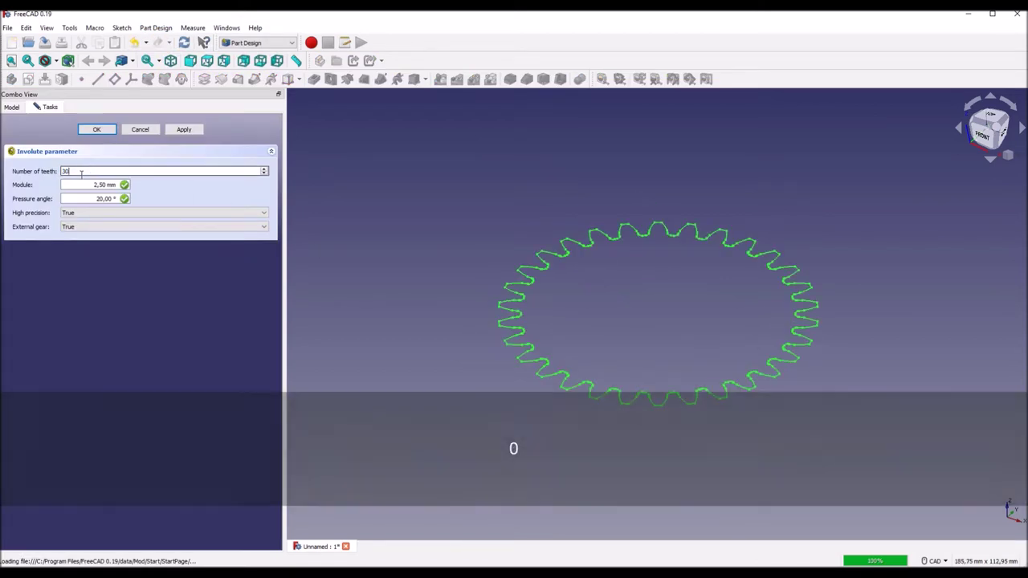
double_click(102, 186)
text(8)
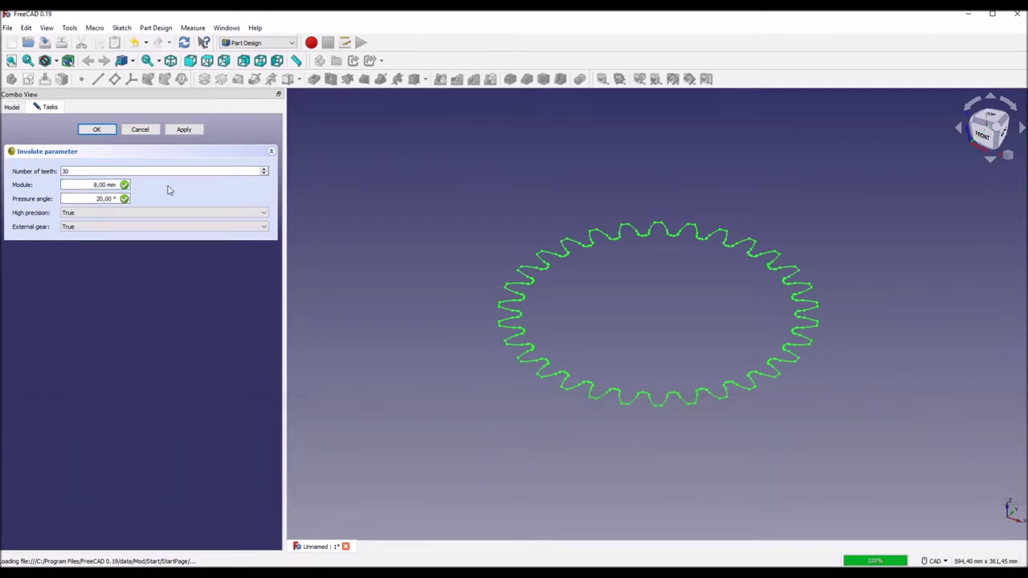
click(97, 130)
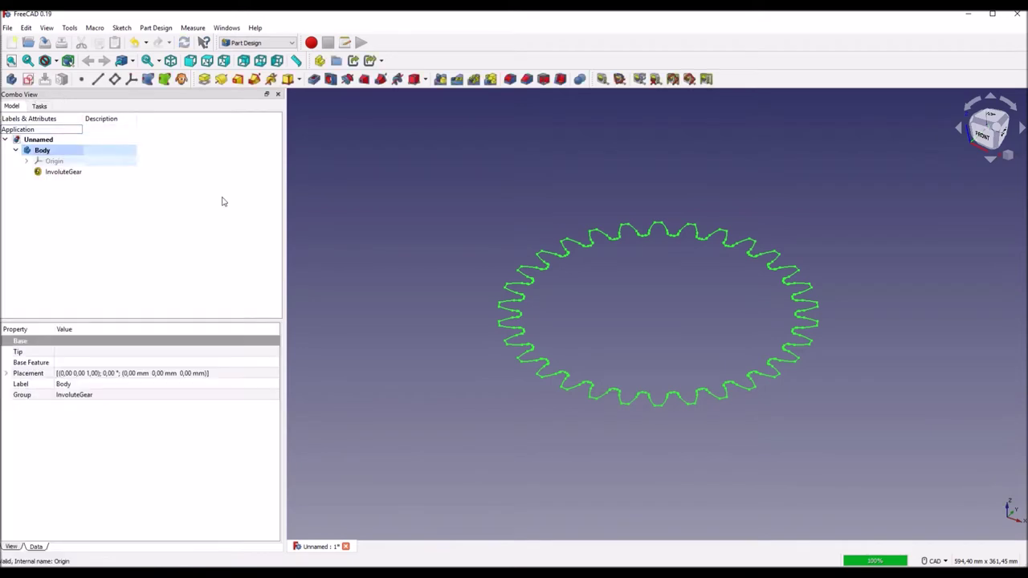
click(60, 173)
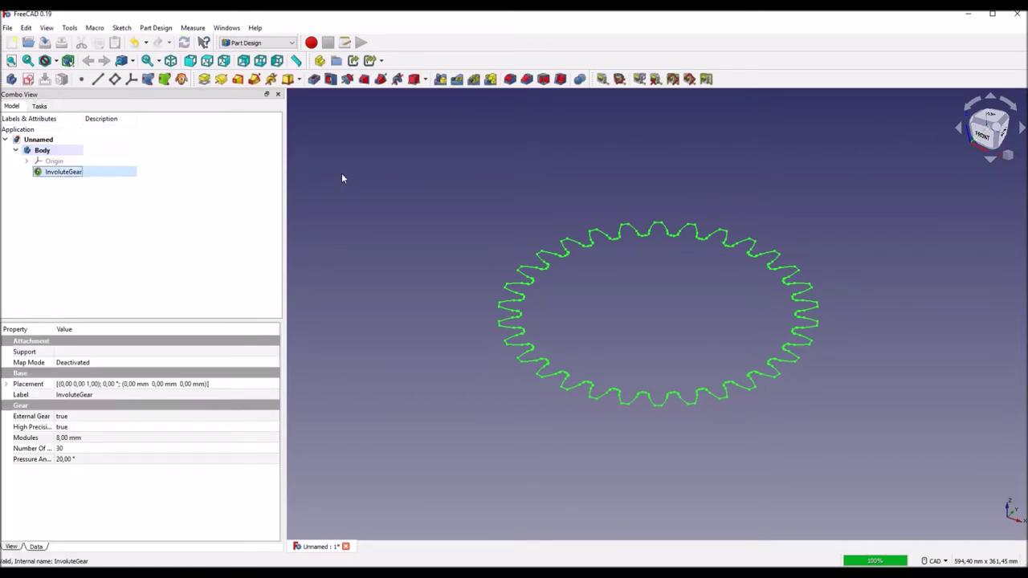
click(205, 79)
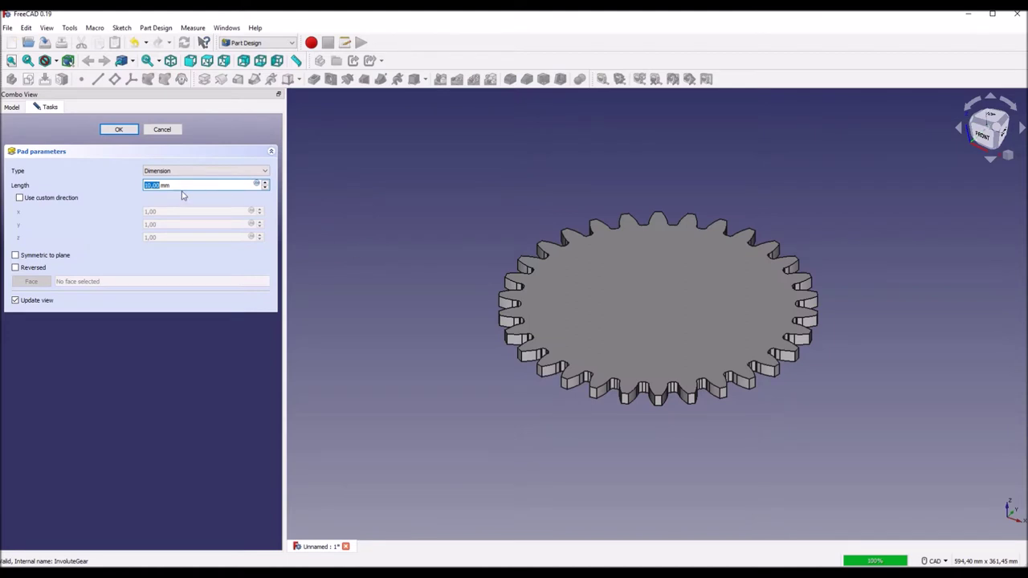
Step: Pad the gear profile to 60 mm thickness and show the axis cross
text(60)
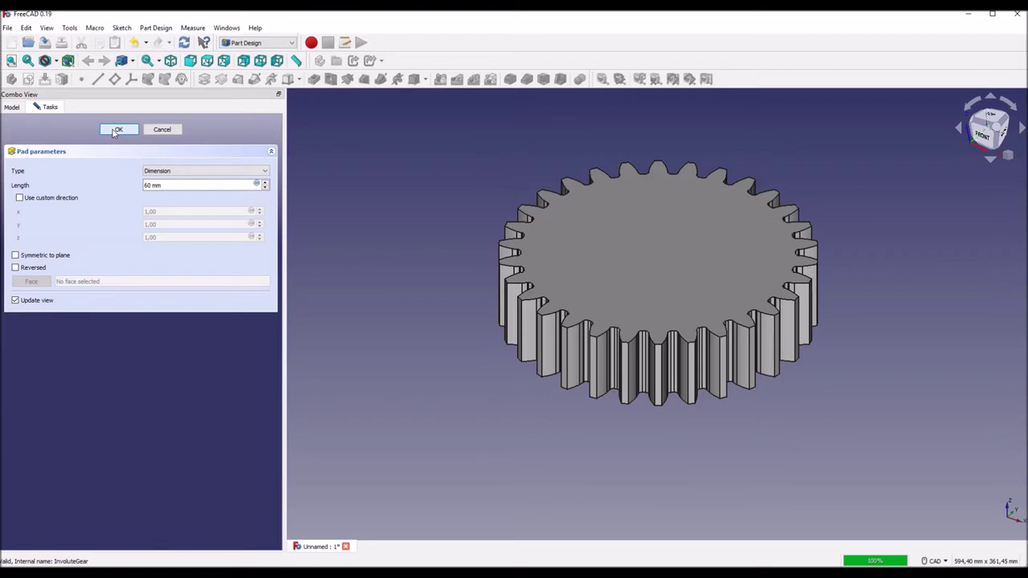
click(115, 131)
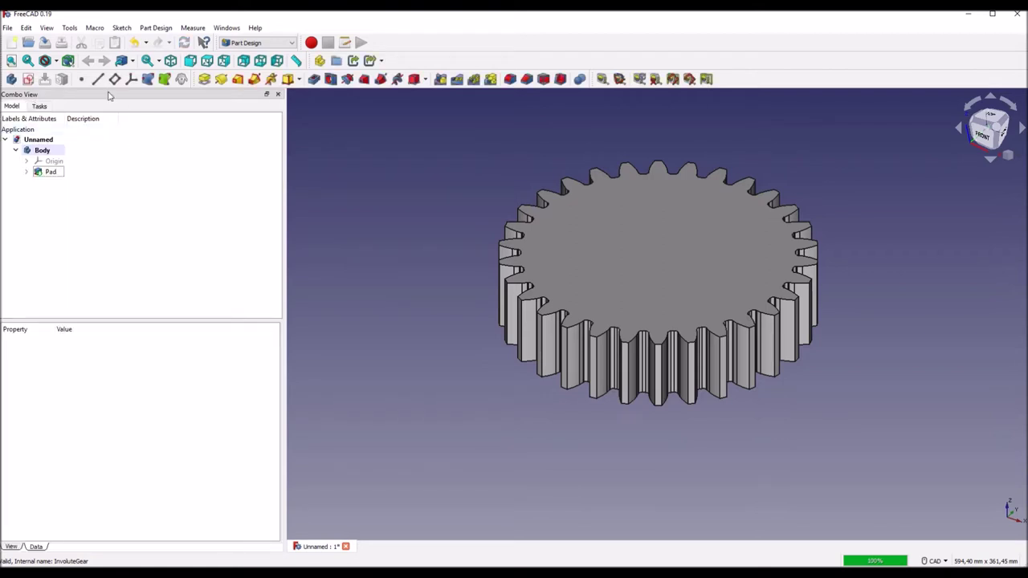
click(47, 27)
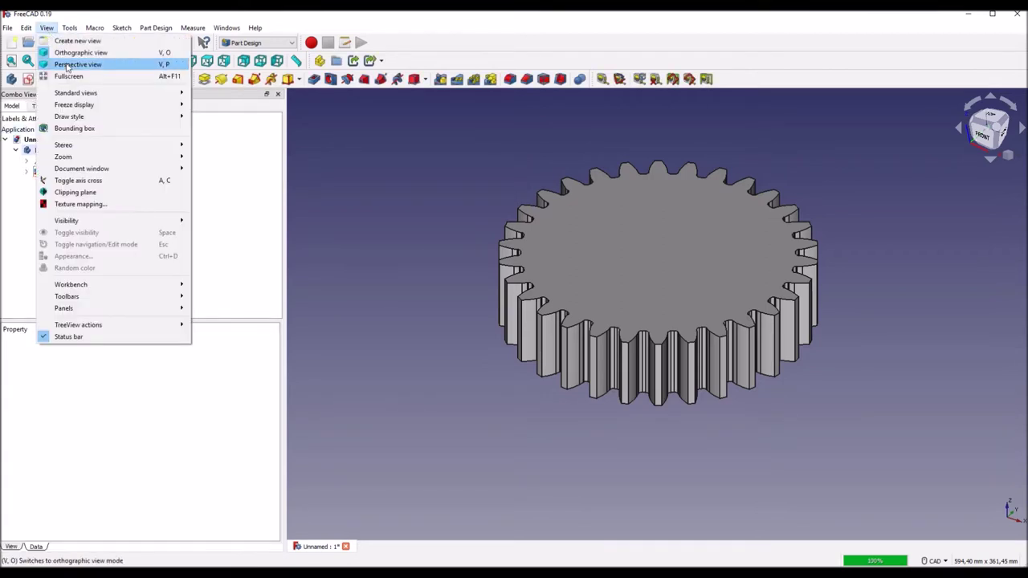
click(98, 184)
Step: Select the gear's top face and start a new sketch on it
mouse_move(452, 326)
middle_down()
mouse_move(427, 323)
mouse_move(557, 229)
mouse_move(471, 338)
mouse_move(423, 301)
mouse_move(420, 317)
middle_up()
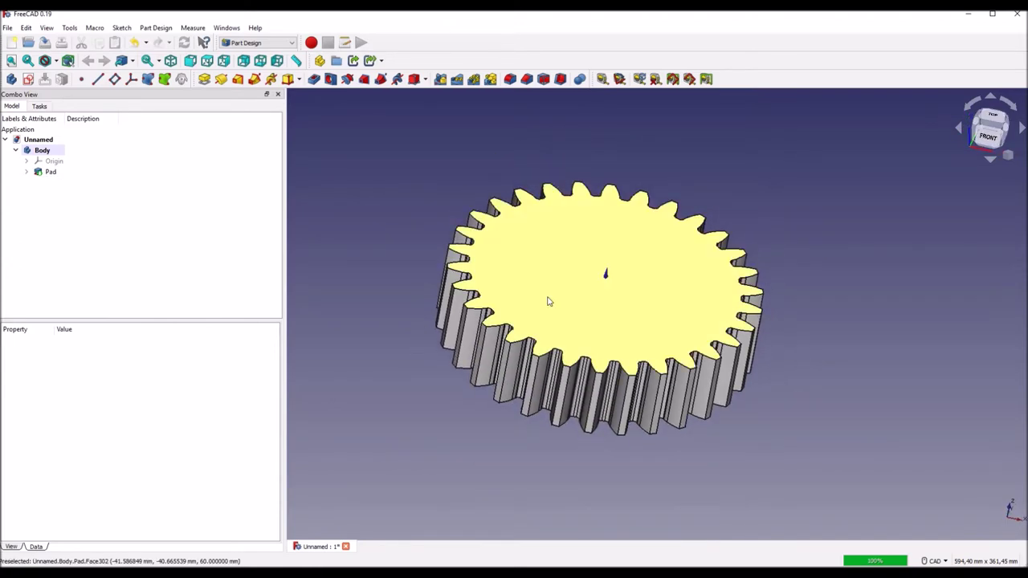
click(548, 301)
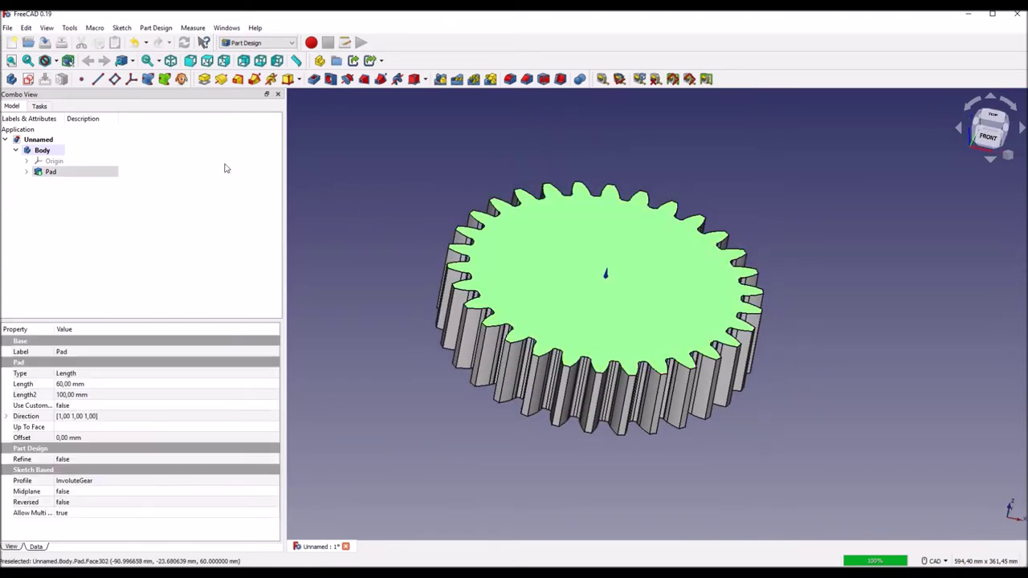
click(28, 78)
Step: Draw a circle centred on the sketch origin of the gear's top face
middle_drag(370, 277, 413, 341)
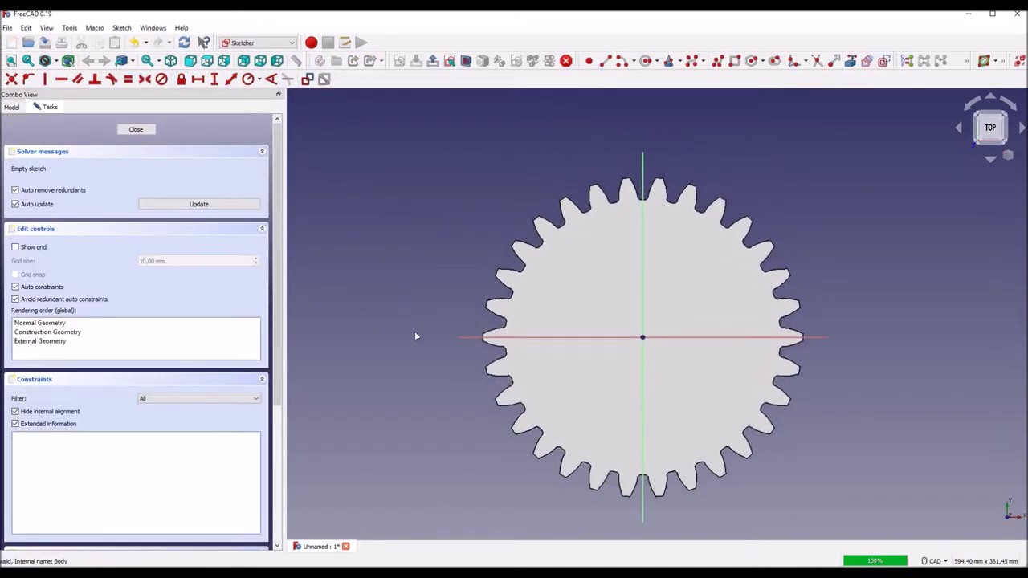
click(645, 61)
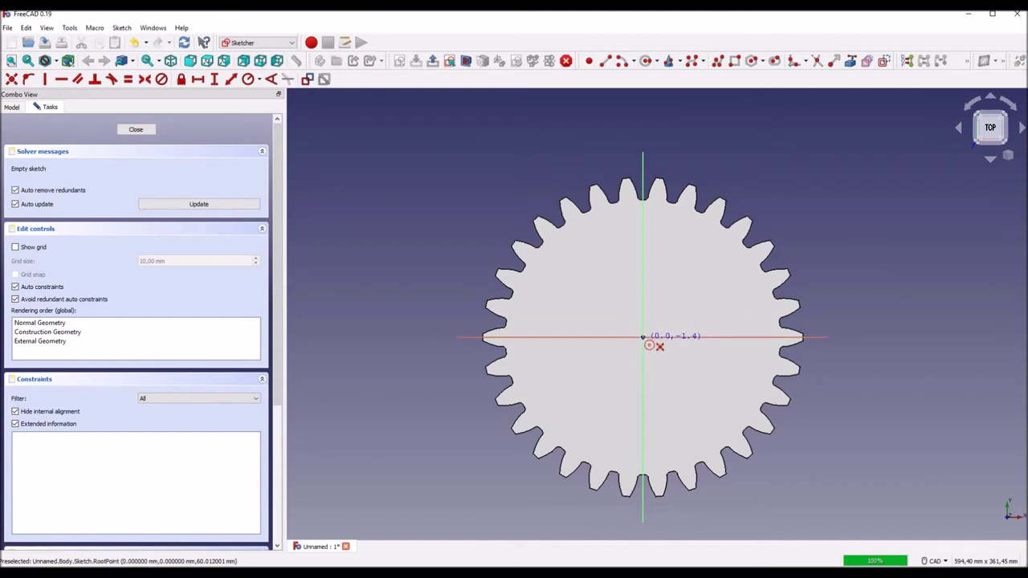
click(643, 338)
click(726, 393)
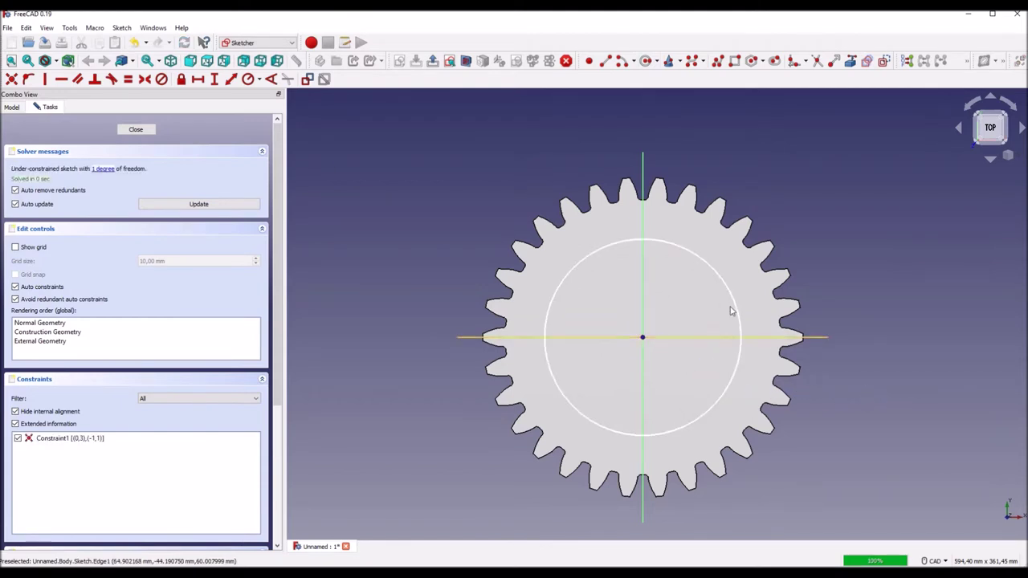
Step: Constrain the circle to a 70 mm diameter, place the label diagonally, and close the sketch
click(260, 80)
click(269, 106)
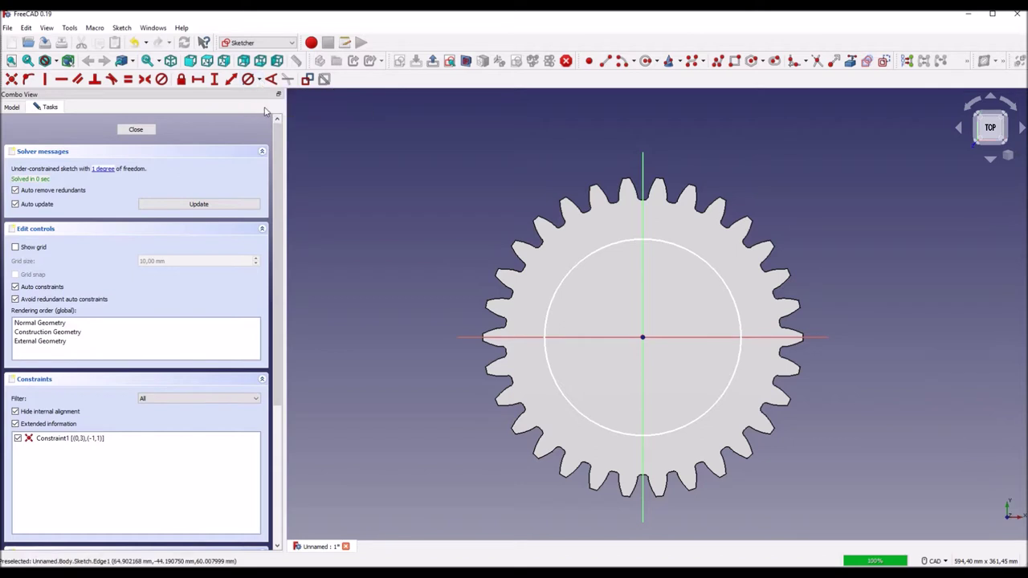
click(695, 256)
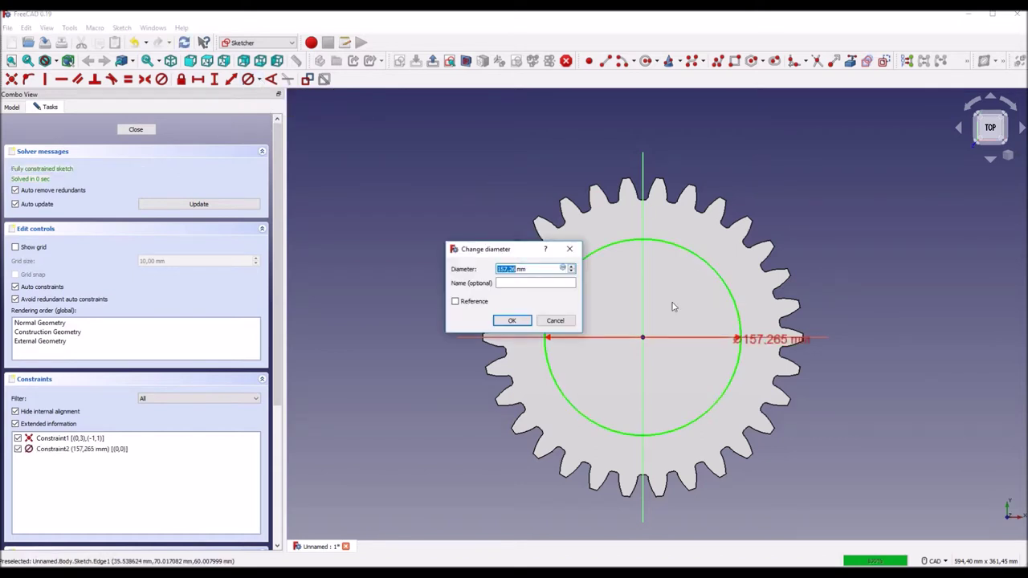
text(70)
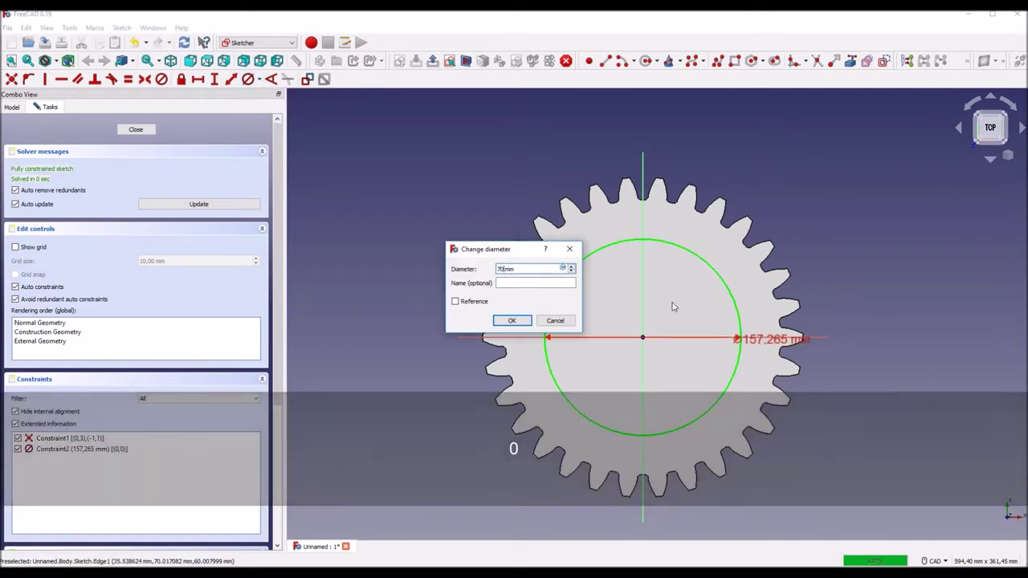
key(Return)
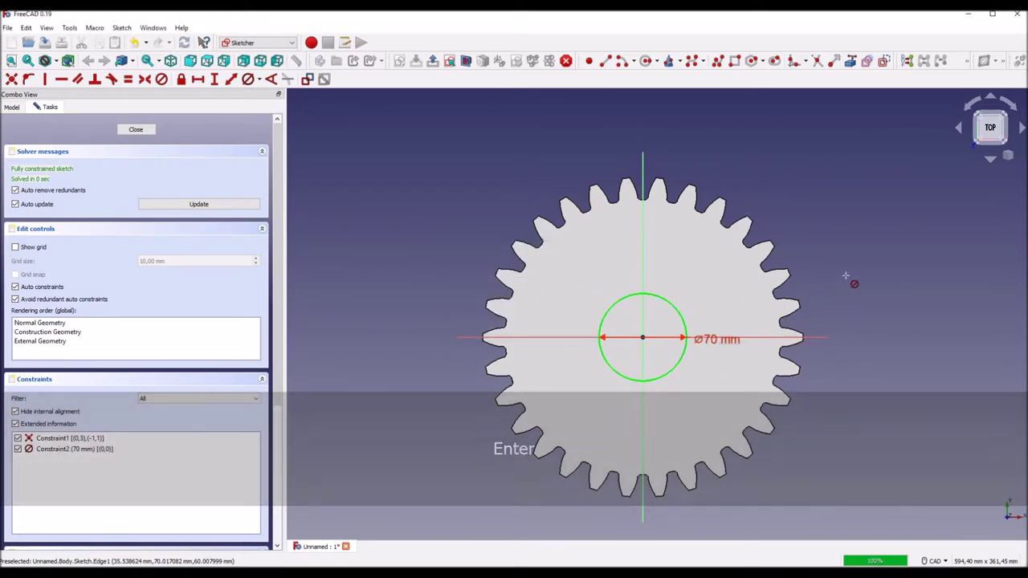
middle_drag(852, 287, 792, 243)
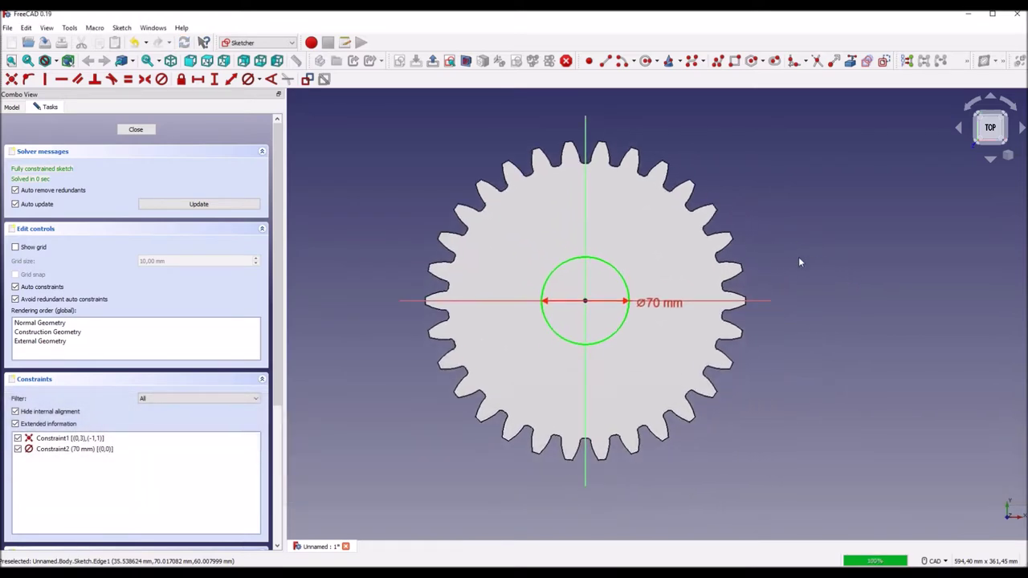
scroll(789, 266, up, 1)
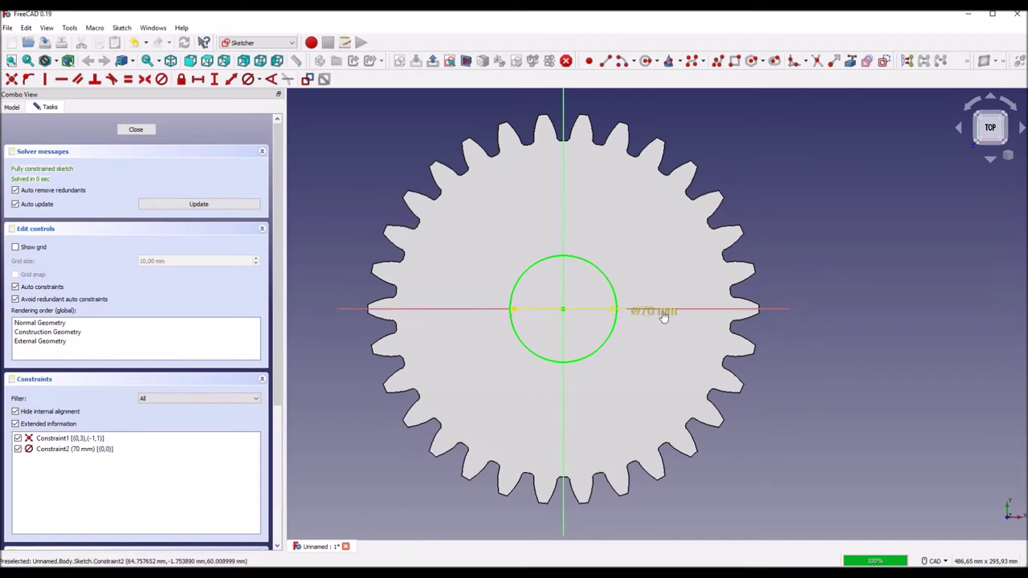
drag(664, 313, 677, 228)
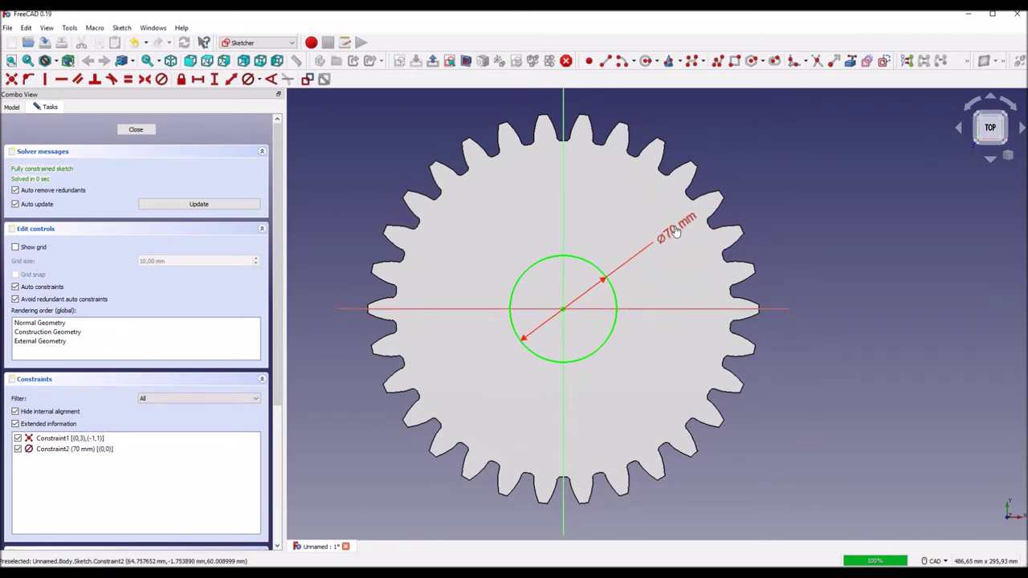
middle_drag(305, 438, 377, 429)
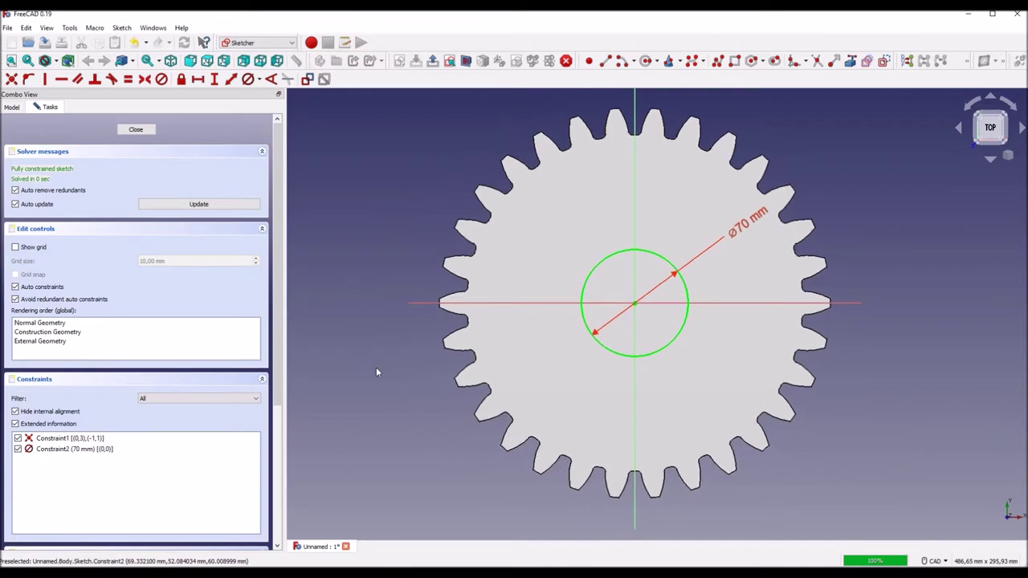
click(136, 130)
middle_drag(367, 261, 386, 267)
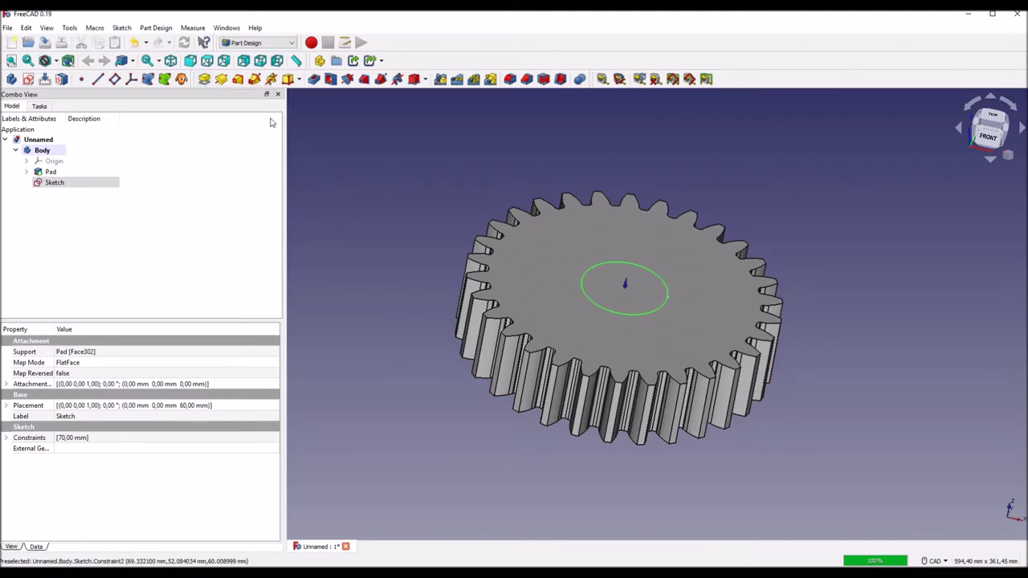
Step: Pad the 70 mm circle in two dimensions: 5 mm one way, 65 mm the other
click(204, 79)
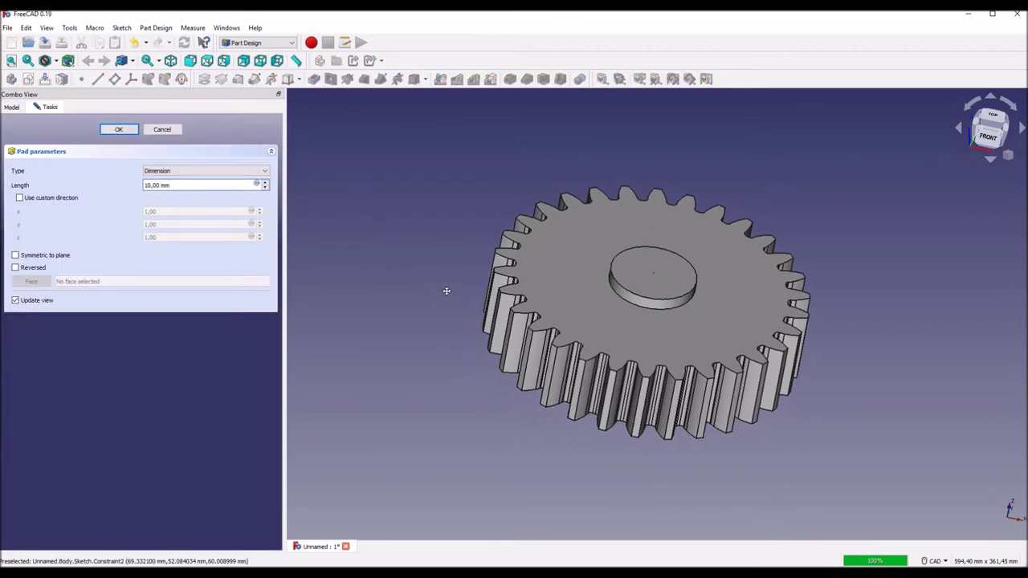
click(196, 171)
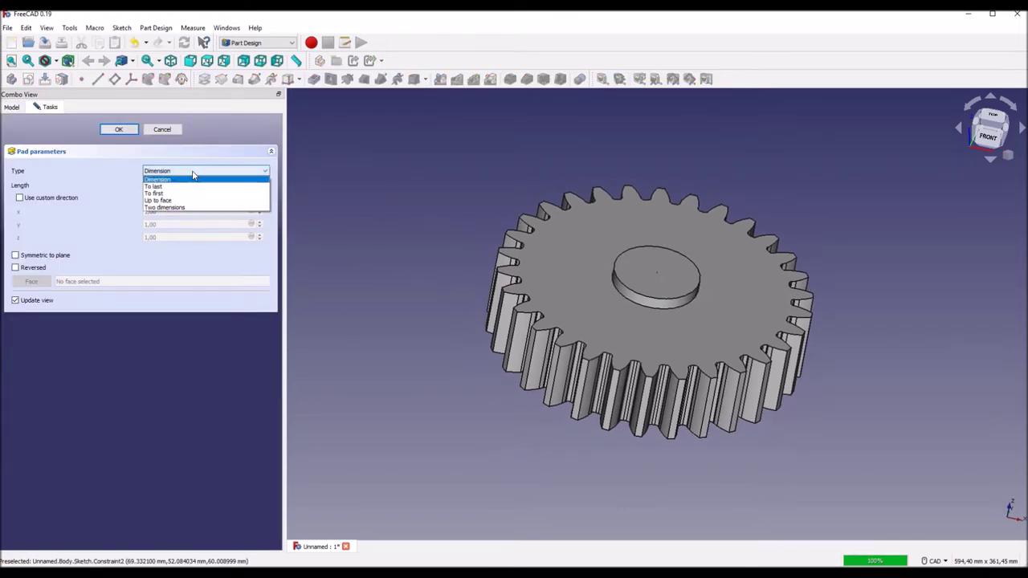
click(190, 211)
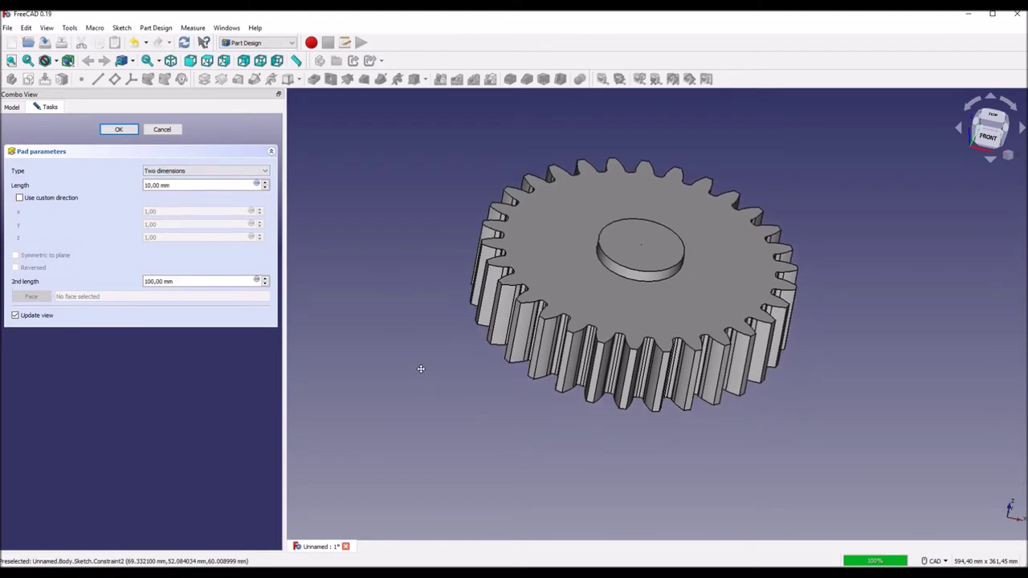
key(1)
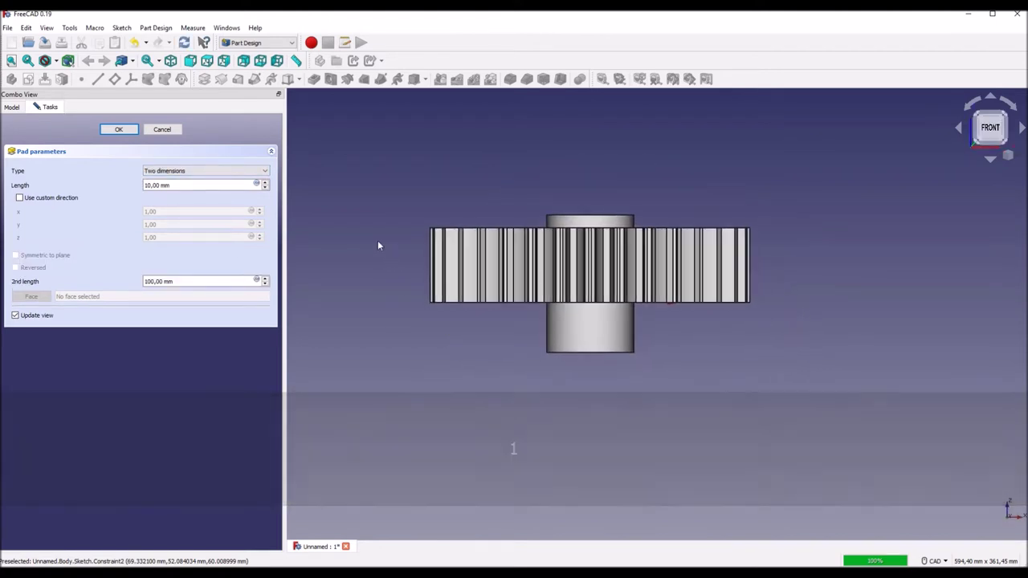
drag(153, 186, 138, 188)
text(5)
click(153, 281)
drag(152, 281, 135, 286)
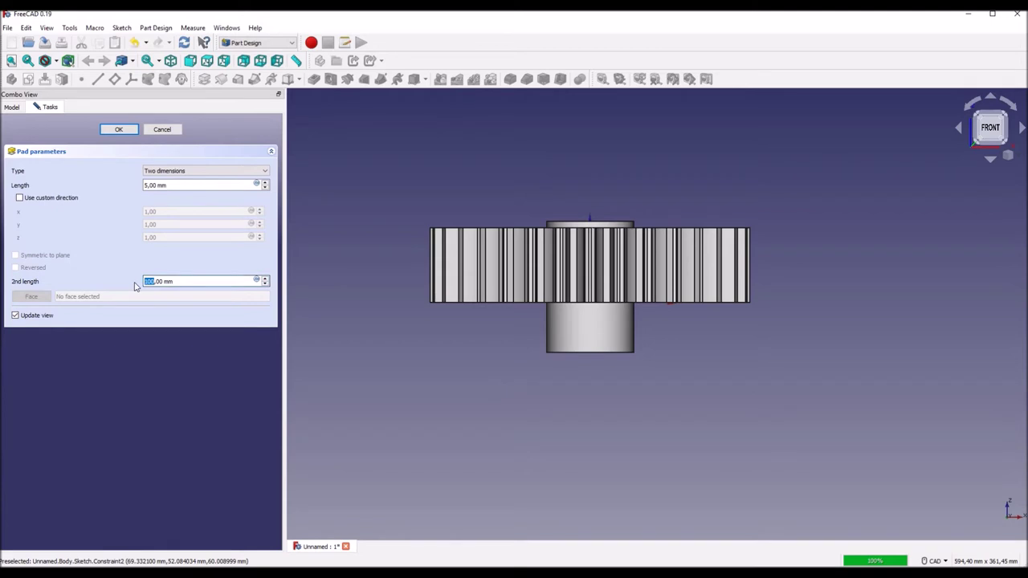
text(5)
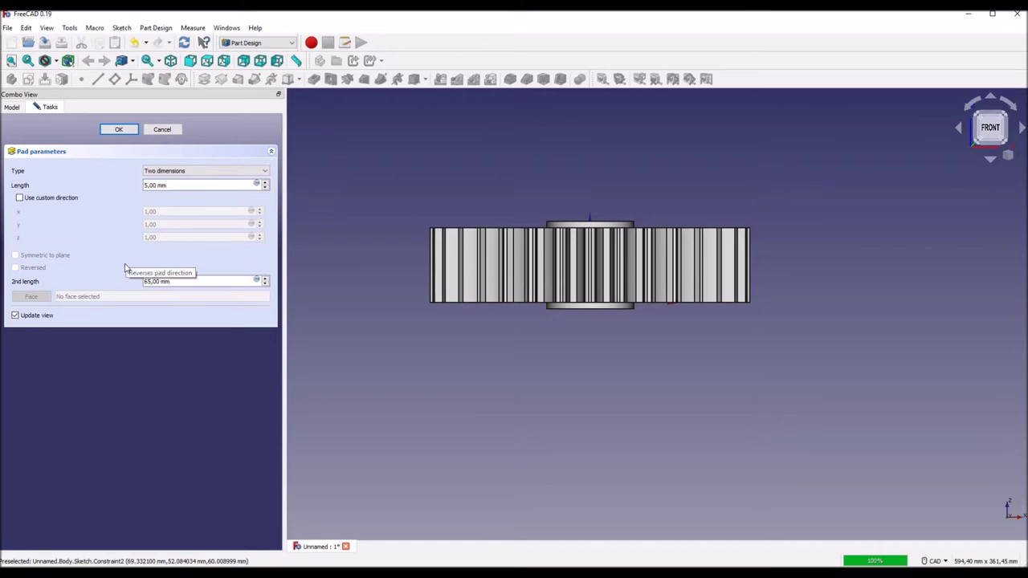
middle_drag(380, 179, 437, 314)
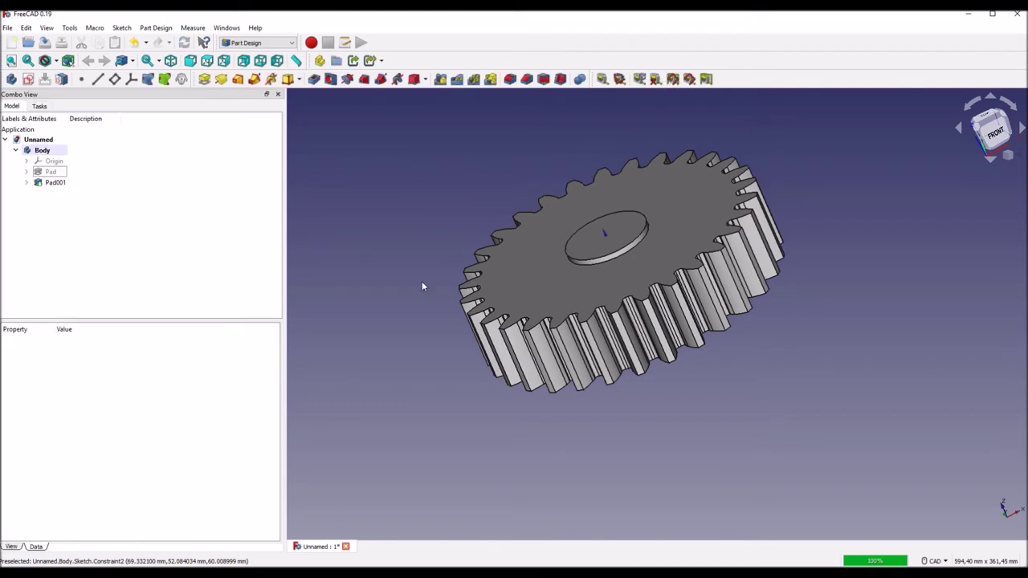
Step: Set the Body's Placement position z to 5 mm
click(42, 150)
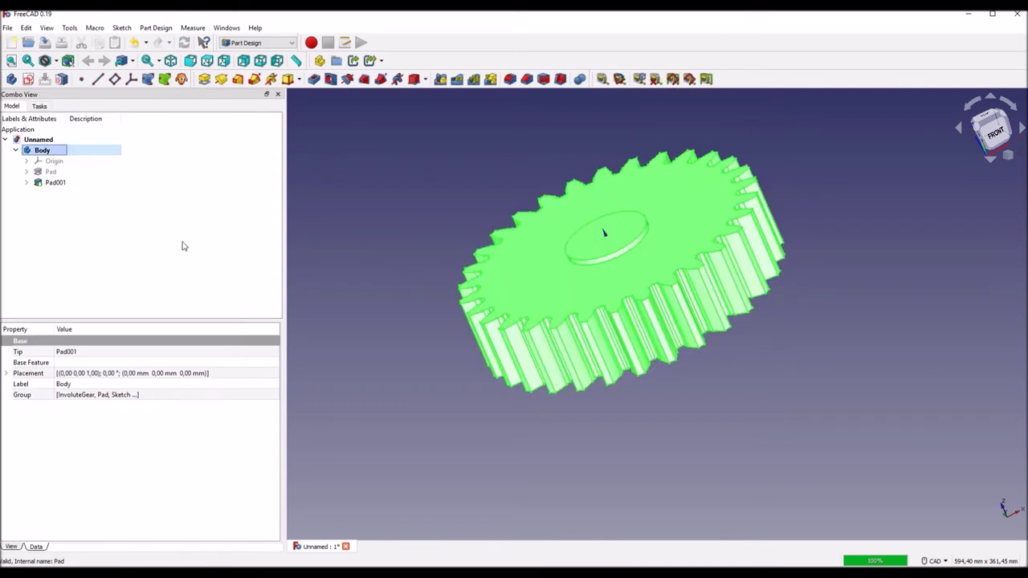
click(5, 374)
click(17, 406)
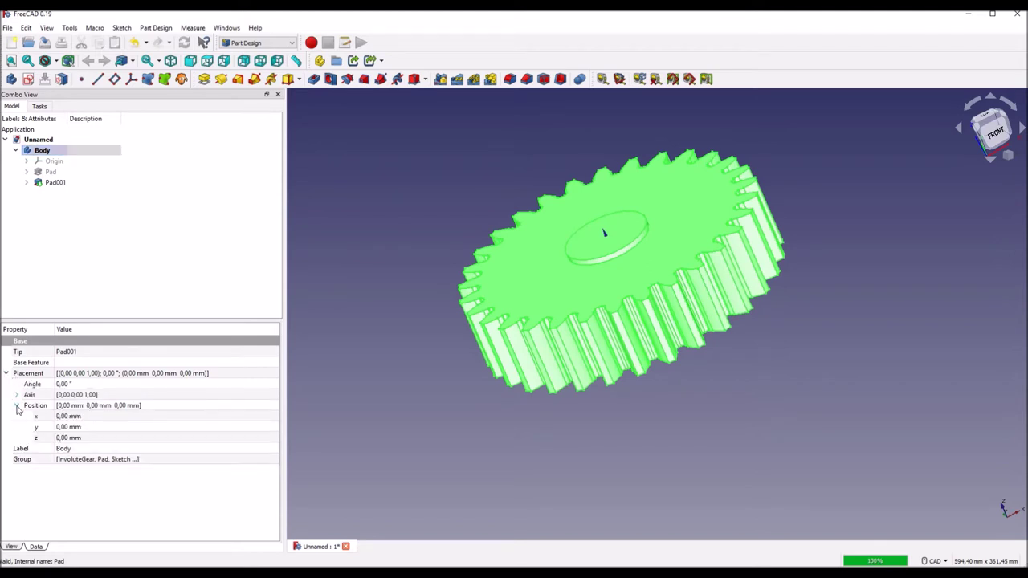
click(62, 439)
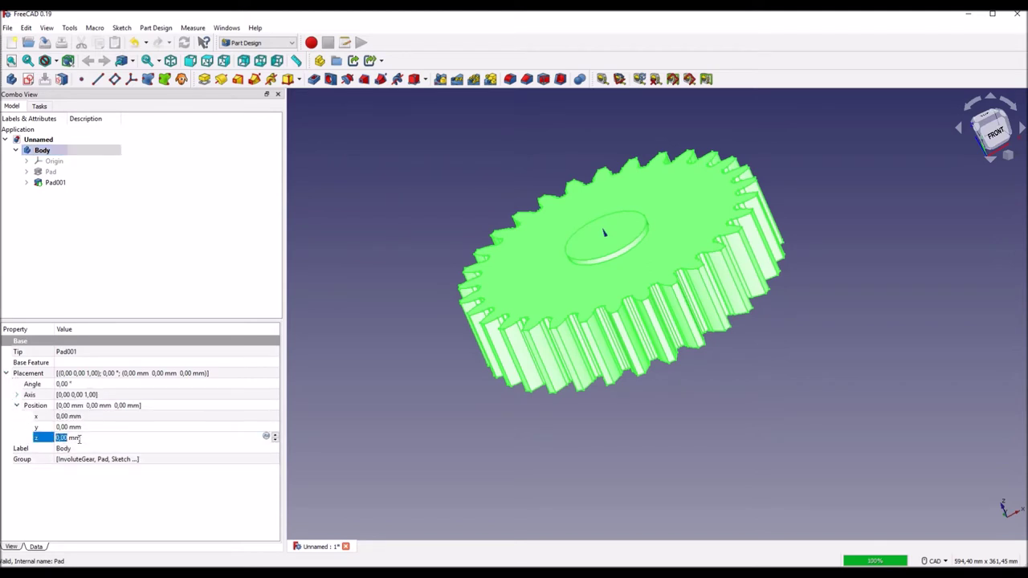
text(5)
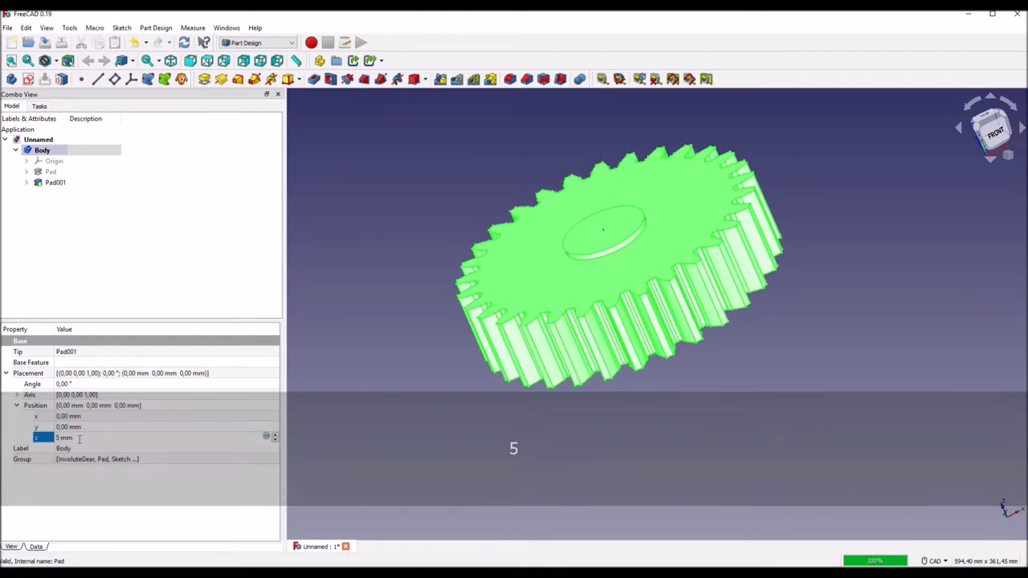
key(Return)
Step: Select the hub's top face and start a new sketch on it
middle_drag(363, 251, 458, 342)
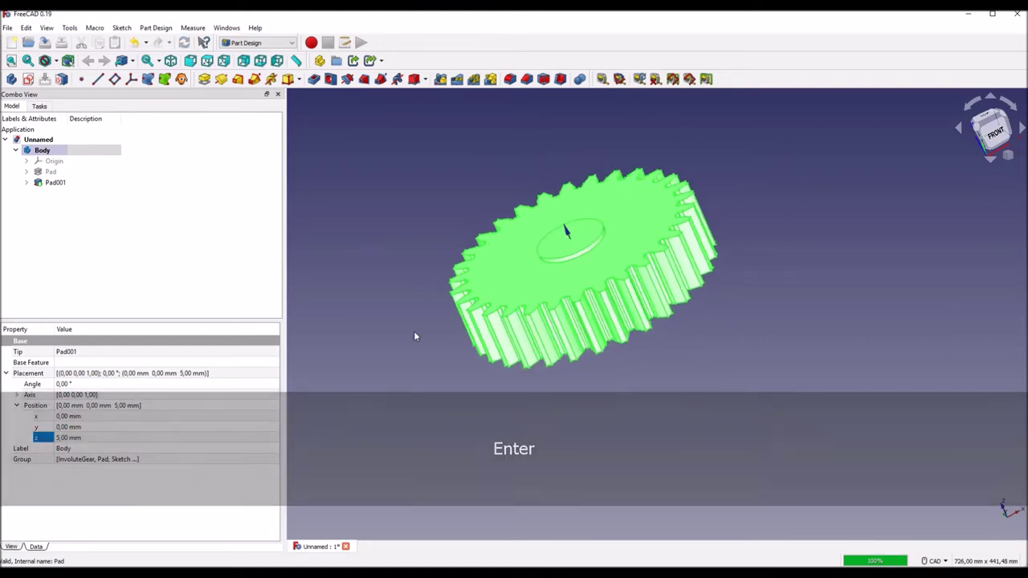
click(458, 343)
middle_drag(488, 375, 408, 344)
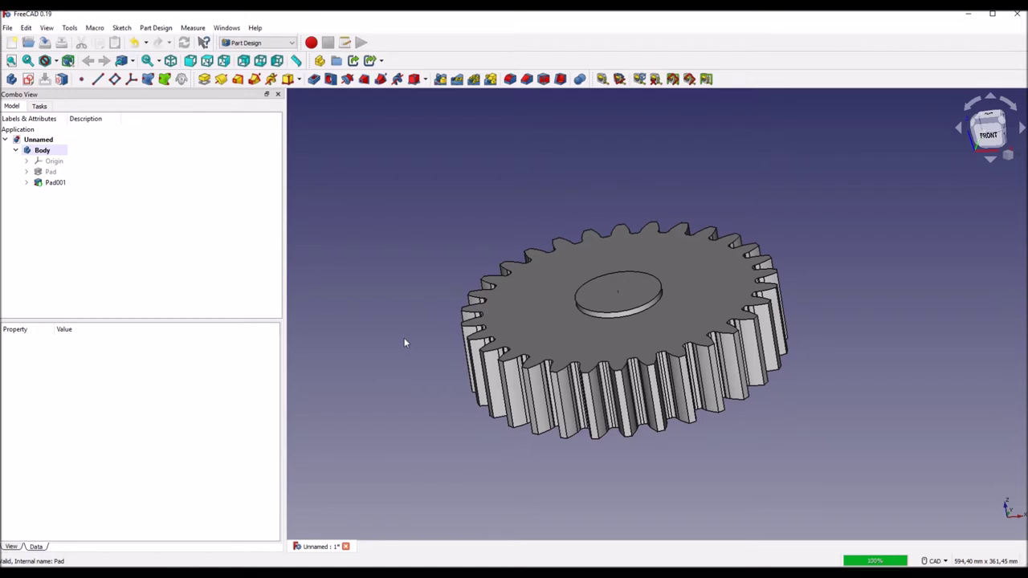
click(597, 307)
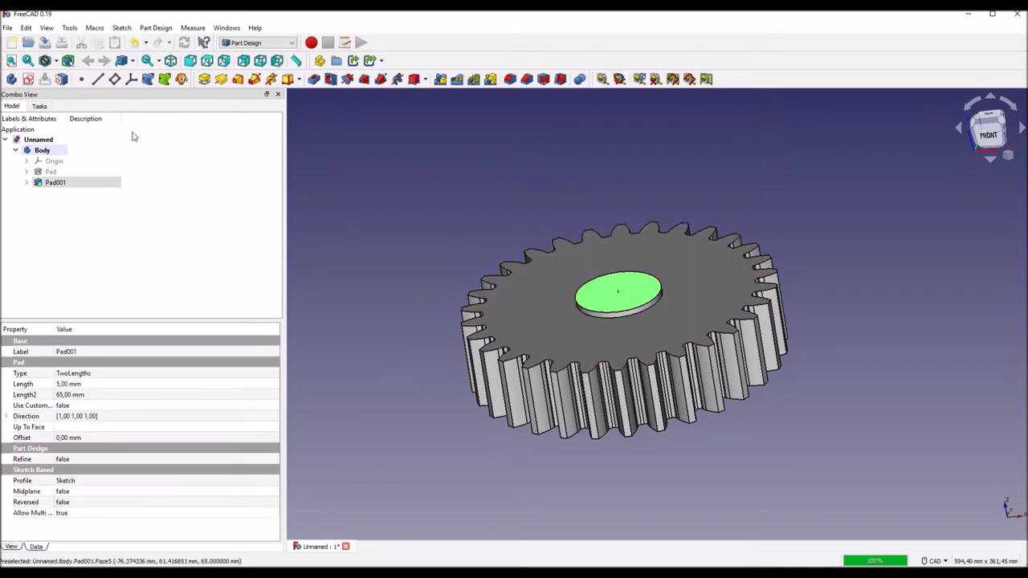
click(28, 78)
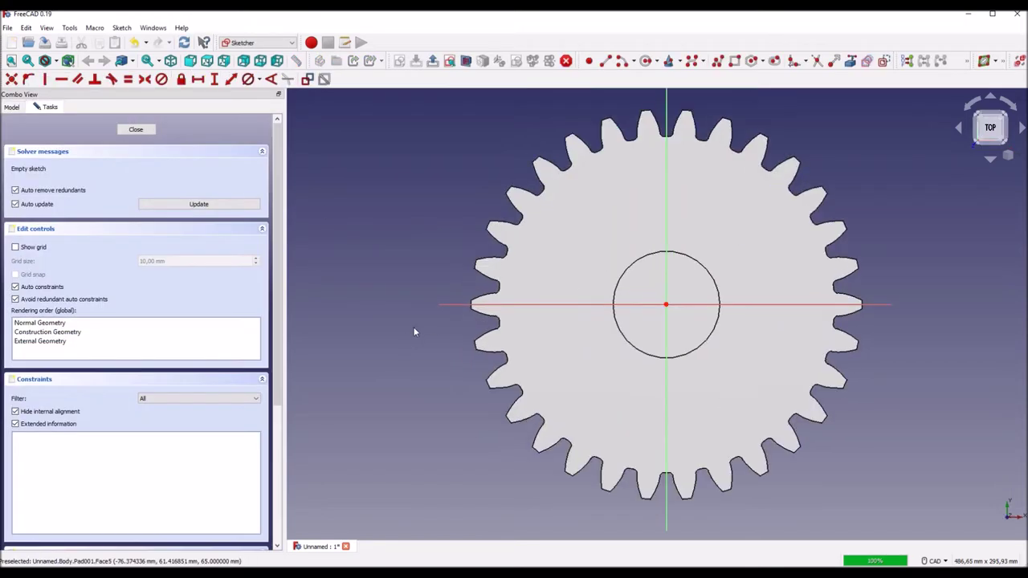
Step: Draw a circle at the hub sketch origin and constrain it to a 45 mm diameter
scroll(415, 331, up, 2)
middle_drag(415, 332, 327, 342)
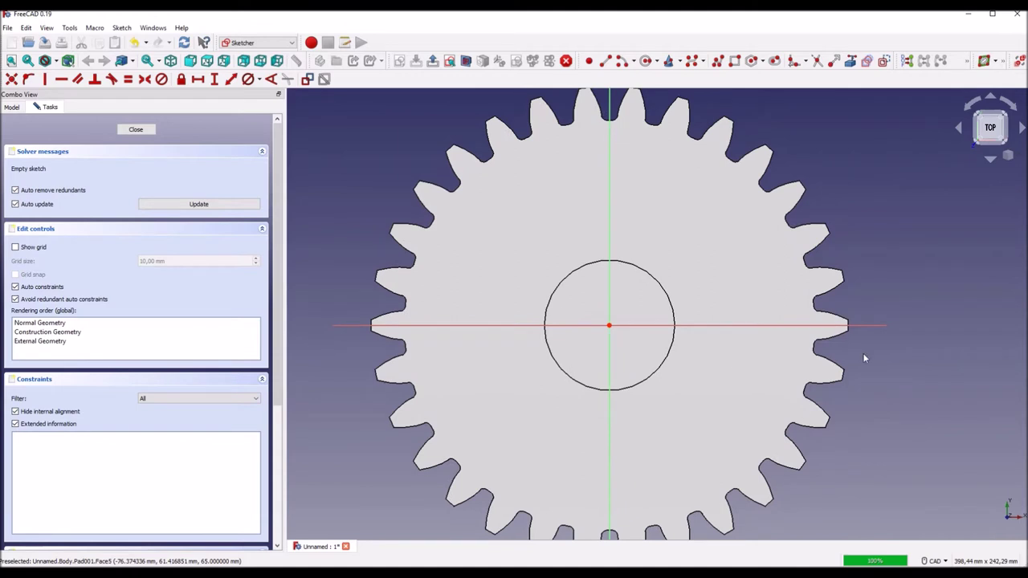
click(645, 60)
click(610, 326)
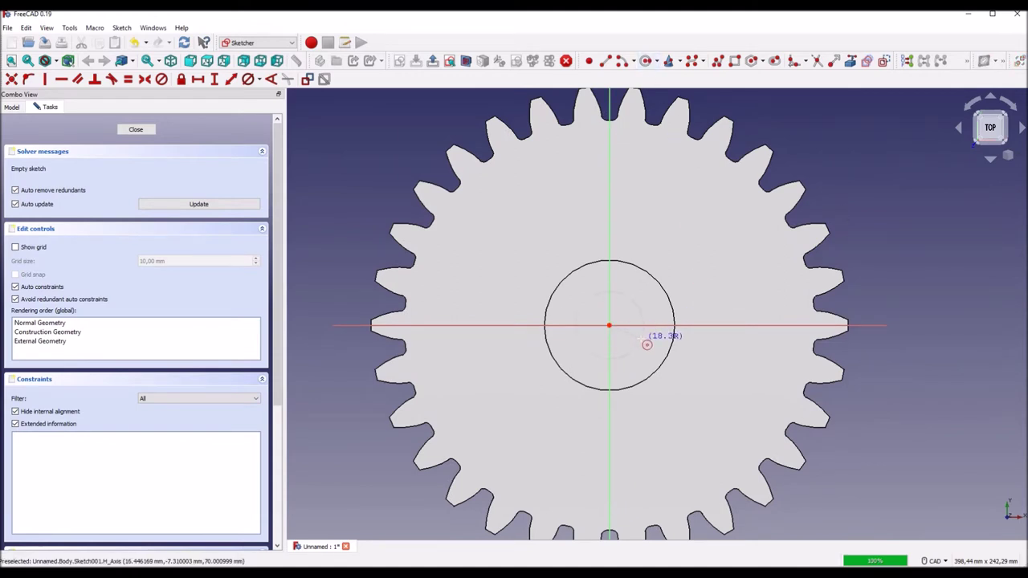
click(648, 346)
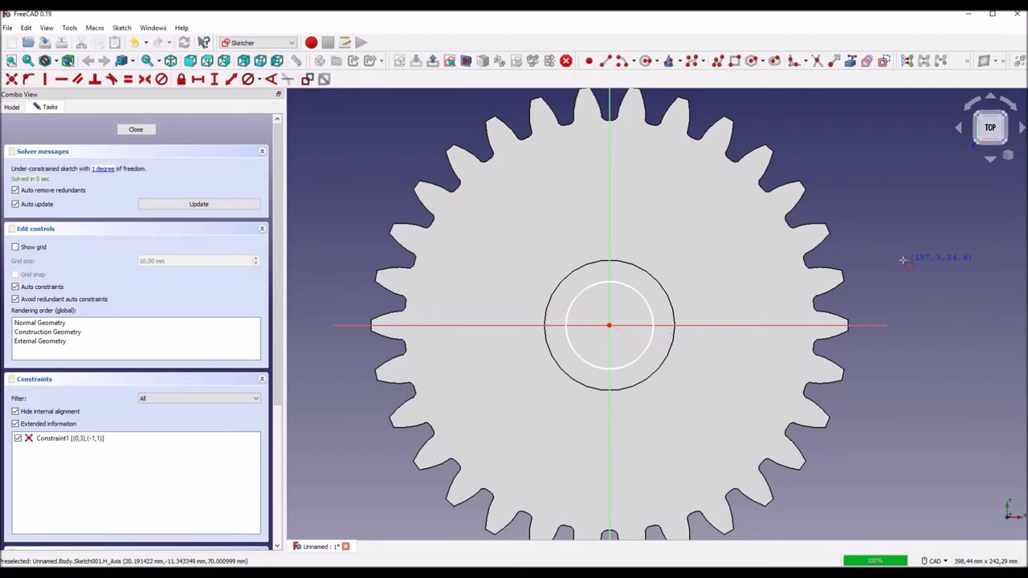
click(248, 79)
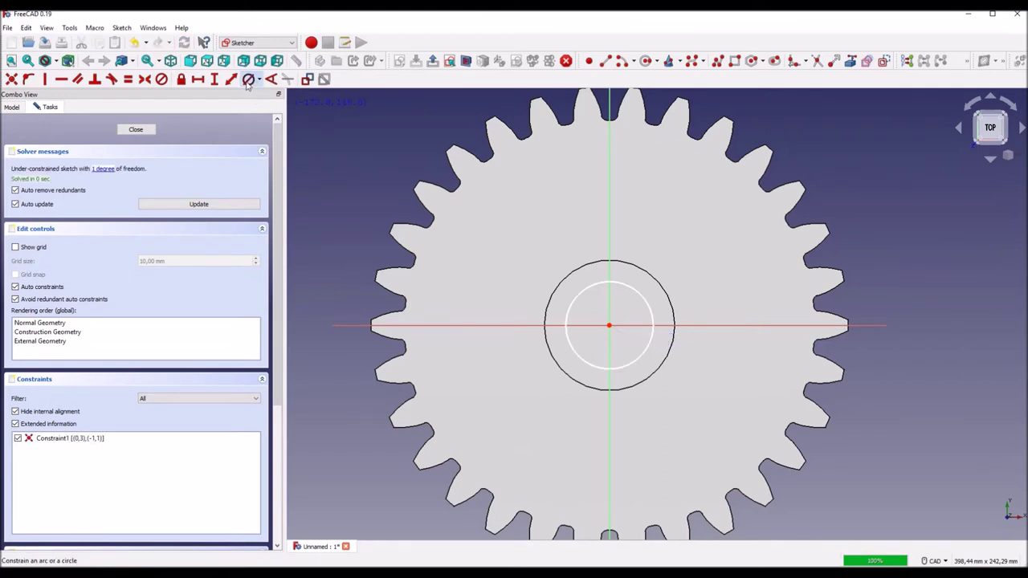
click(652, 309)
text(5)
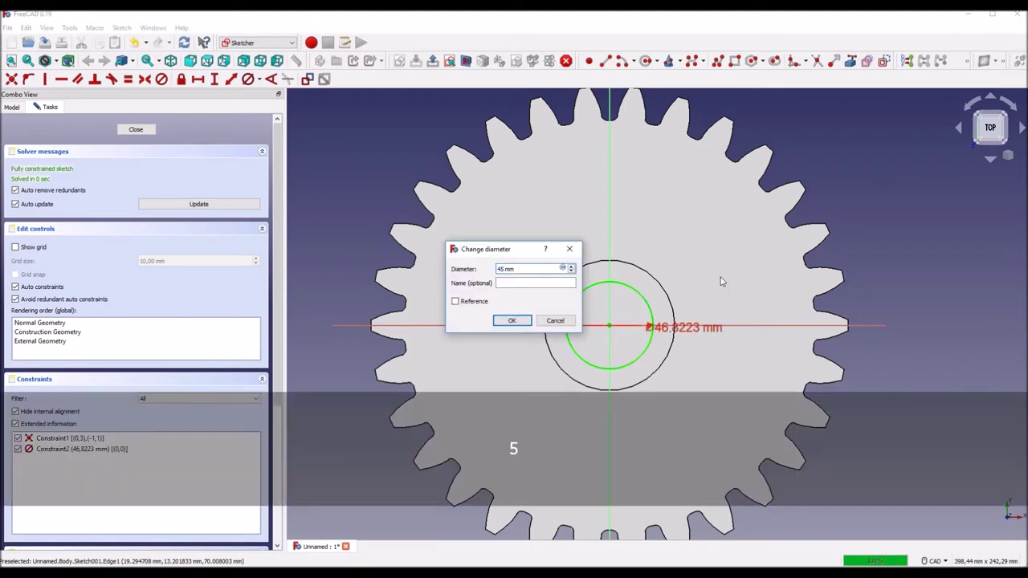
key(Return)
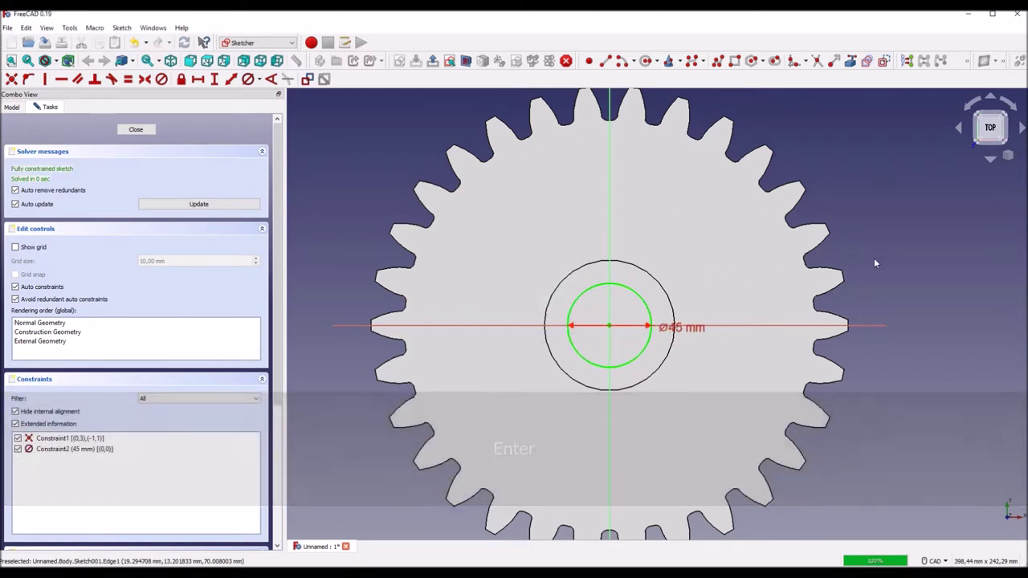
drag(671, 333, 705, 273)
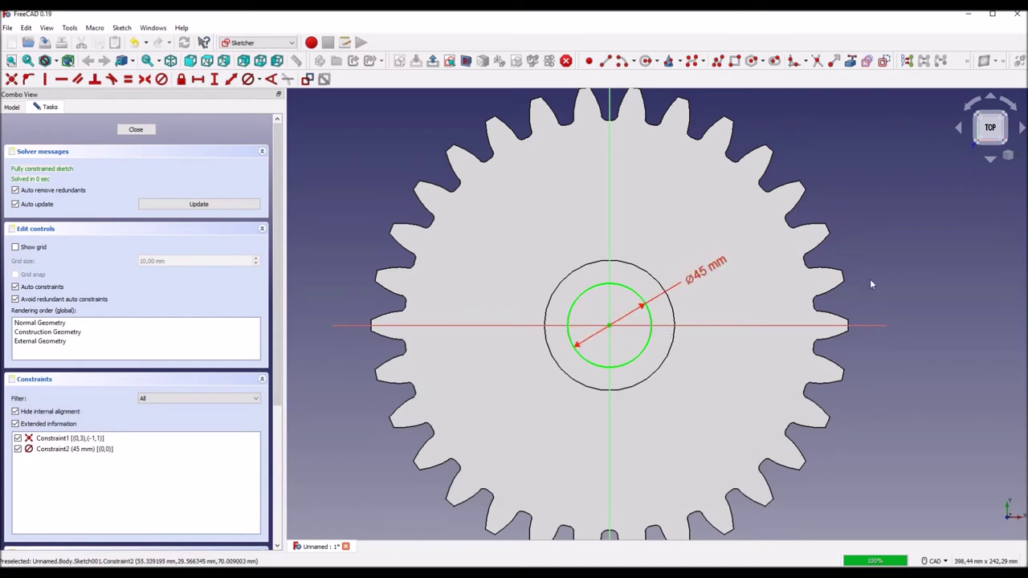
middle_drag(869, 279, 863, 266)
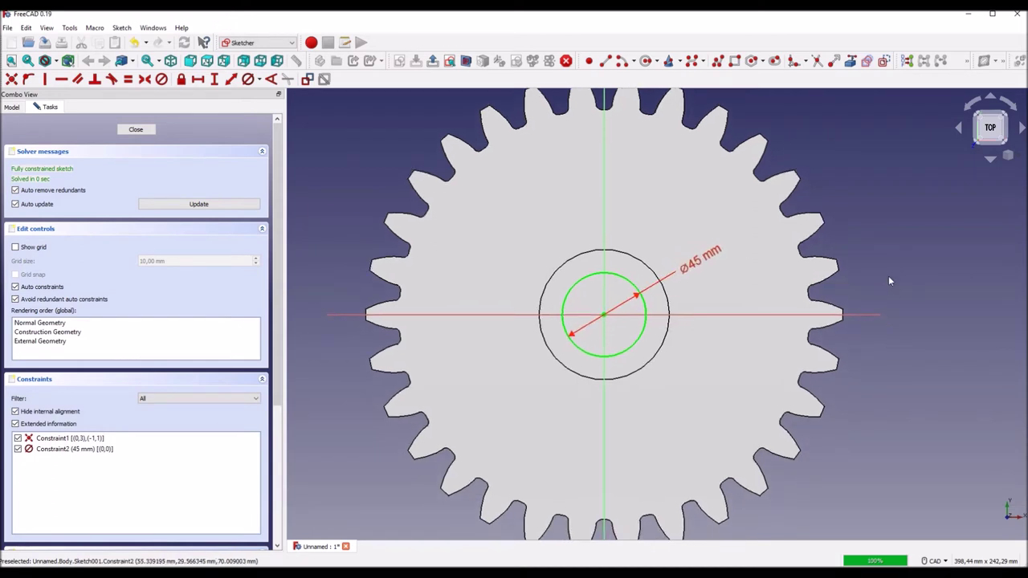
Step: Draw a three-line polyline keyway outline rising from the 45 mm circle
click(716, 64)
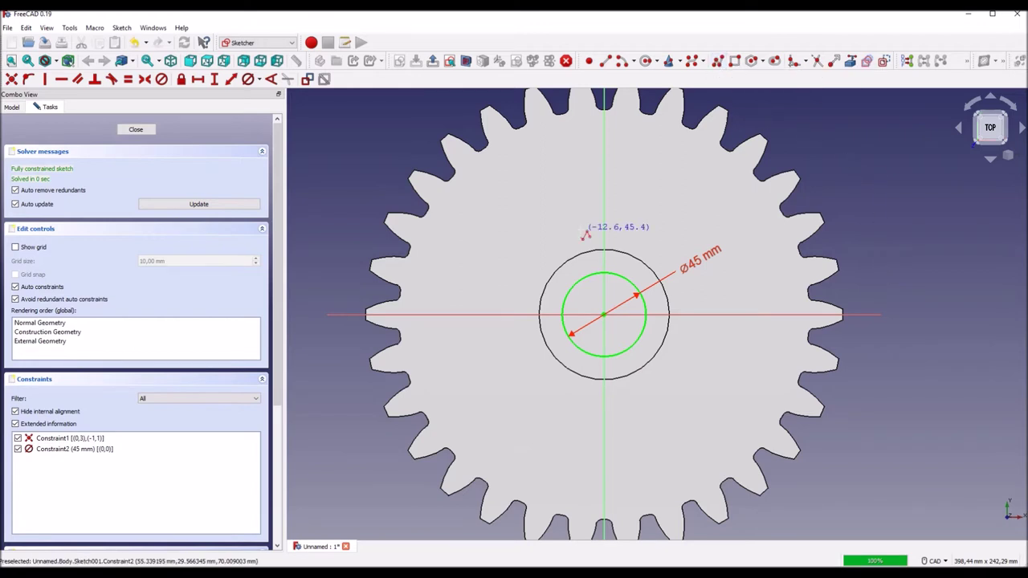
click(579, 292)
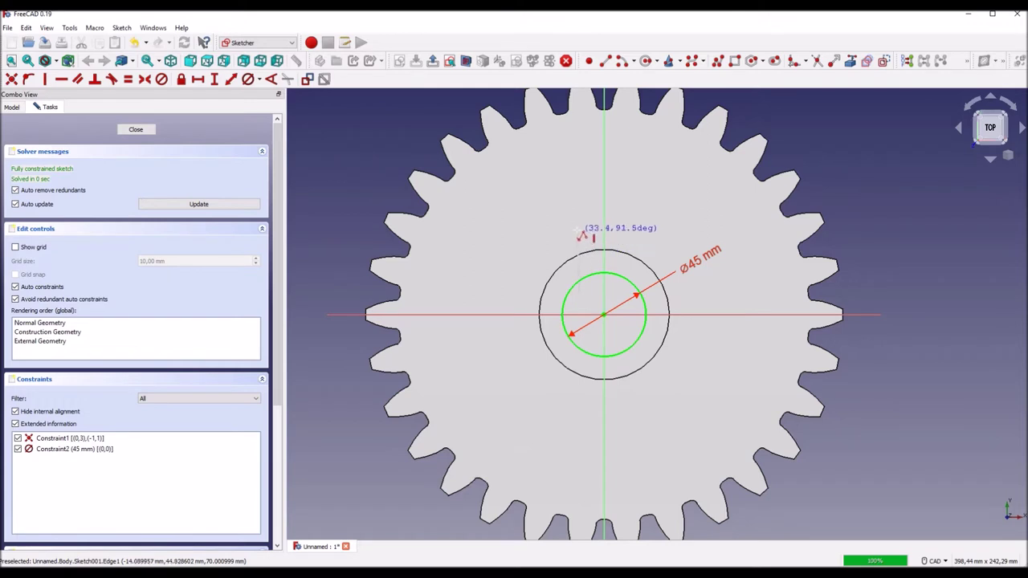
click(578, 228)
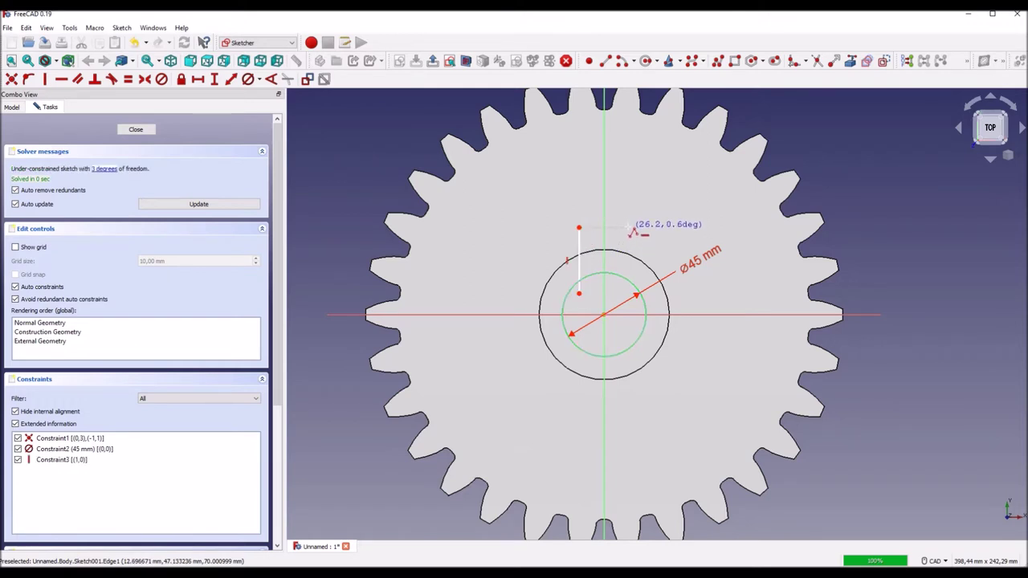
click(628, 228)
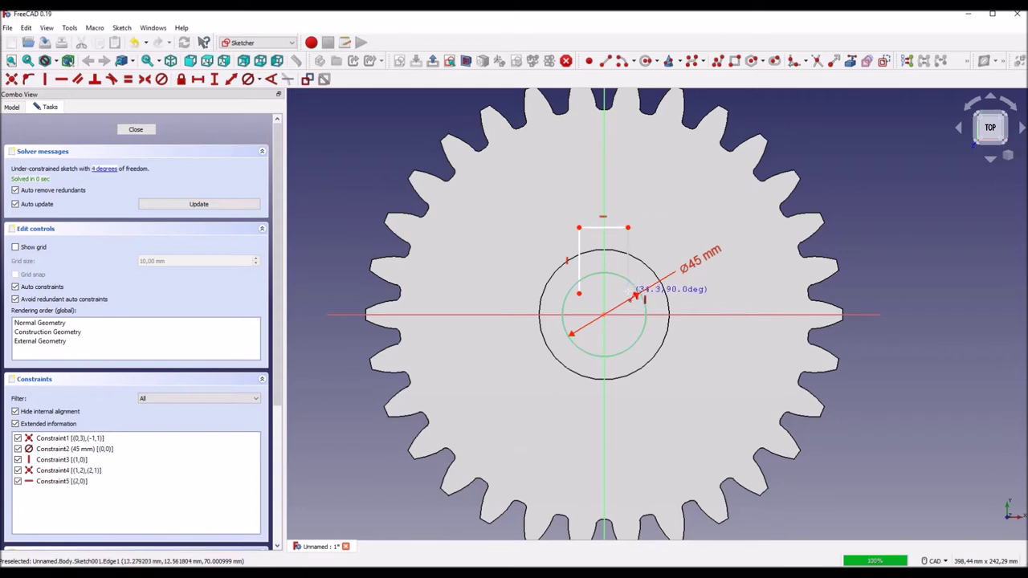
click(627, 290)
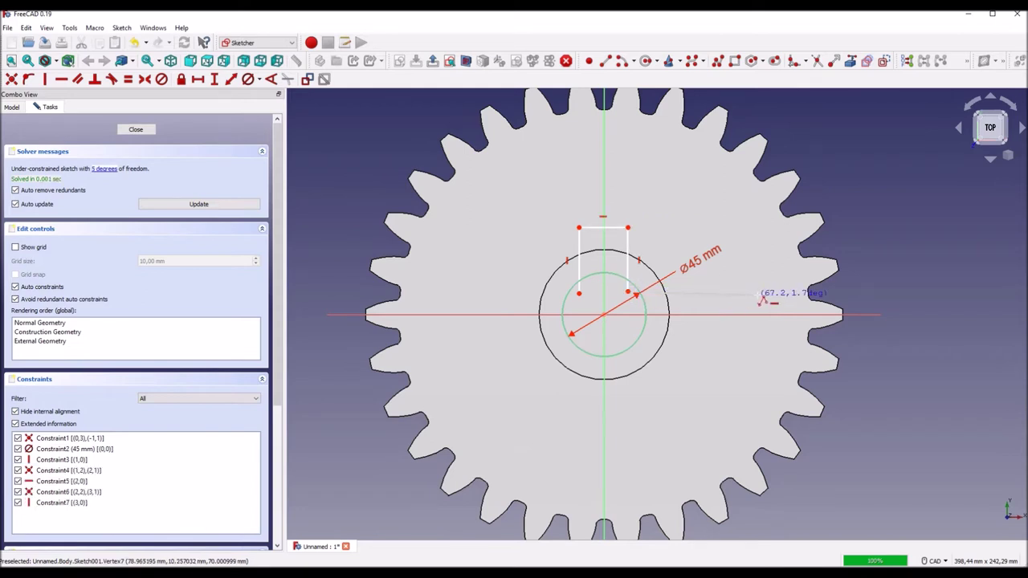
key(Escape)
middle_drag(809, 302, 762, 292)
Step: Make the keyway's top corners symmetric about the vertical axis
click(536, 222)
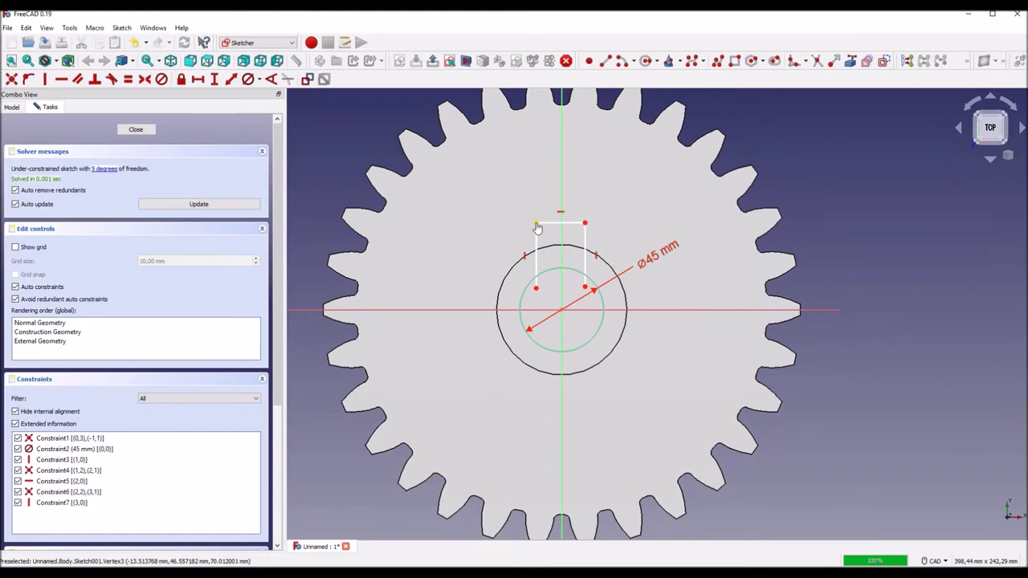
click(585, 222)
click(563, 184)
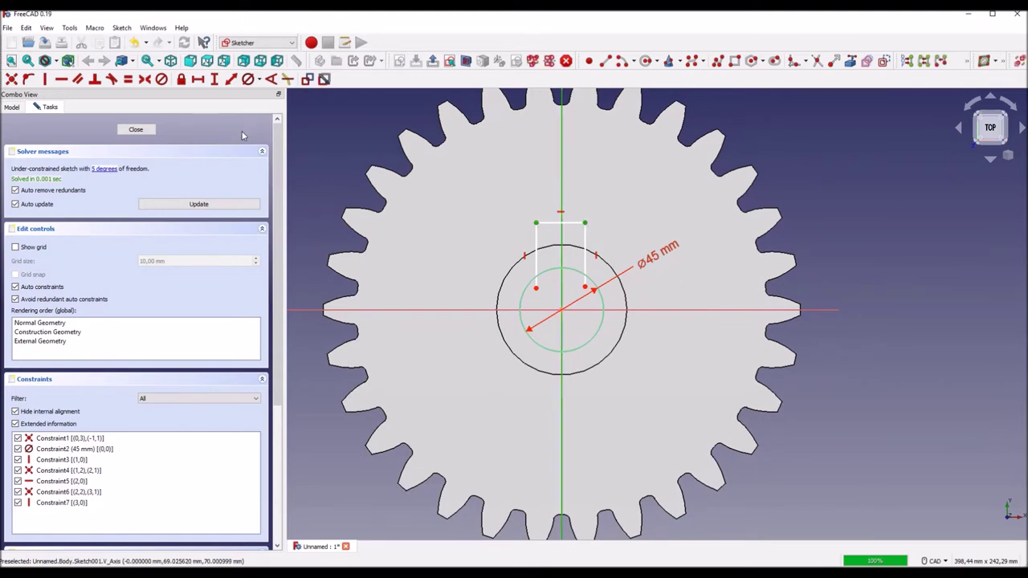
click(144, 79)
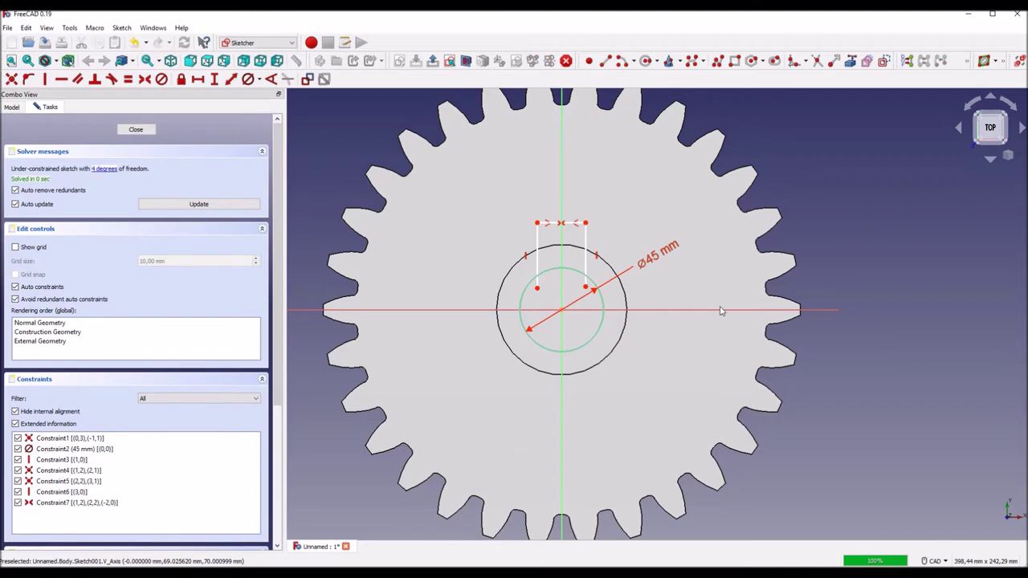
scroll(721, 312, up, 1)
middle_drag(677, 279, 733, 309)
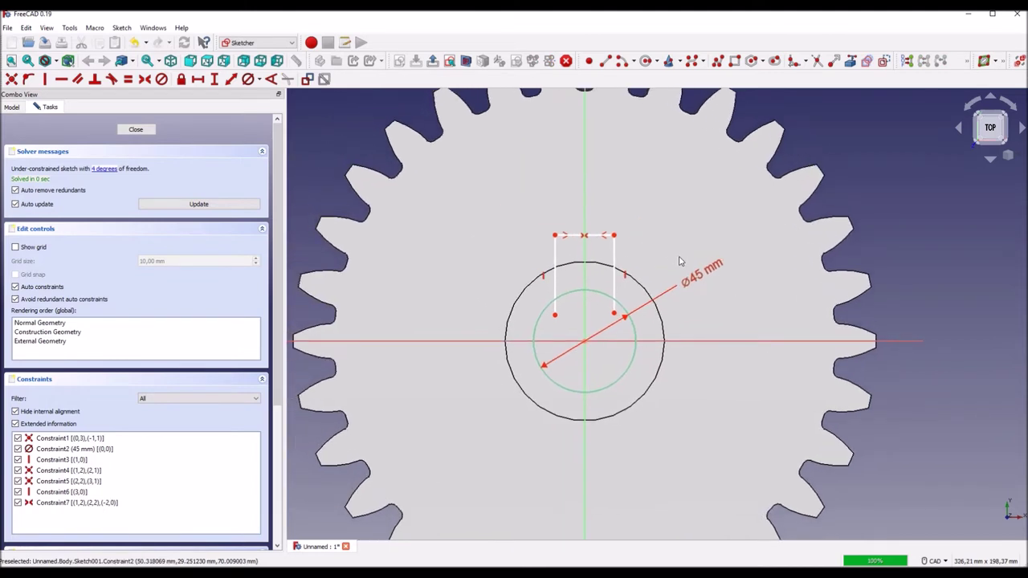
Step: Dimension the keyway top edge to a 14 mm width and move the label clear
click(198, 78)
click(554, 235)
click(614, 235)
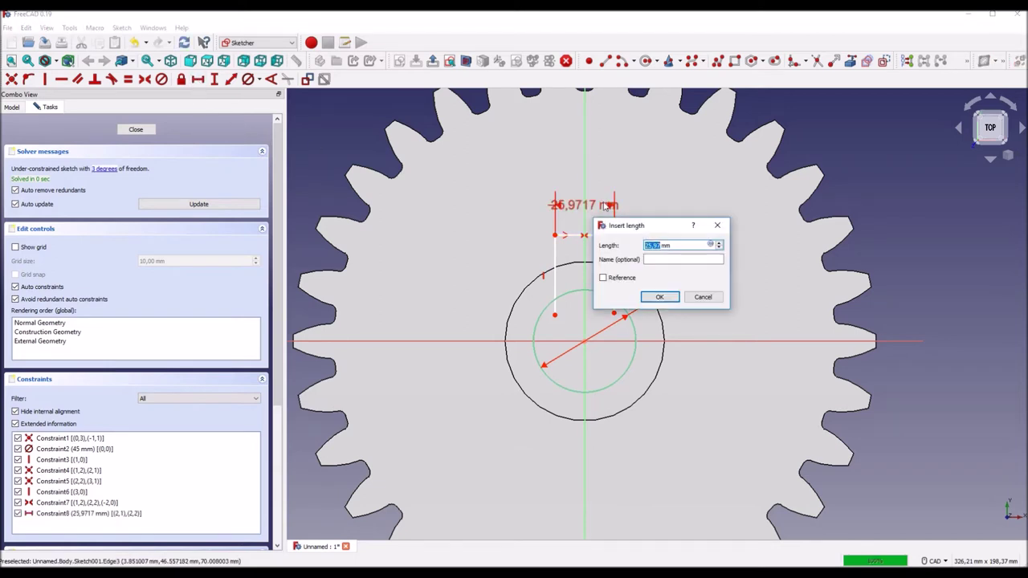
text(14)
key(Return)
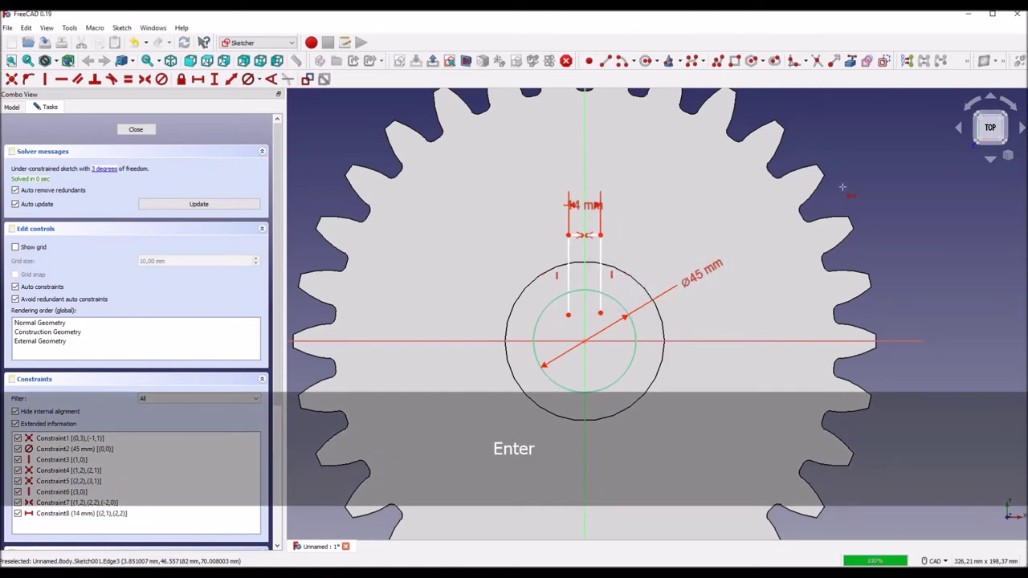
drag(601, 209, 543, 214)
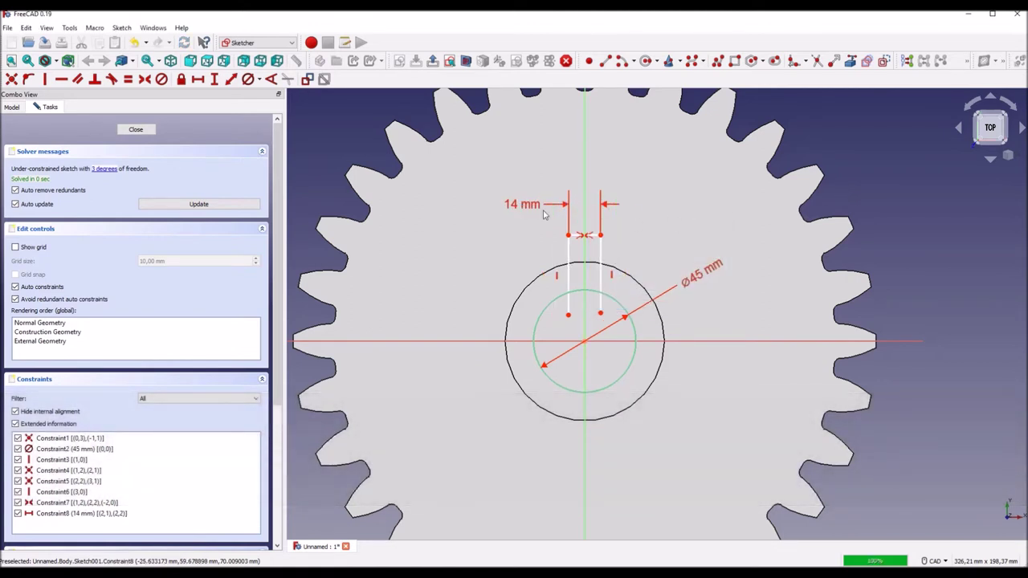
Step: Zoom and pan to frame the keyway and its 14 mm dimension
scroll(933, 368, down, 1)
scroll(935, 369, down, 1)
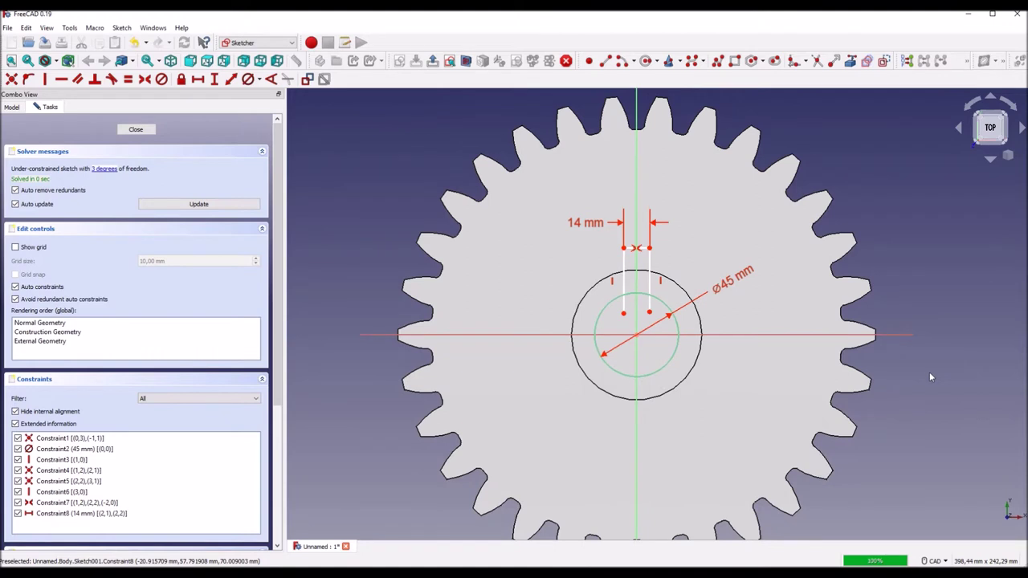
middle_drag(918, 373, 893, 352)
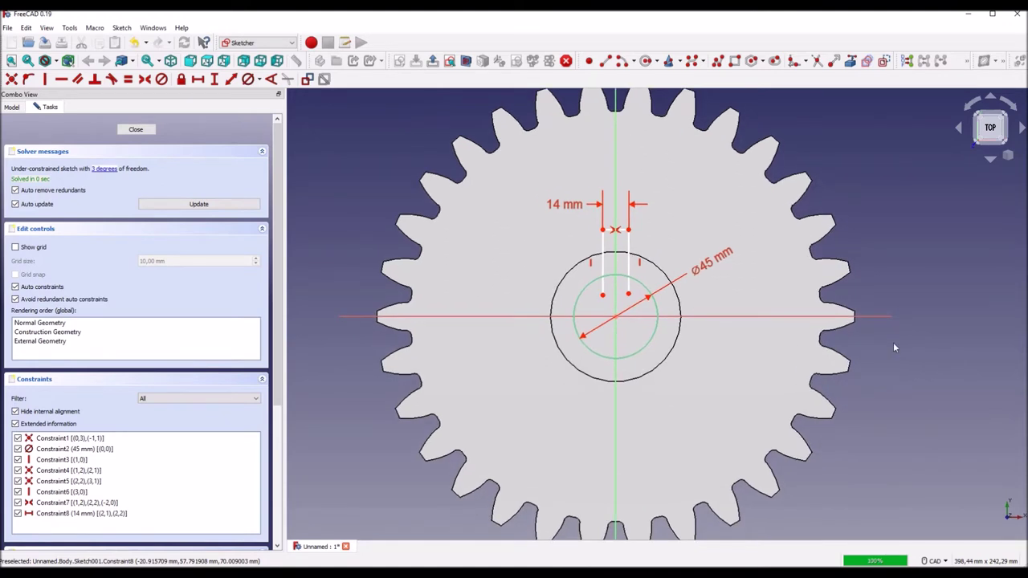
scroll(888, 343, up, 2)
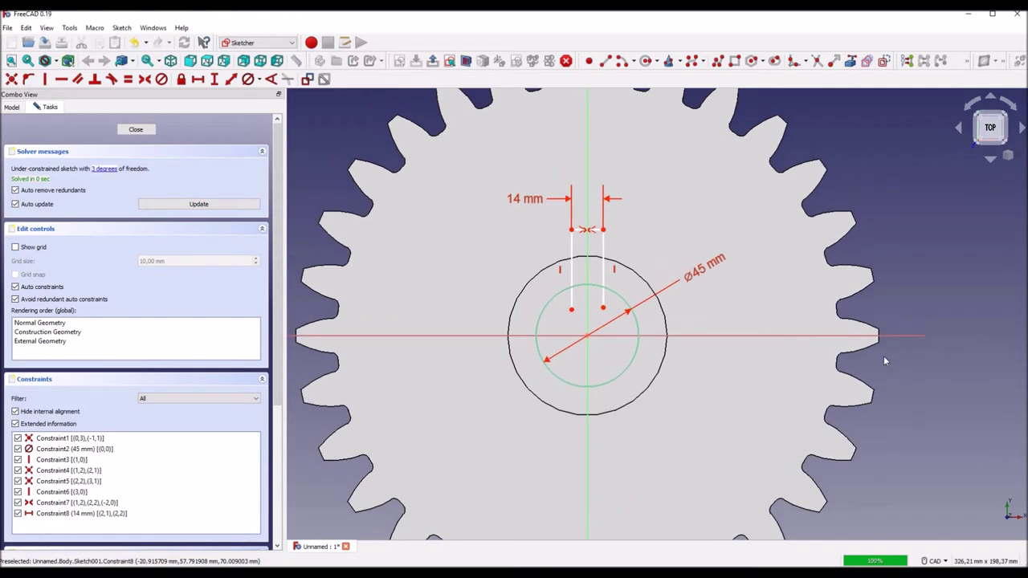
scroll(600, 345, up, 2)
scroll(562, 328, up, 2)
scroll(636, 320, down, 2)
middle_drag(636, 319, 653, 393)
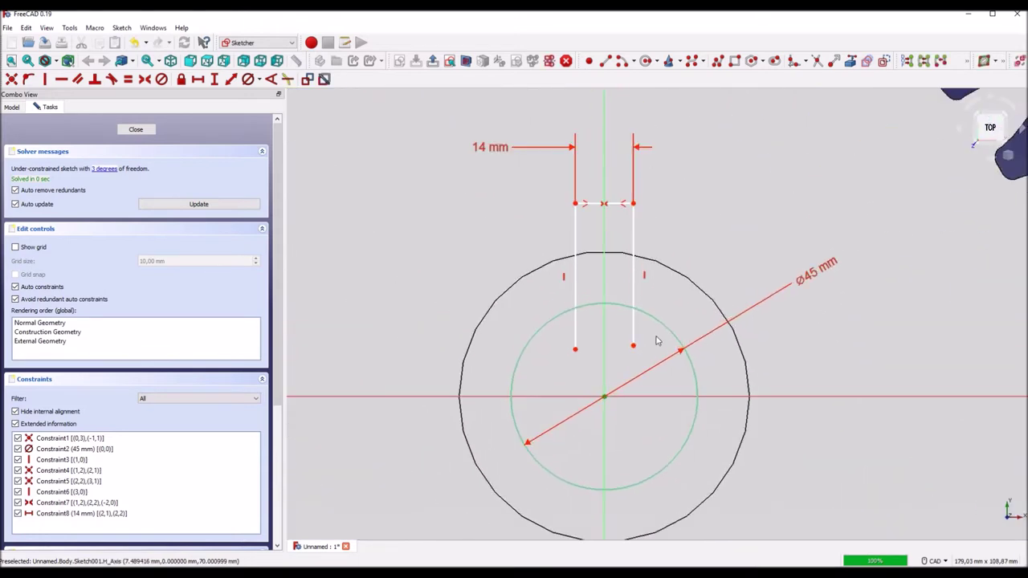
Step: Constrain the keyway's top corner 25.8 mm vertically above the bore centre, label moved left
click(634, 205)
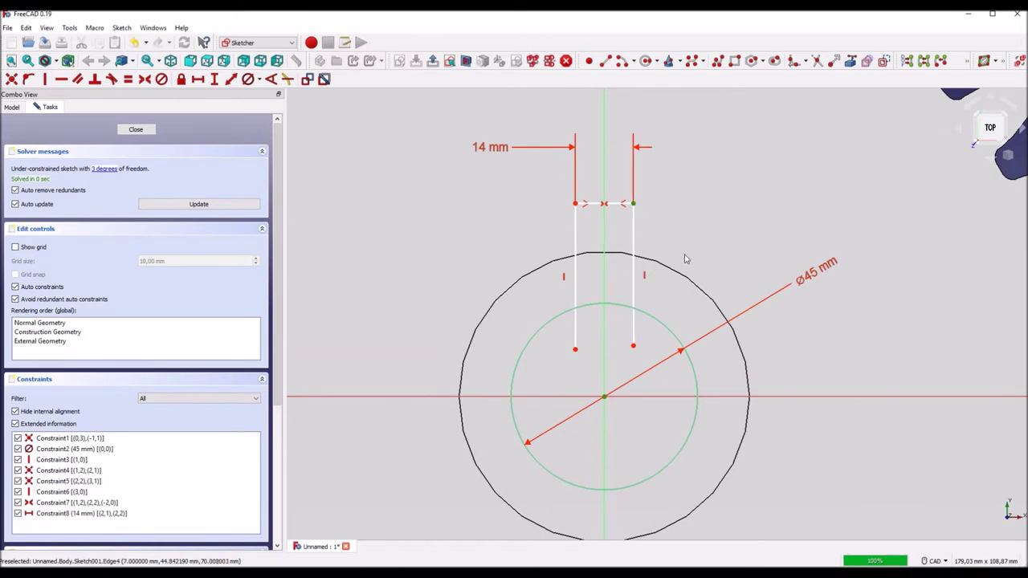
key(i)
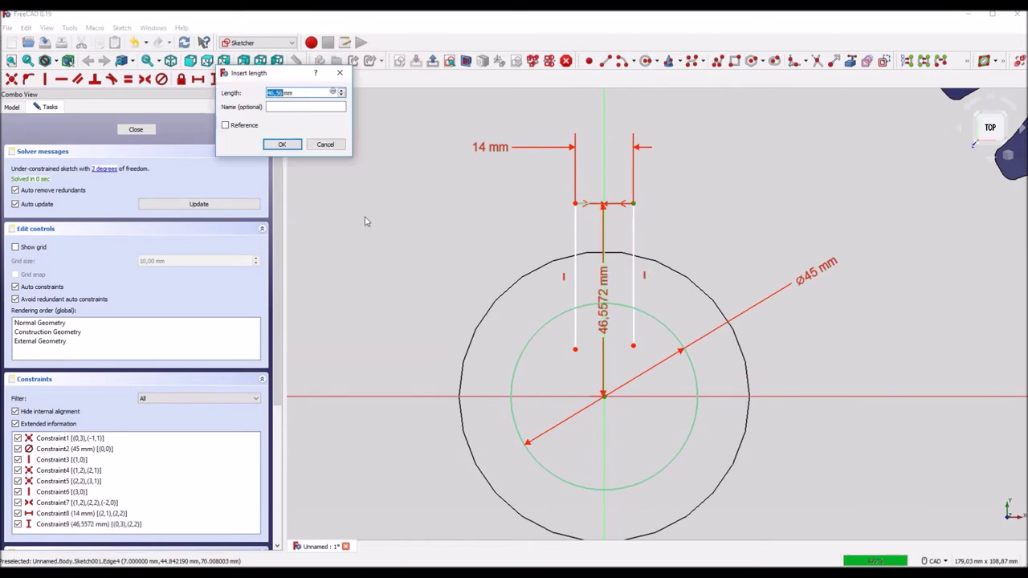
text(25.8)
key(Return)
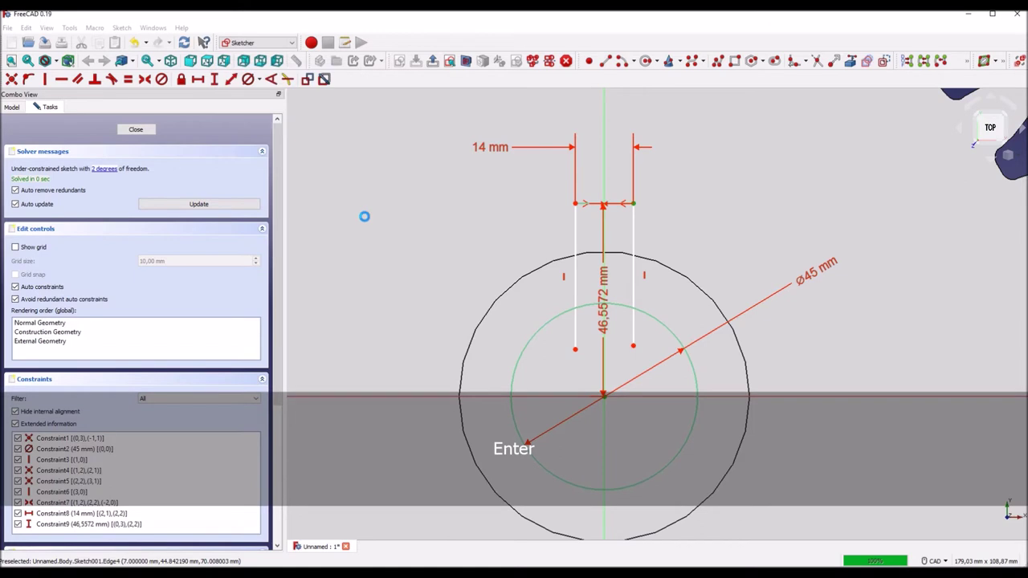
scroll(408, 273, down, 3)
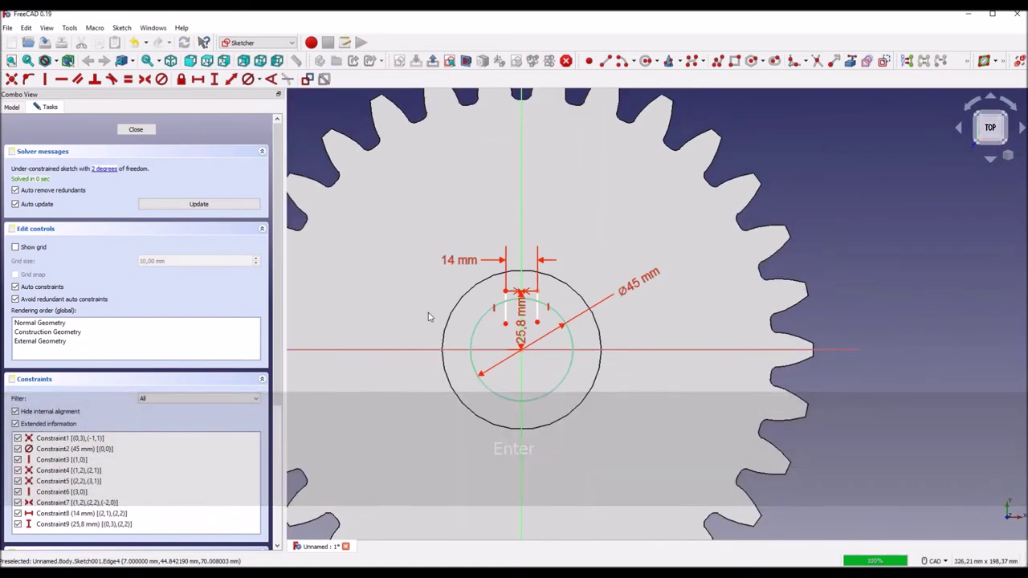
scroll(610, 303, up, 2)
scroll(609, 289, up, 2)
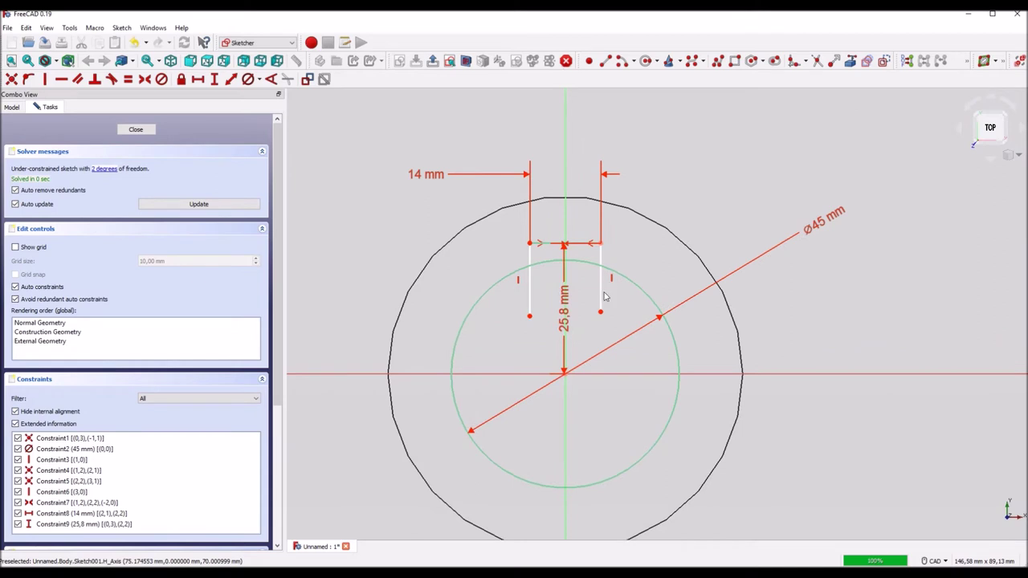
drag(574, 321, 366, 316)
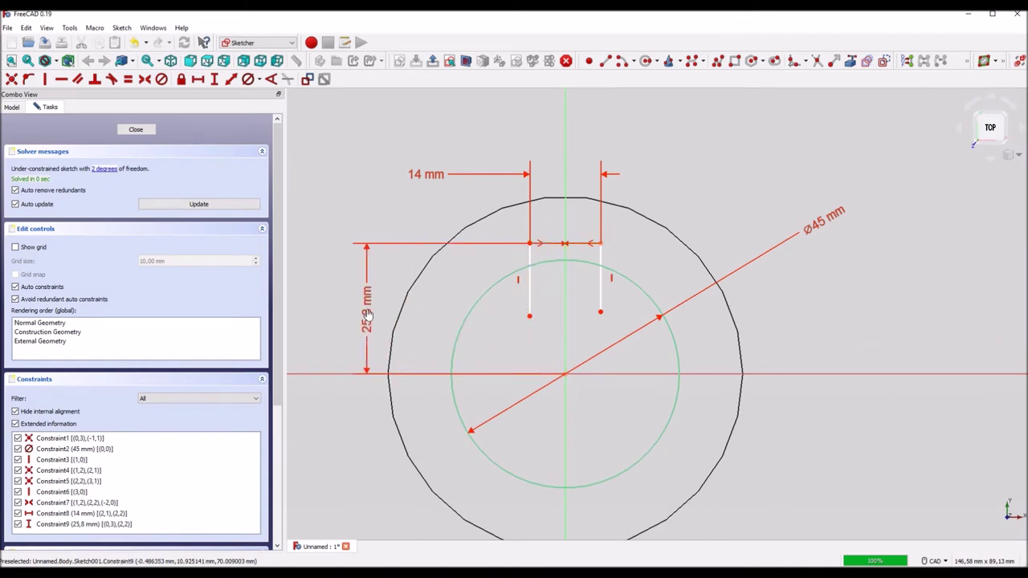
middle_drag(843, 372, 821, 356)
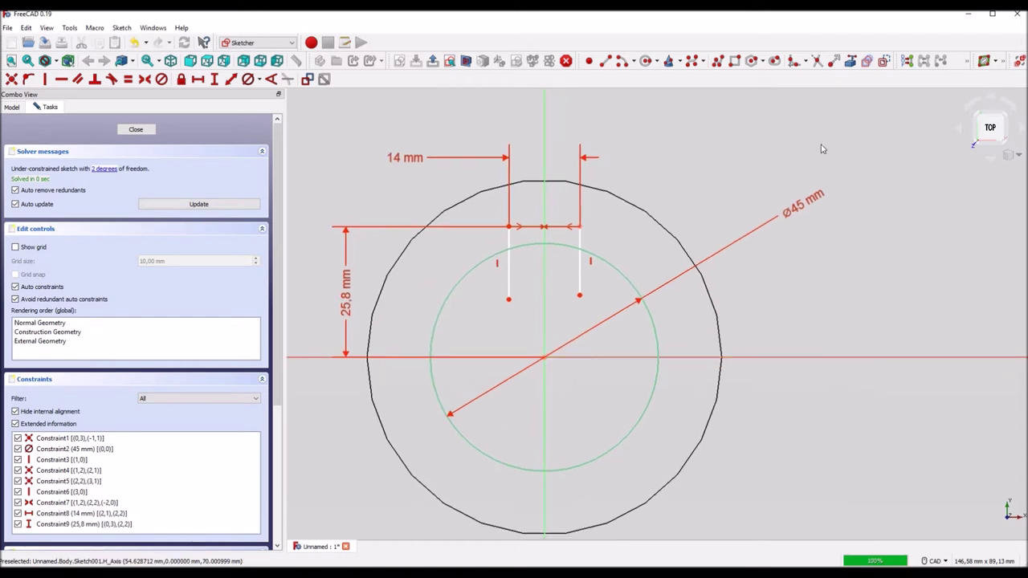
Step: Attach both keyway line ends to the inner bore circle with Point On Object constraints
click(817, 60)
click(528, 252)
click(508, 297)
click(580, 296)
click(651, 292)
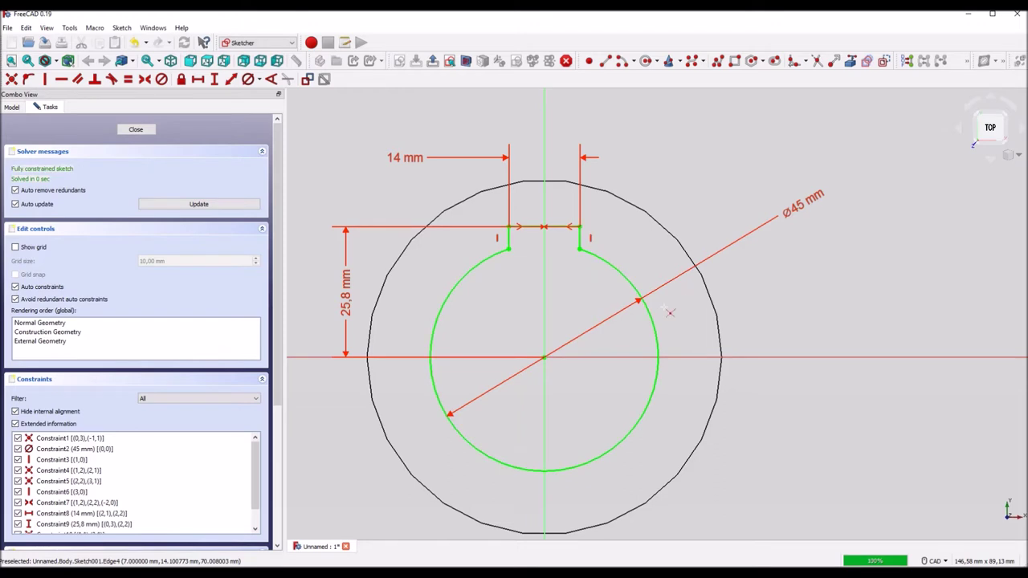
Step: Close the fully constrained keyway sketch and orbit to view the gear in 3D
scroll(670, 313, down, 2)
scroll(668, 305, down, 3)
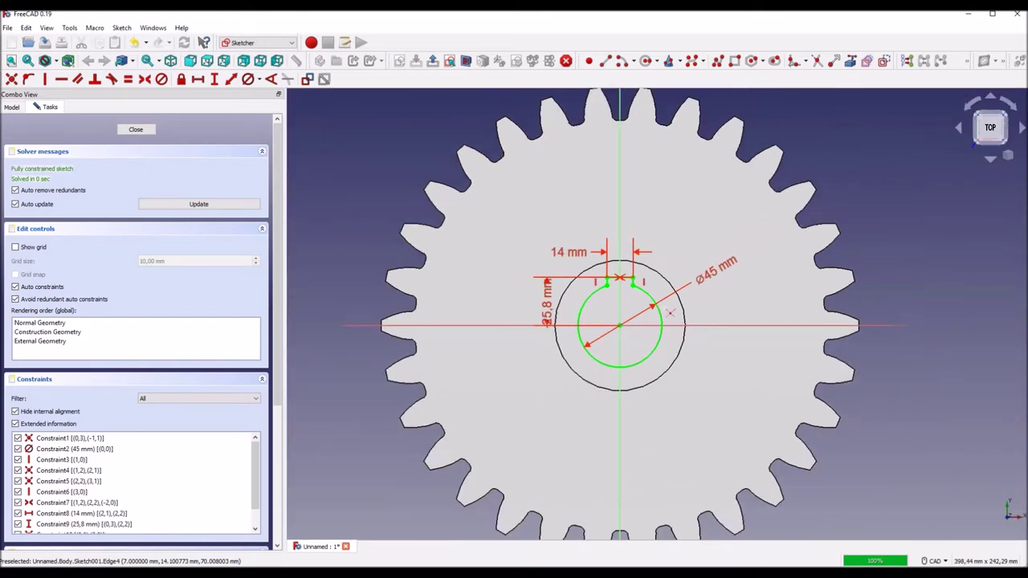
middle_drag(905, 330, 891, 307)
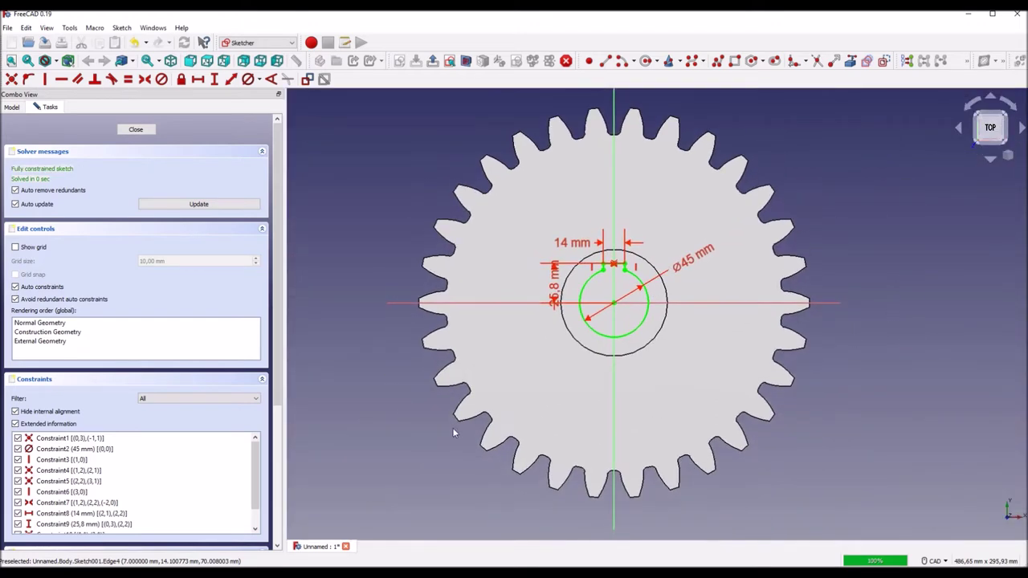
click(135, 130)
middle_drag(367, 304, 438, 298)
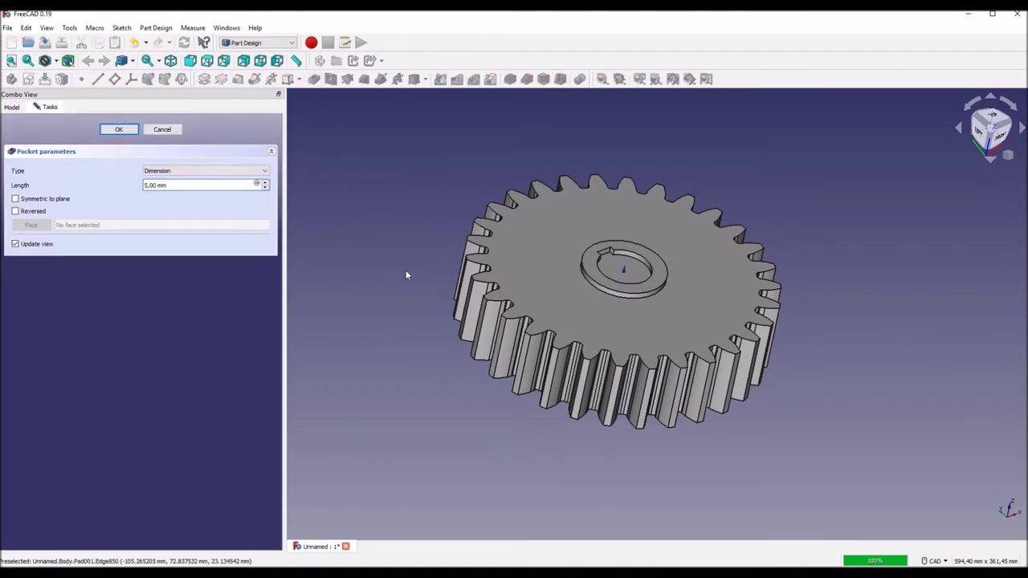
Step: Set the keyed-bore Pocket type to Through all and confirm it
click(216, 171)
click(208, 186)
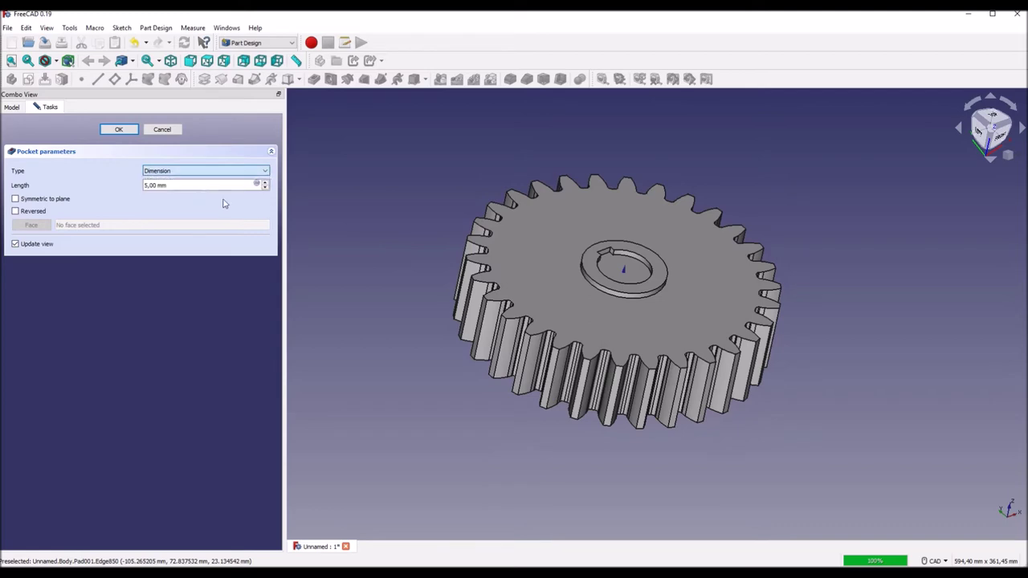
mouse_move(379, 349)
middle_down()
mouse_move(491, 404)
mouse_move(517, 384)
mouse_move(401, 466)
mouse_move(402, 436)
mouse_move(514, 252)
mouse_move(388, 447)
mouse_move(613, 375)
mouse_move(769, 287)
mouse_move(773, 340)
mouse_move(785, 314)
middle_up()
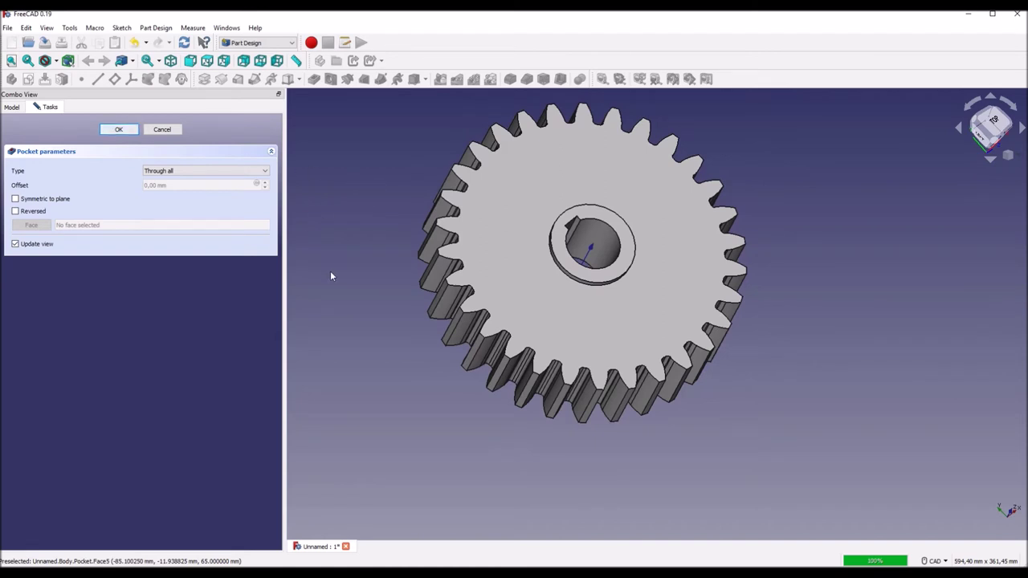
key(Return)
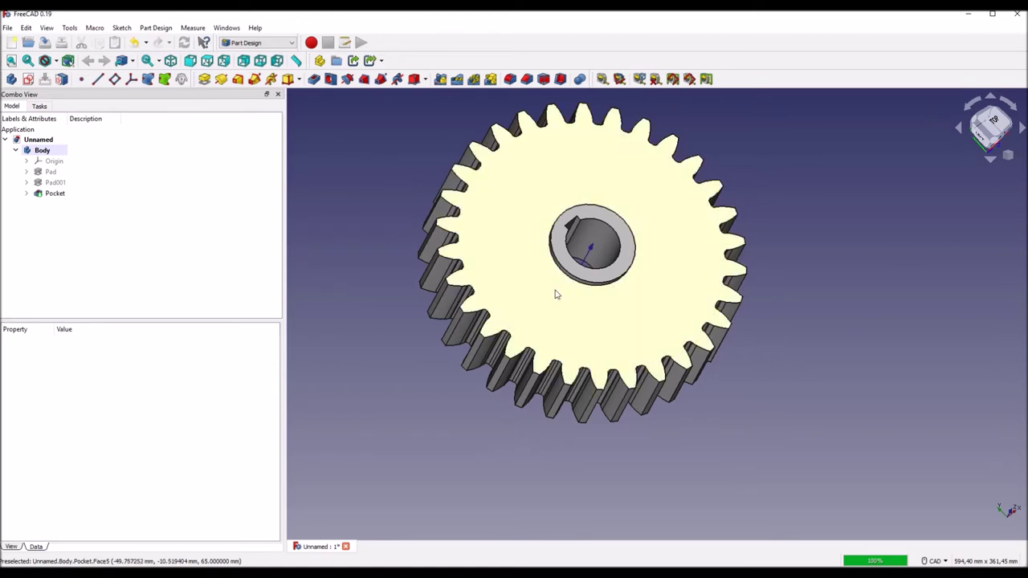
Step: Select the bore edge on the gear's top face, then orbit to reach the opposite face
scroll(539, 298, up, 1)
scroll(608, 284, up, 1)
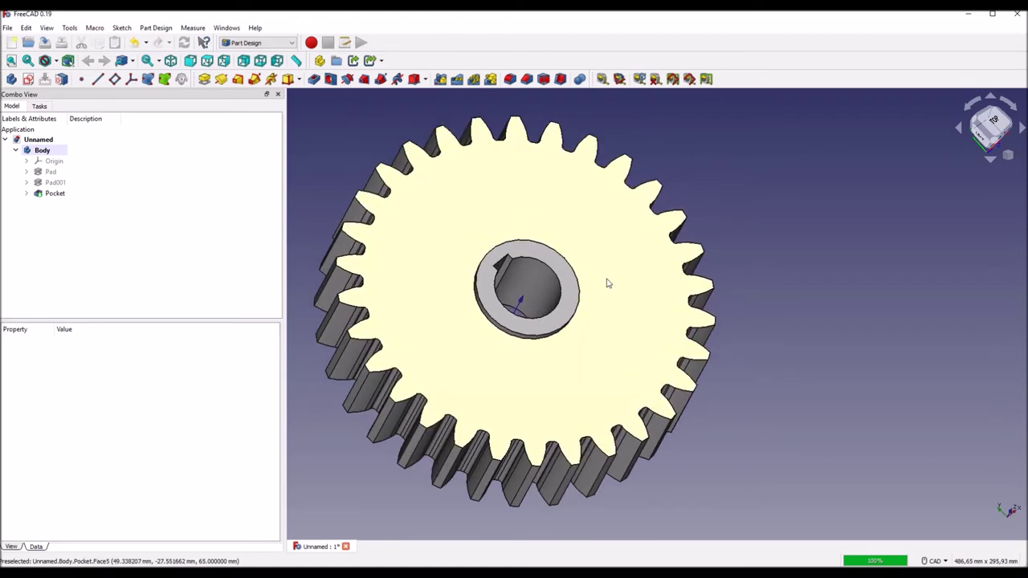
scroll(585, 286, up, 1)
scroll(338, 384, up, 1)
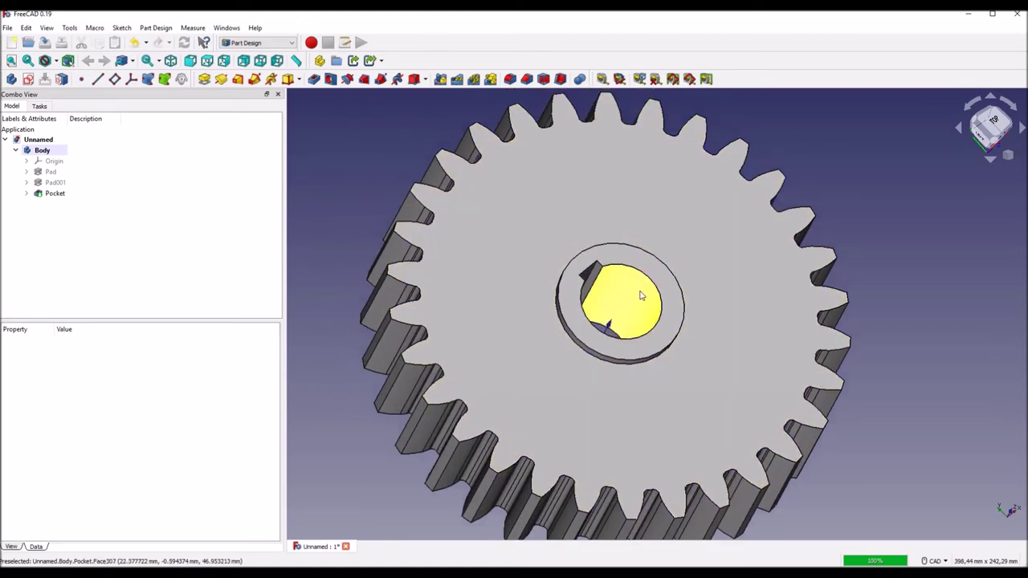
scroll(610, 261, up, 1)
click(611, 258)
scroll(575, 278, up, 1)
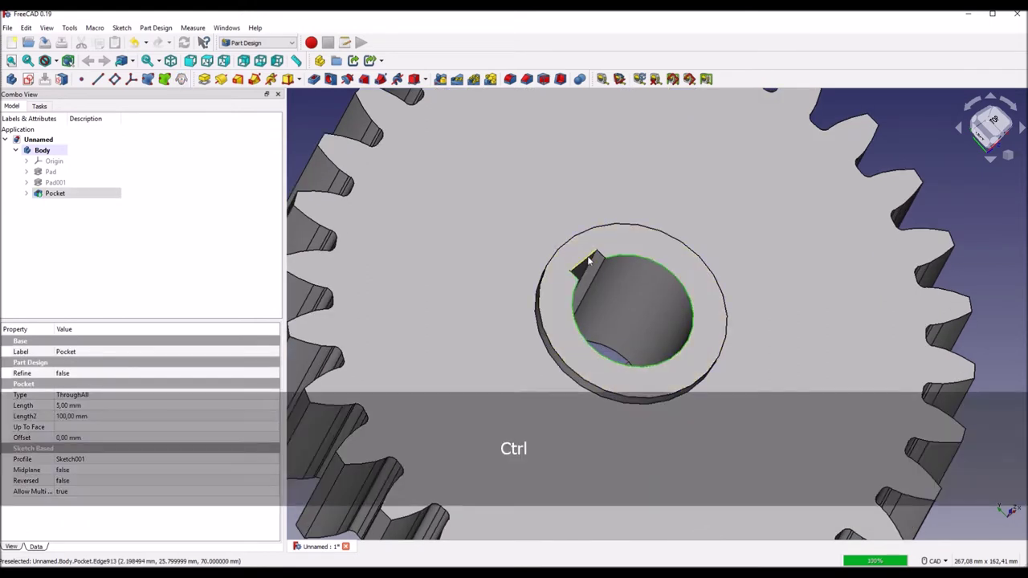
scroll(606, 274, down, 5)
mouse_move(569, 452)
middle_down()
mouse_move(618, 333)
mouse_move(538, 338)
mouse_move(652, 333)
mouse_move(357, 471)
mouse_move(498, 455)
middle_up()
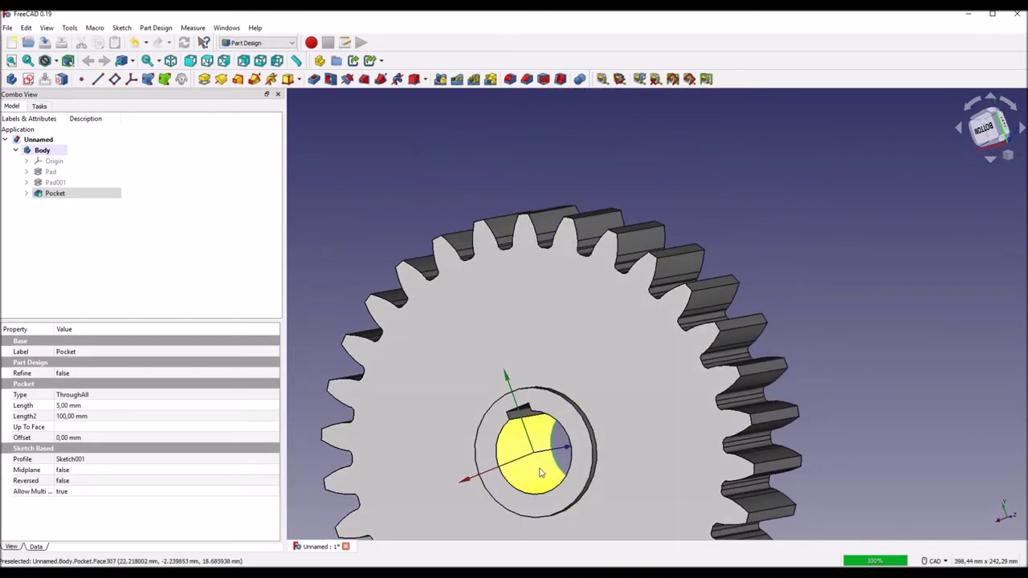
Step: Add the keyway edges on the other face and apply a Chamfer to the eight bore edges
key(ctrl)
scroll(498, 455, up, 2)
scroll(649, 328, up, 2)
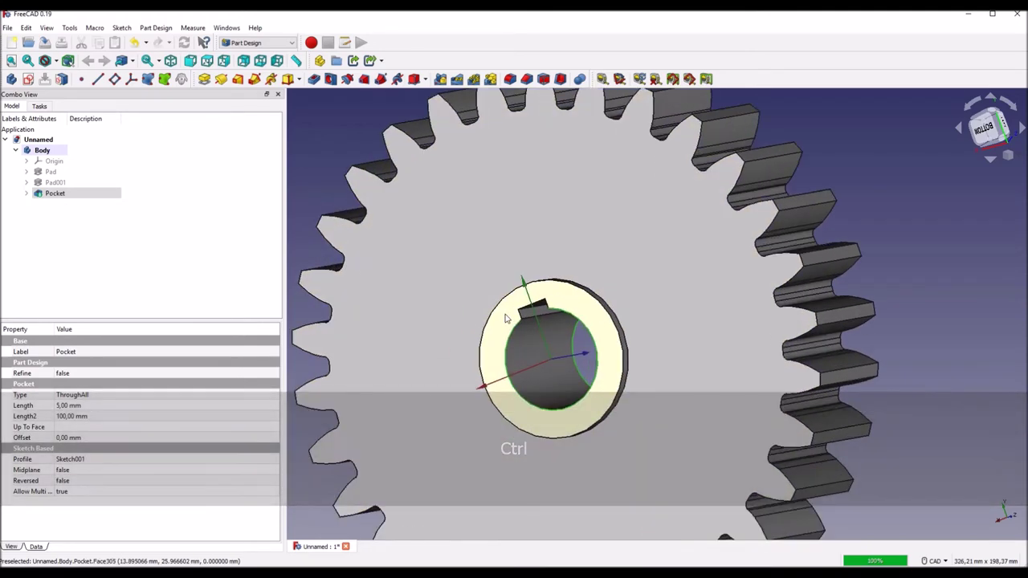
scroll(505, 318, up, 2)
key(ctrl)
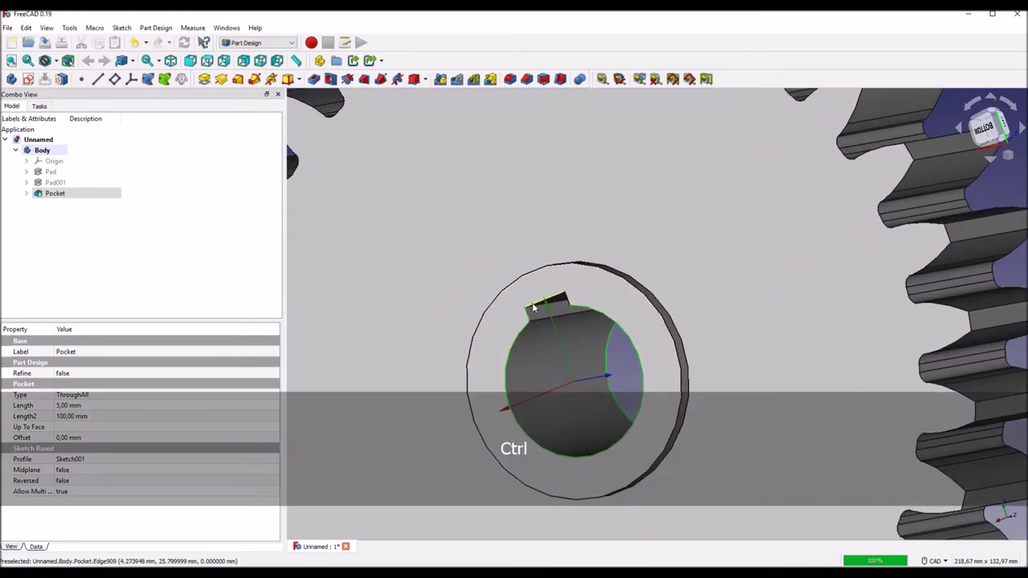
ctrl+click(533, 306)
scroll(577, 308, down, 3)
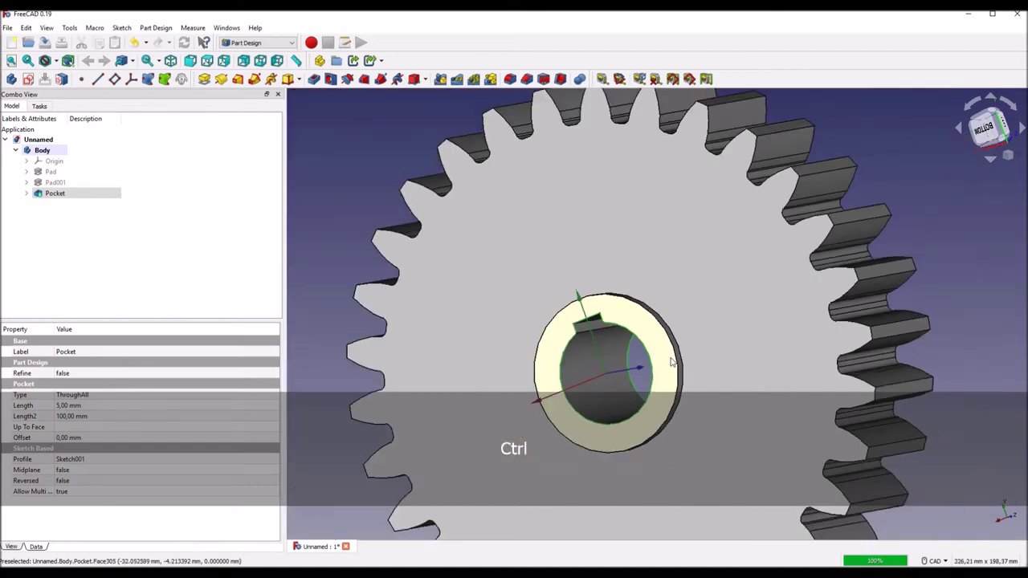
scroll(877, 307, down, 2)
scroll(841, 262, down, 1)
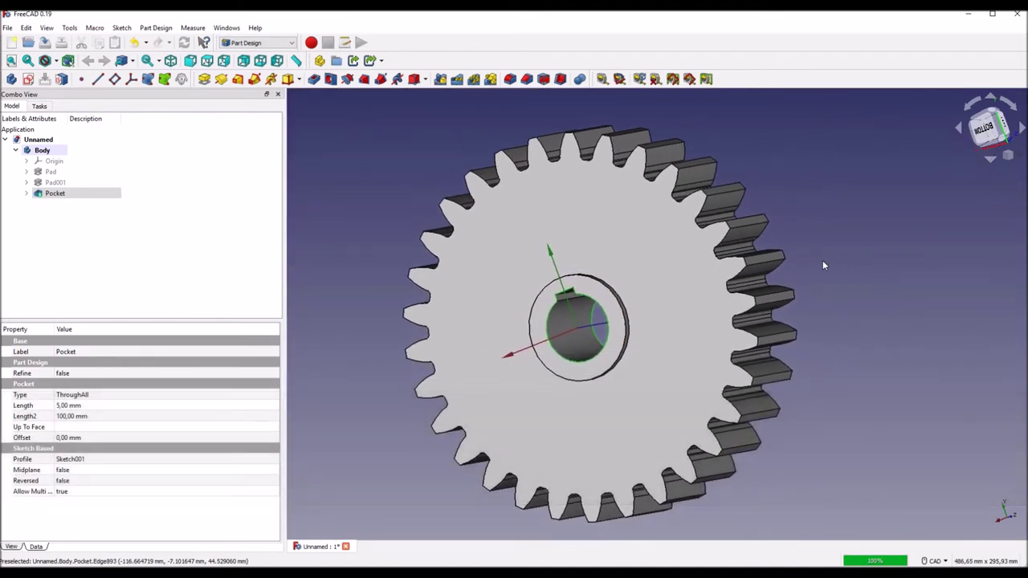
click(527, 79)
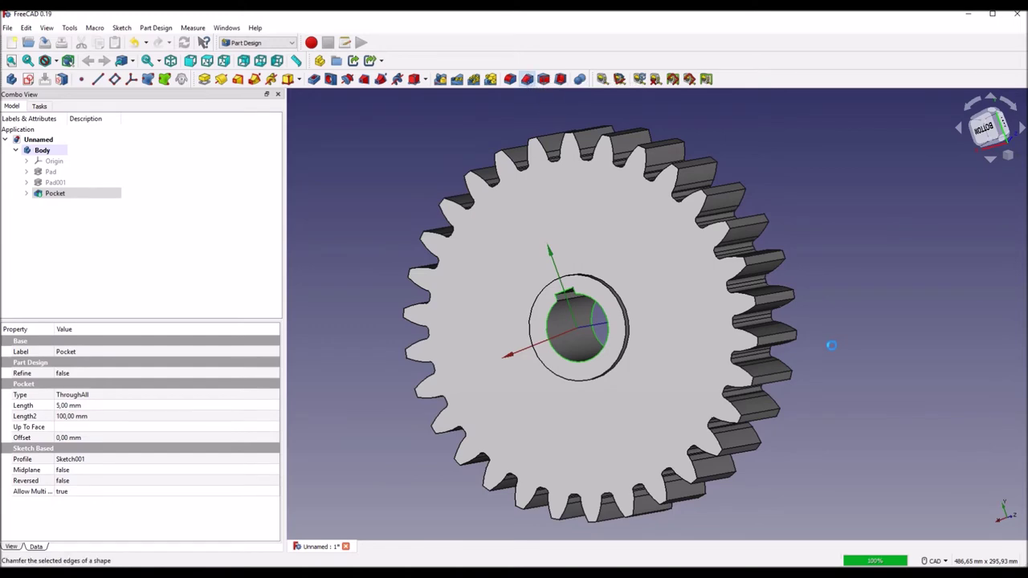
scroll(608, 346, up, 3)
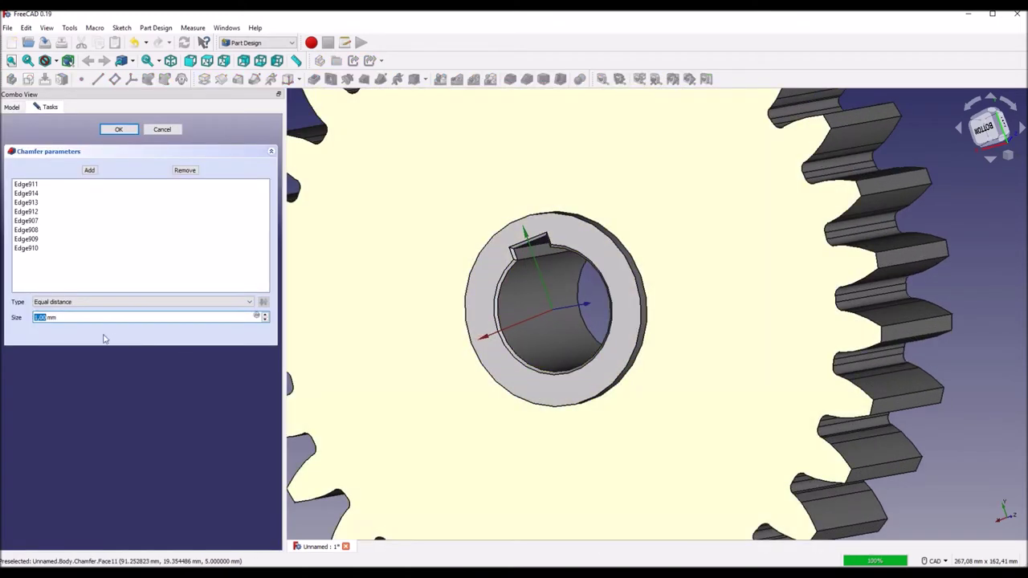
Step: Set the bore edge chamfer size to 2 mm and inspect the result
text(2)
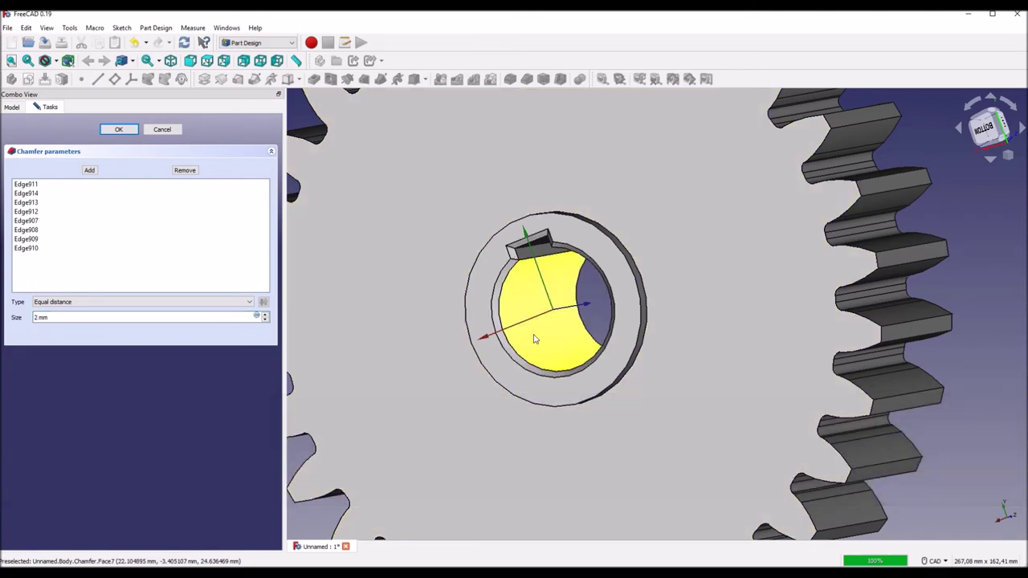
middle_drag(562, 337, 599, 352)
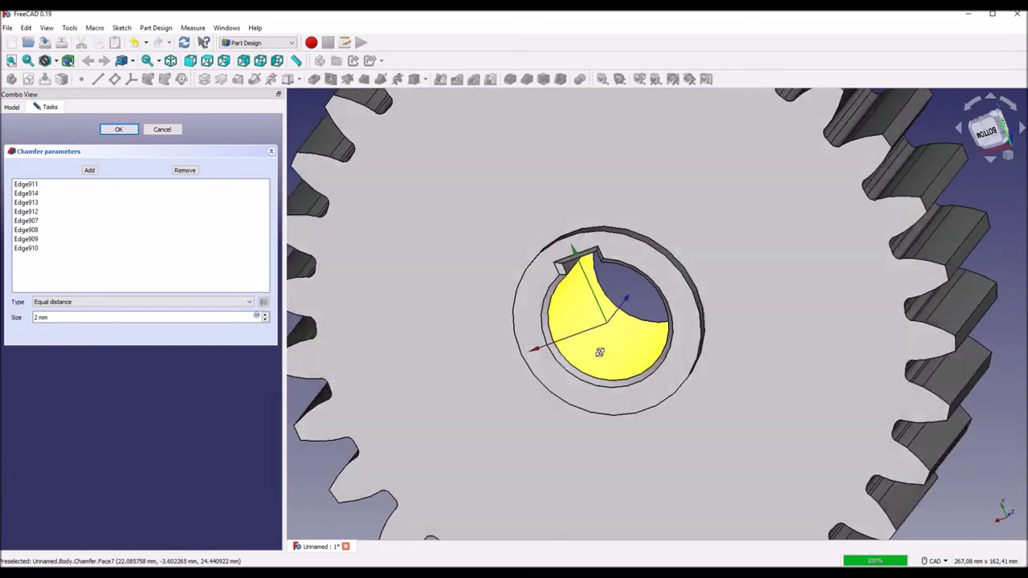
scroll(599, 352, down, 5)
mouse_move(668, 356)
middle_down()
mouse_move(737, 385)
mouse_move(730, 405)
middle_up()
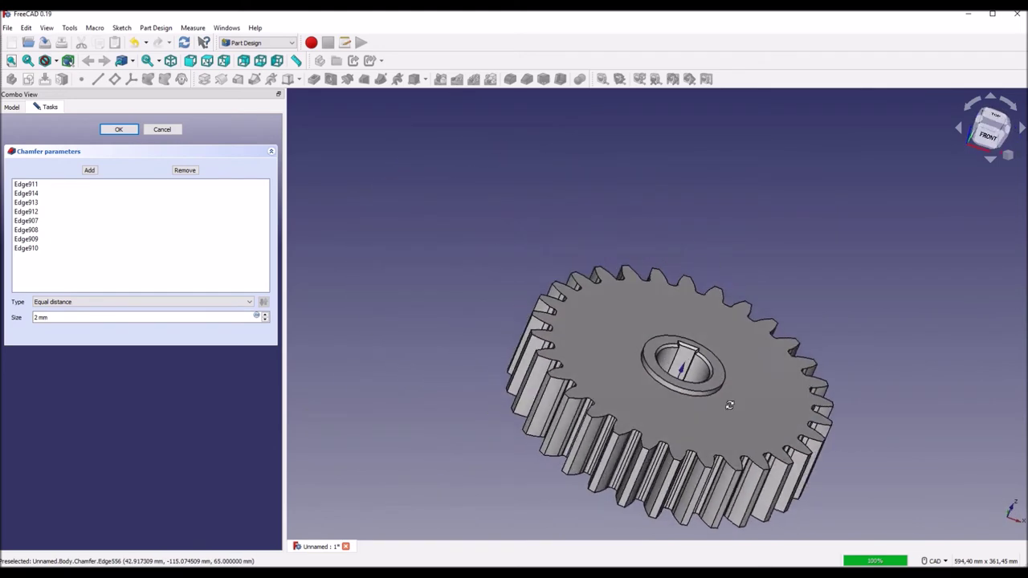
middle_drag(729, 405, 600, 305)
scroll(571, 370, up, 3)
Step: Start a new sketch on the gear's flat front face
scroll(598, 392, up, 2)
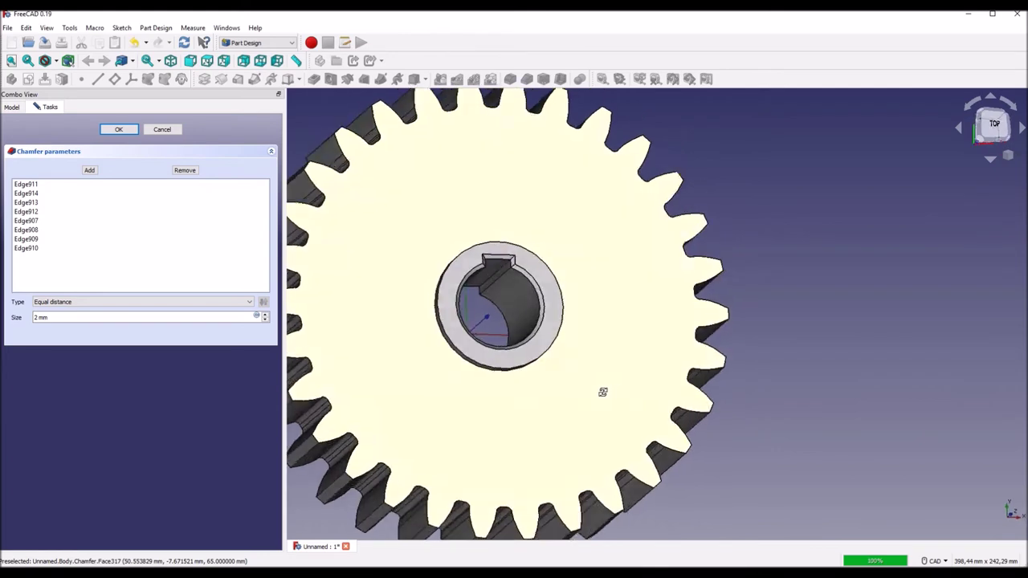
scroll(599, 392, down, 2)
middle_drag(633, 391, 448, 456)
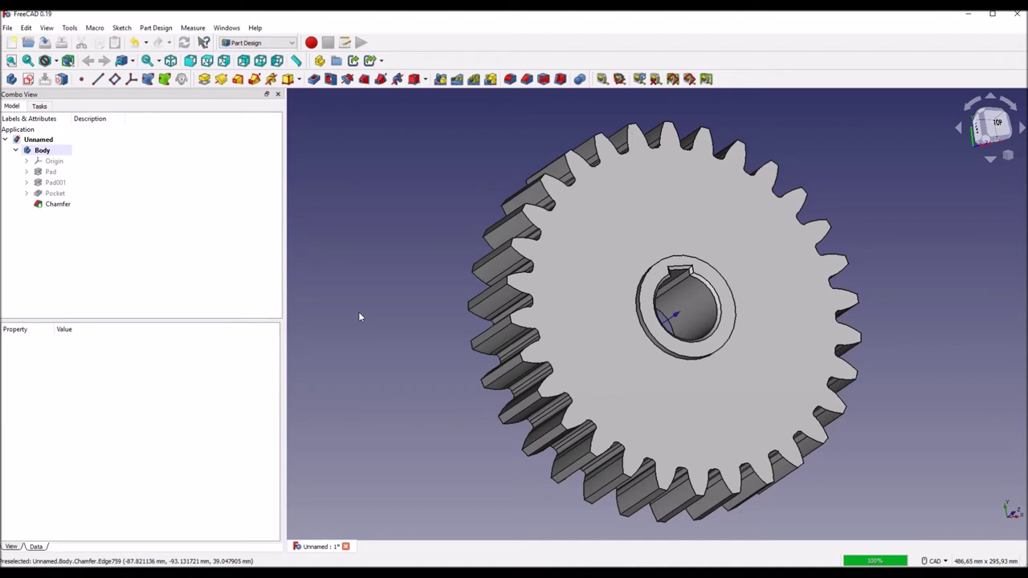
middle_drag(462, 307, 396, 294)
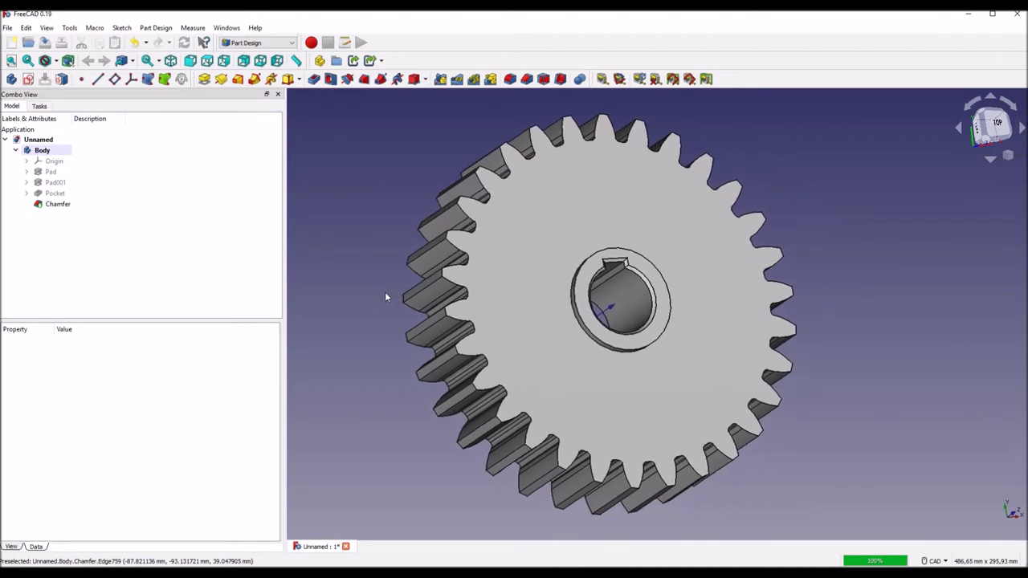
click(547, 275)
click(28, 80)
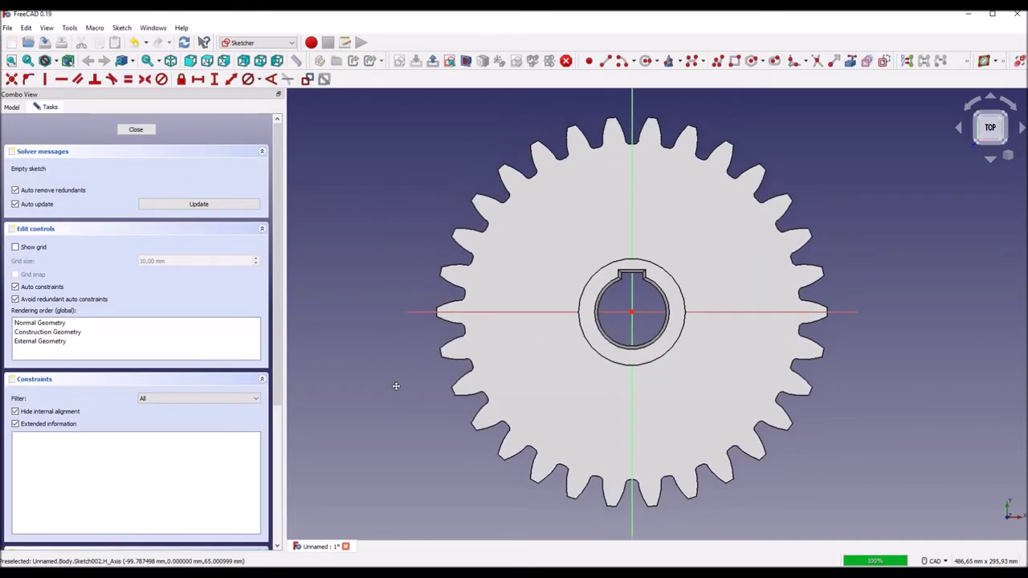
Step: Draw a circle centred on the vertical axis and constrain its diameter to 20 mm
middle_drag(396, 385, 400, 389)
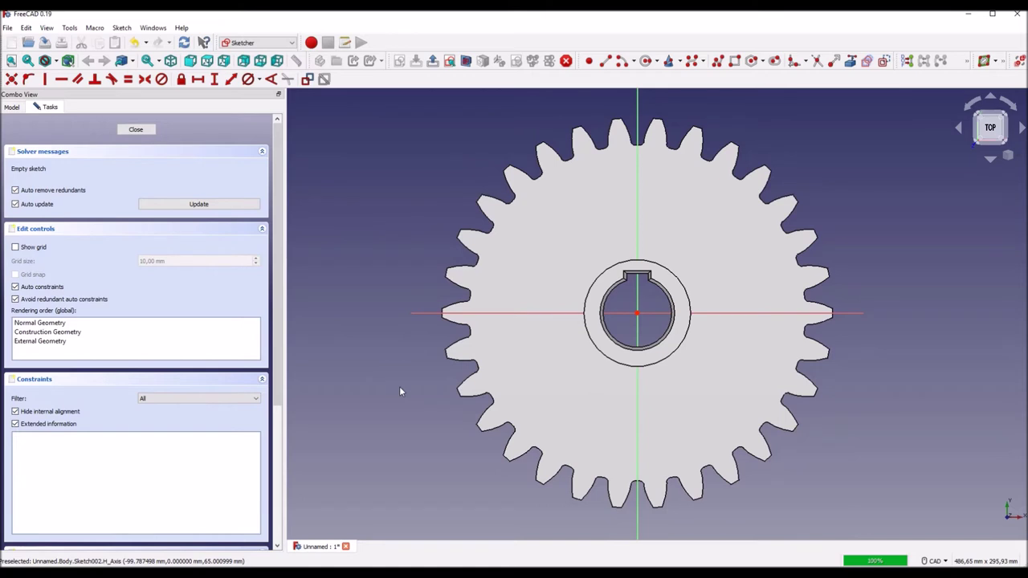
click(645, 61)
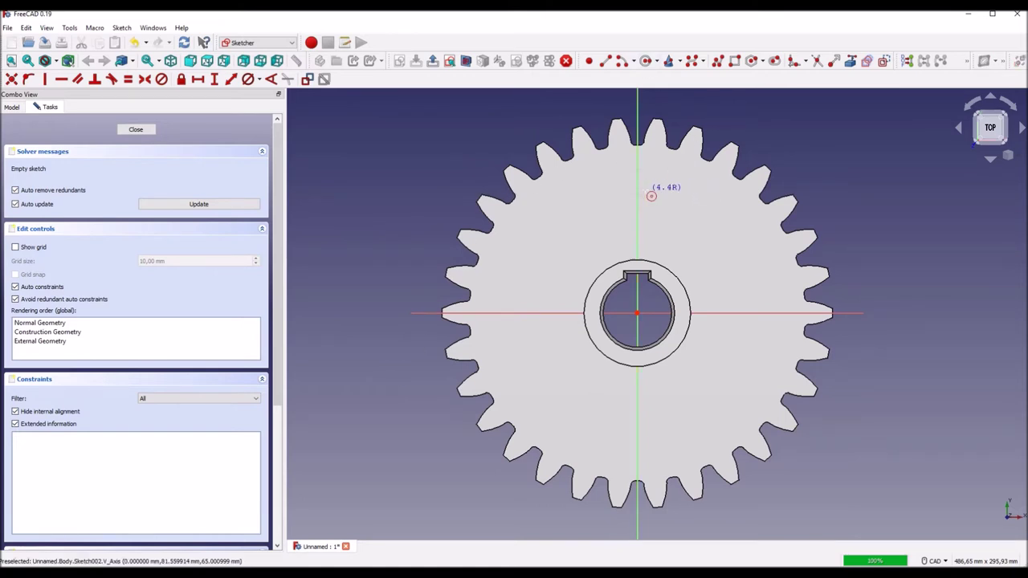
click(657, 193)
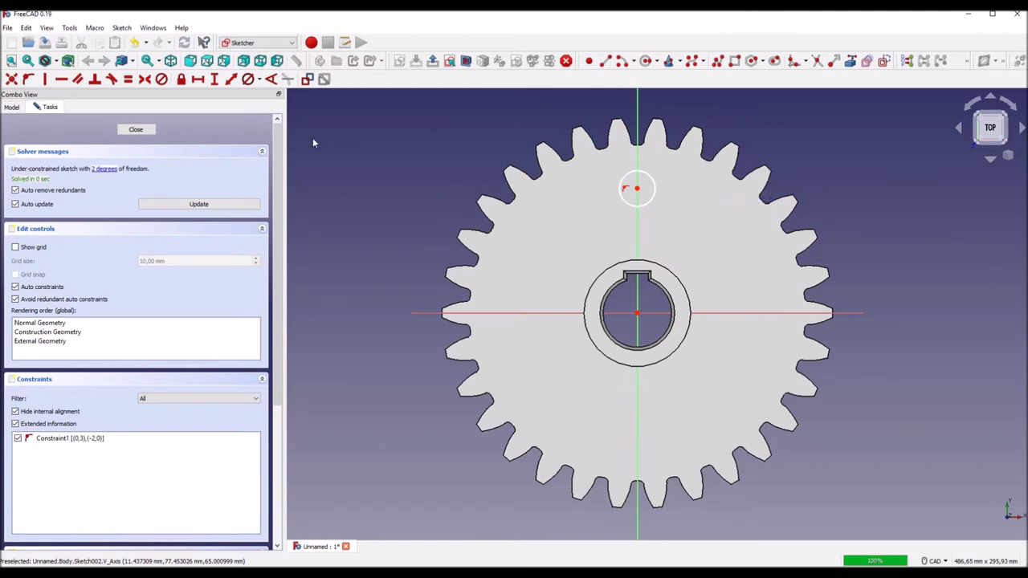
click(248, 79)
click(654, 190)
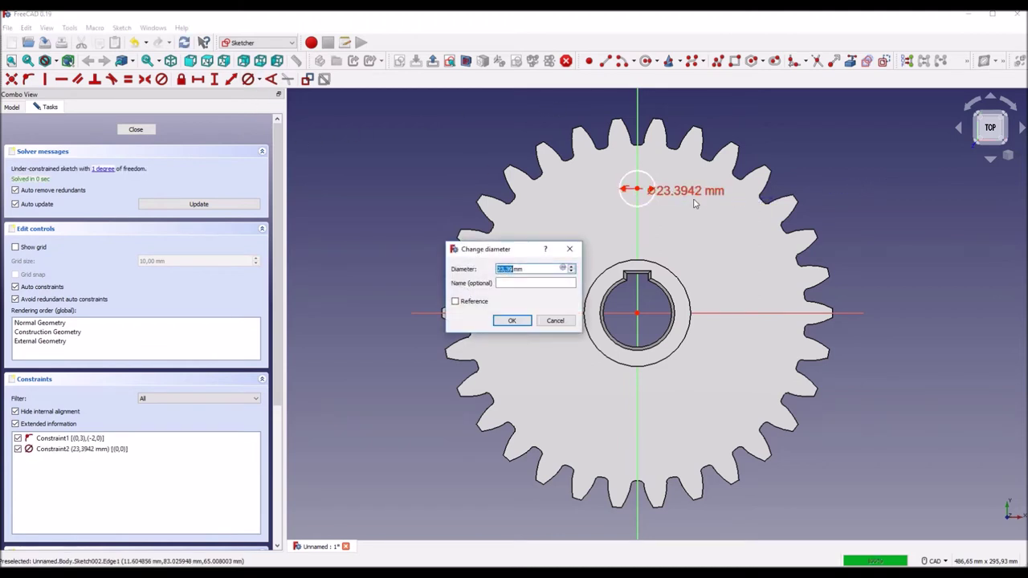
text(20)
key(Return)
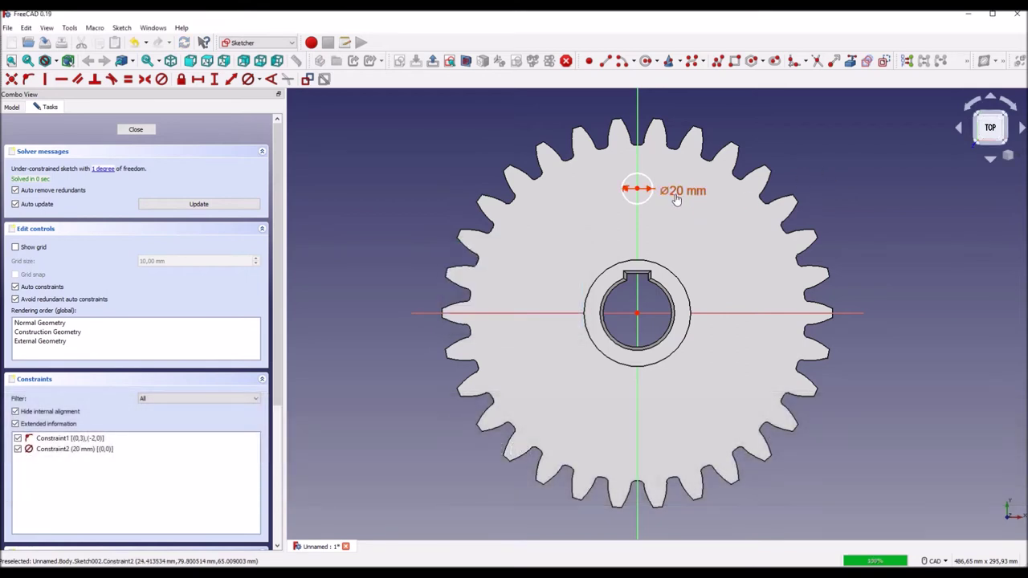
drag(673, 194, 687, 231)
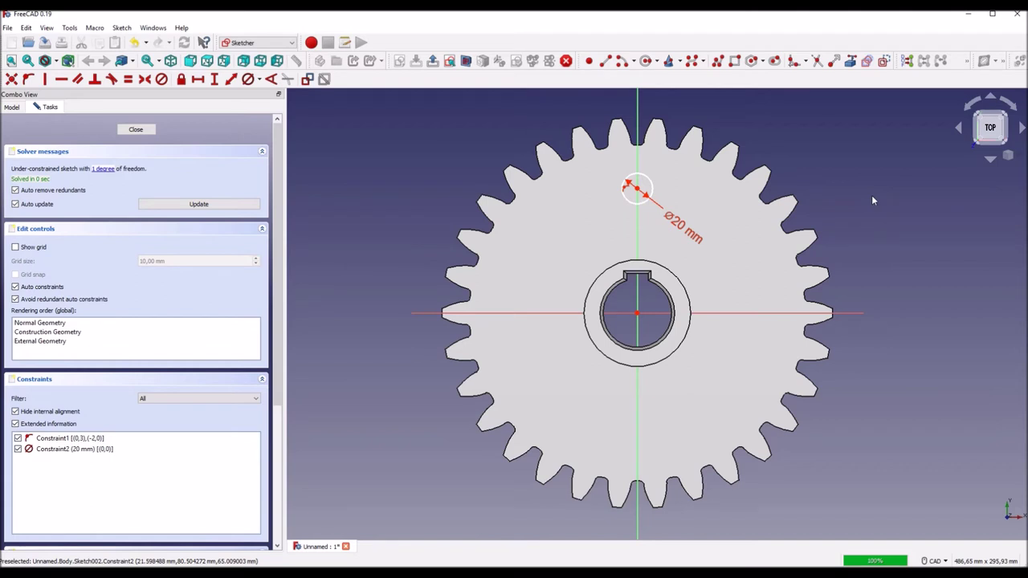
Step: Constrain the circle centre 66 mm vertically above the gear centre
middle_drag(604, 187, 580, 190)
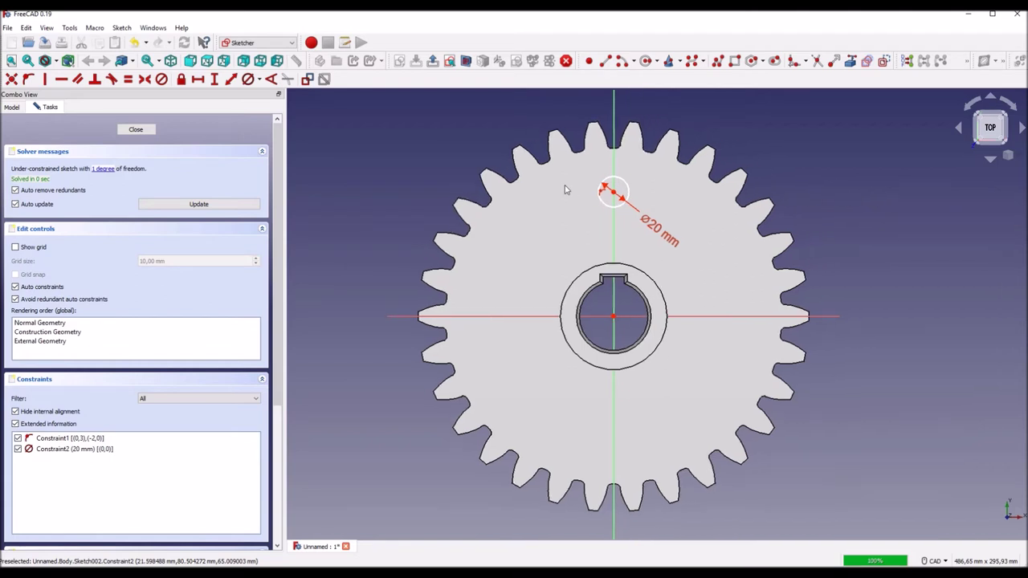
middle_drag(388, 271, 375, 274)
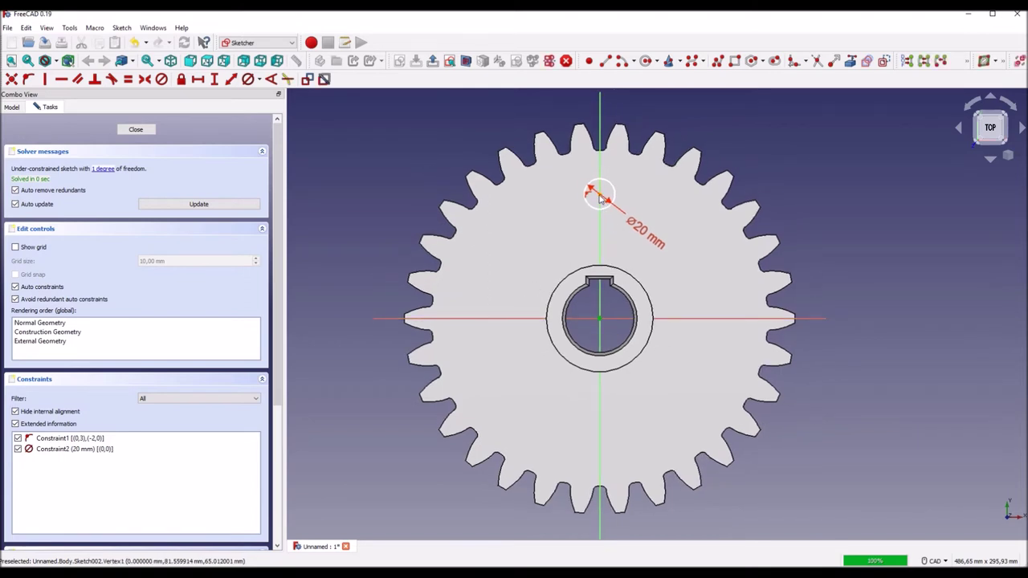
click(214, 79)
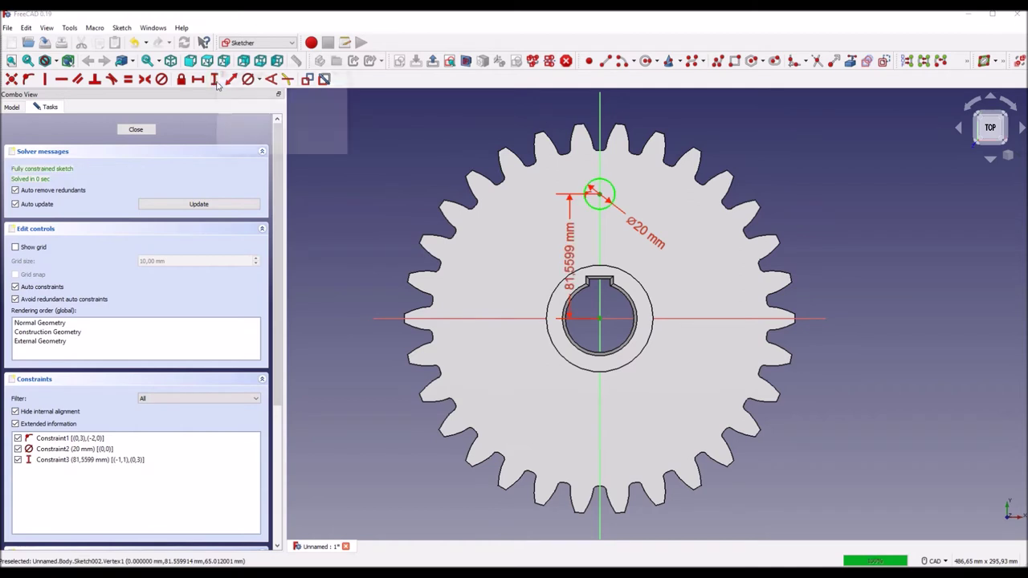
text(132/2mm)
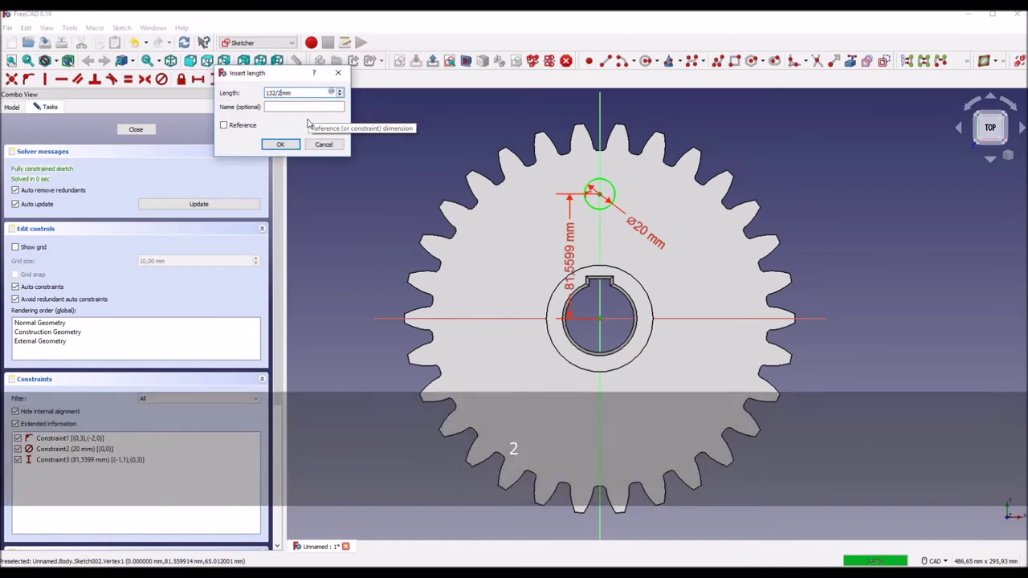
key(Return)
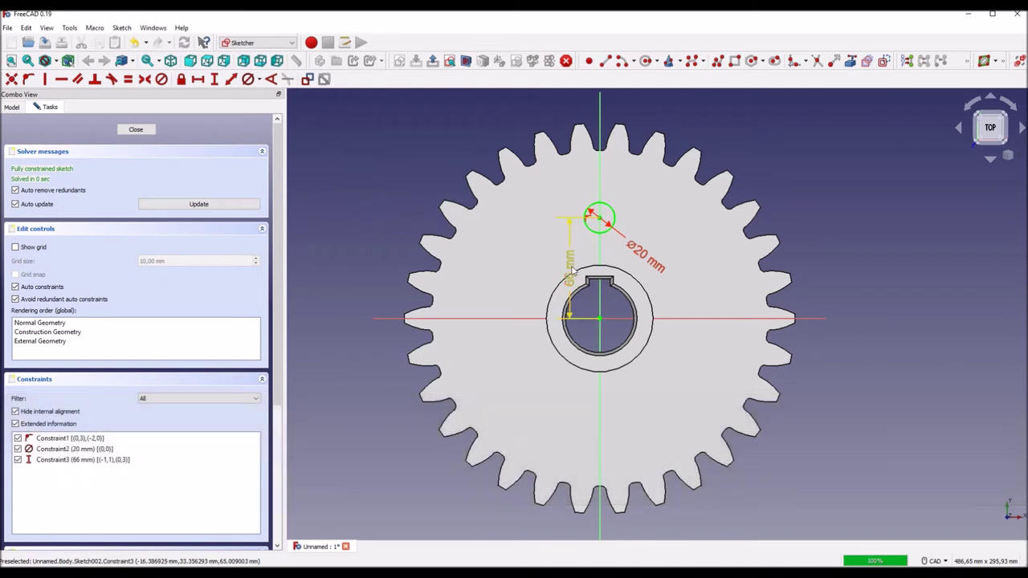
drag(573, 273, 539, 271)
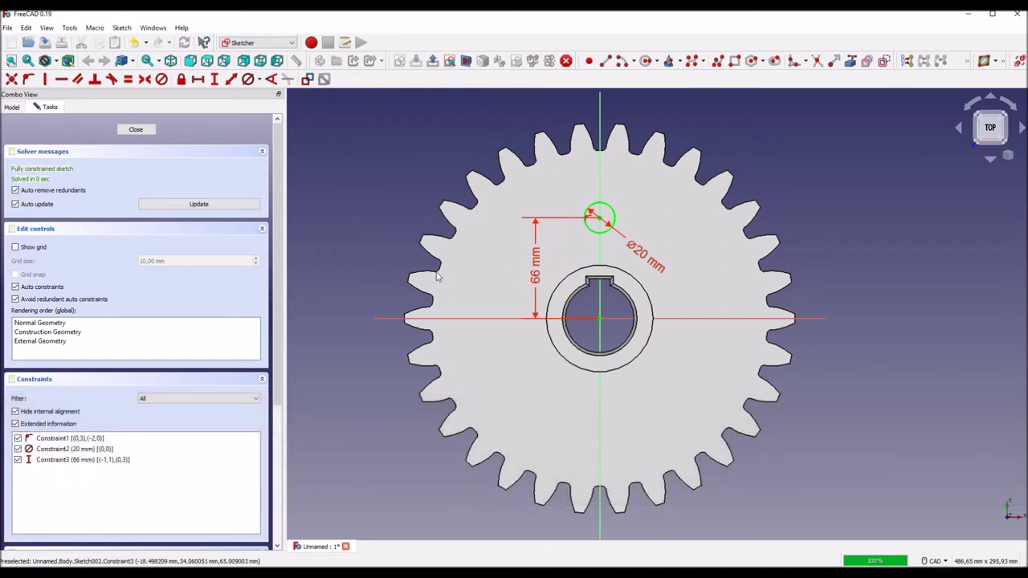
drag(536, 271, 540, 273)
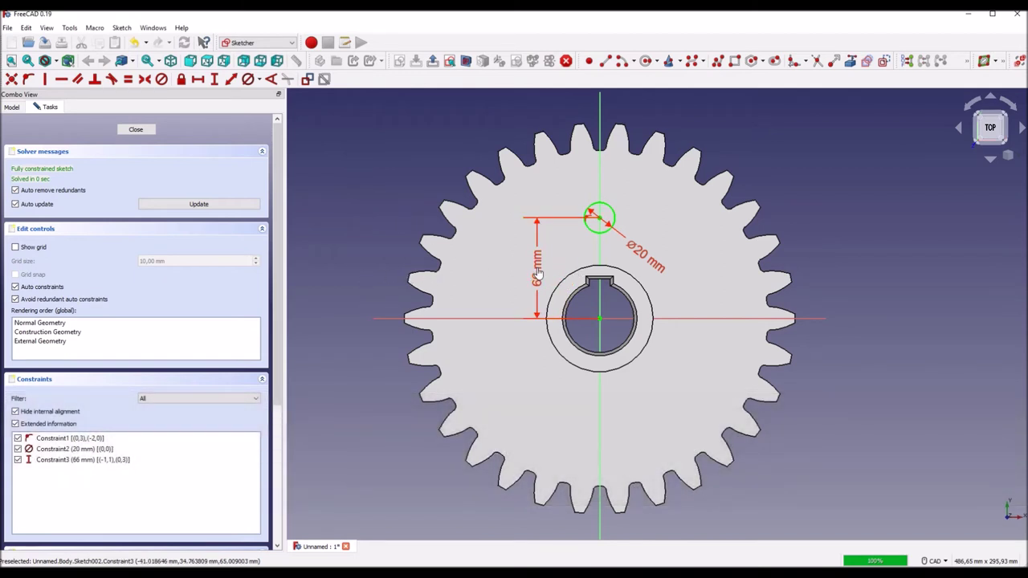
middle_drag(360, 268, 388, 253)
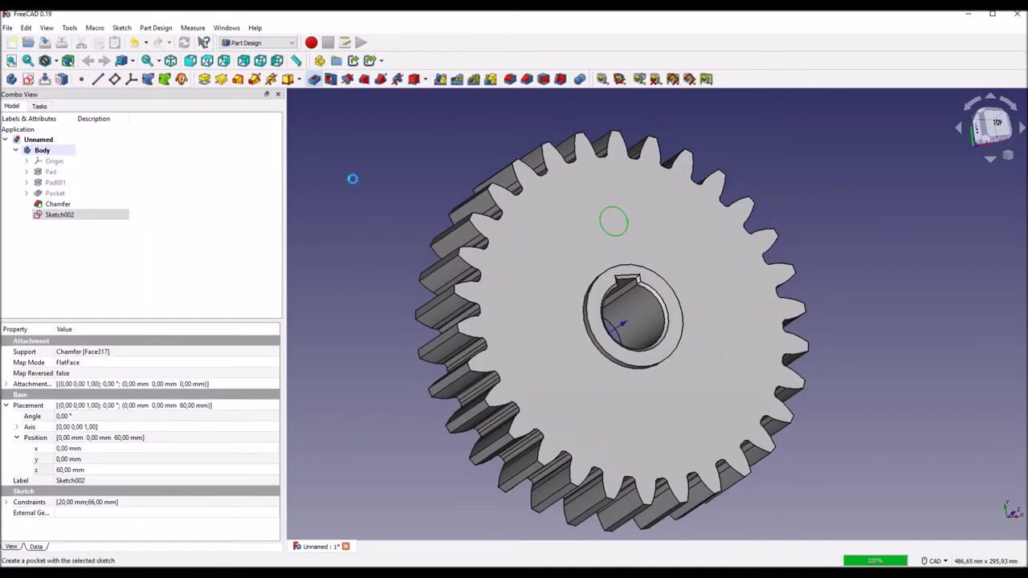
Step: Pocket the Ø20 mm circle with Through all type to cut one hole
click(206, 171)
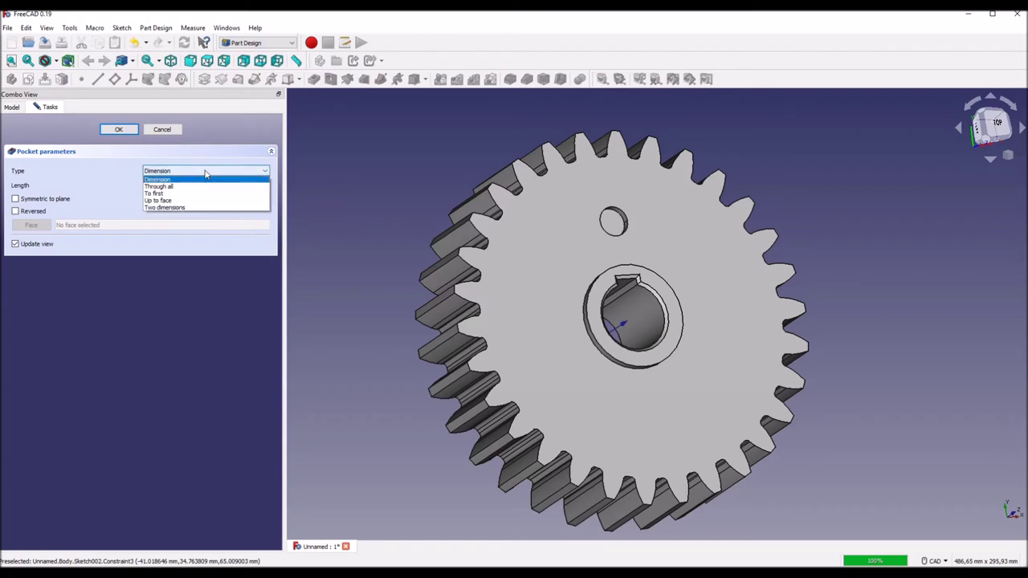
click(161, 186)
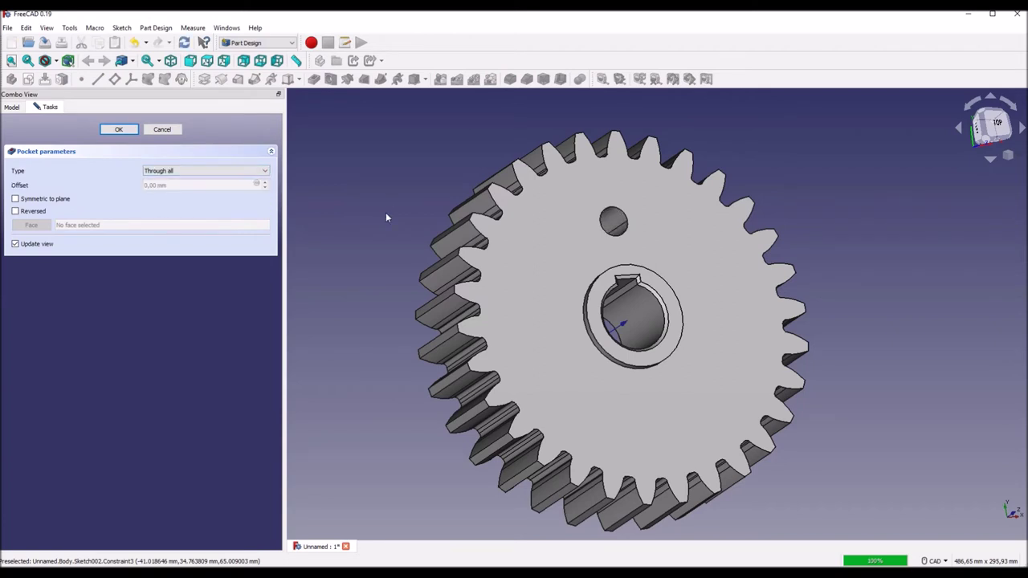
scroll(386, 210, down, 2)
middle_drag(748, 305, 745, 319)
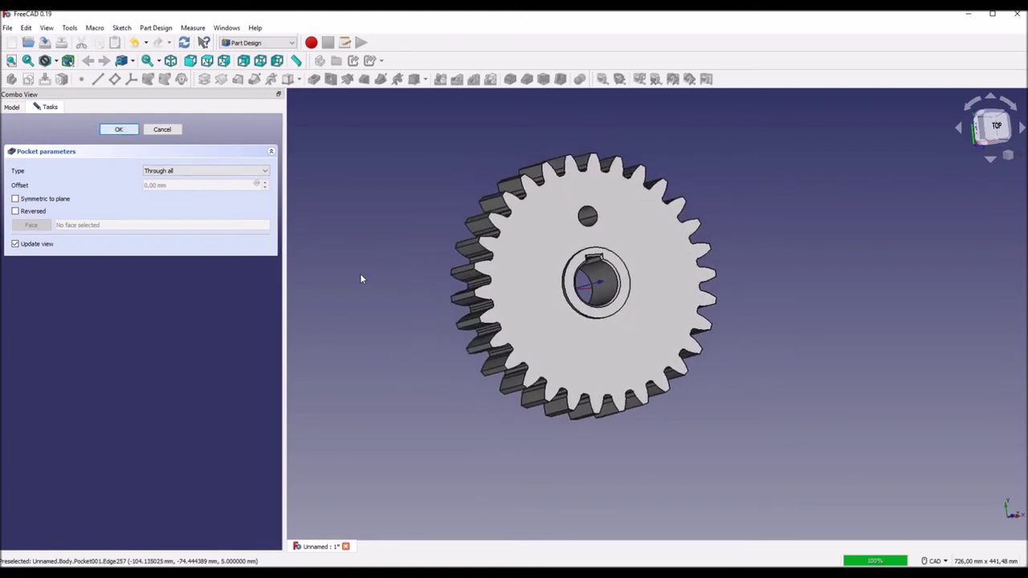
click(73, 221)
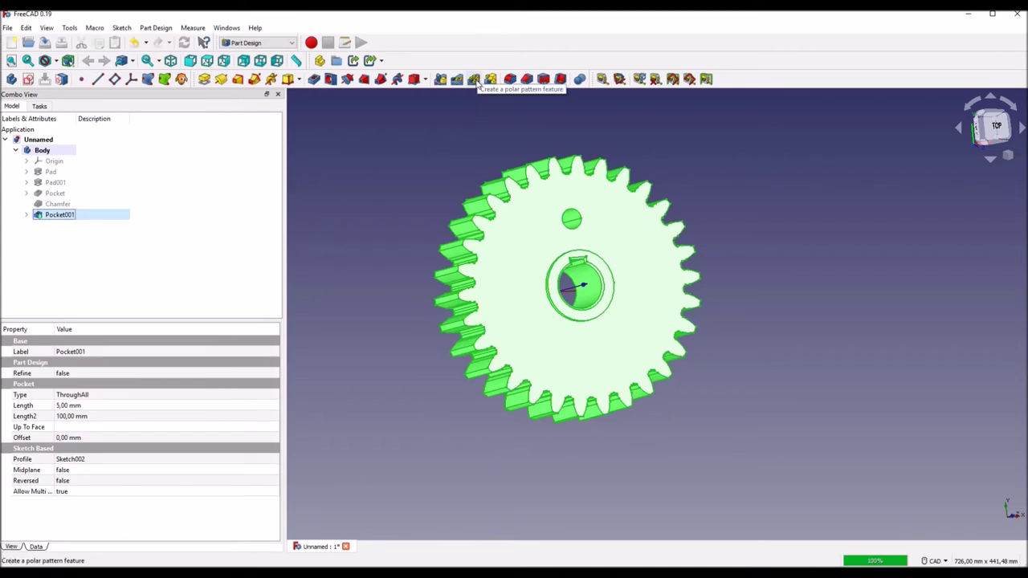
Step: Polar-pattern the hole around the Base Z axis into four evenly spaced holes
click(474, 79)
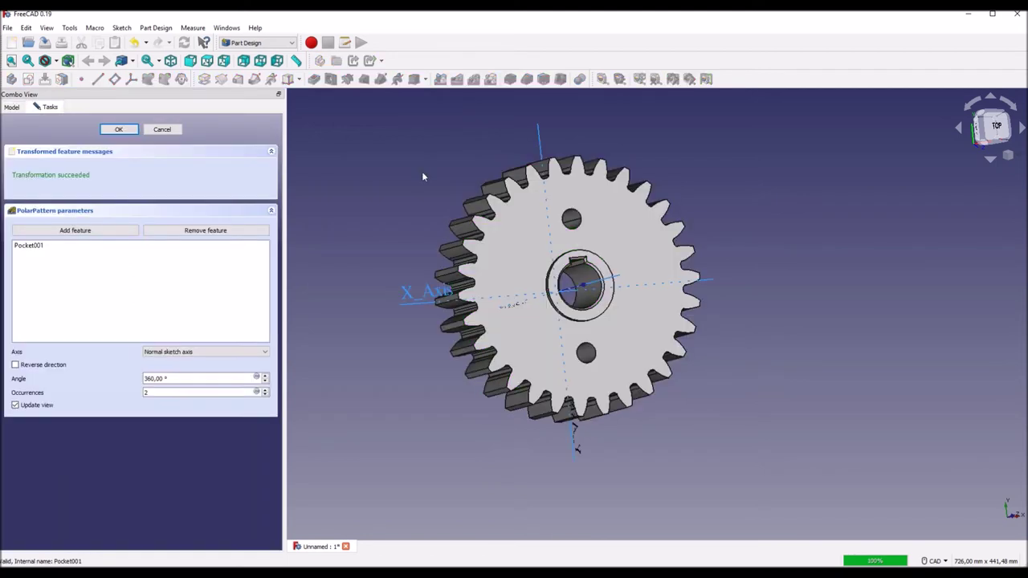
click(225, 352)
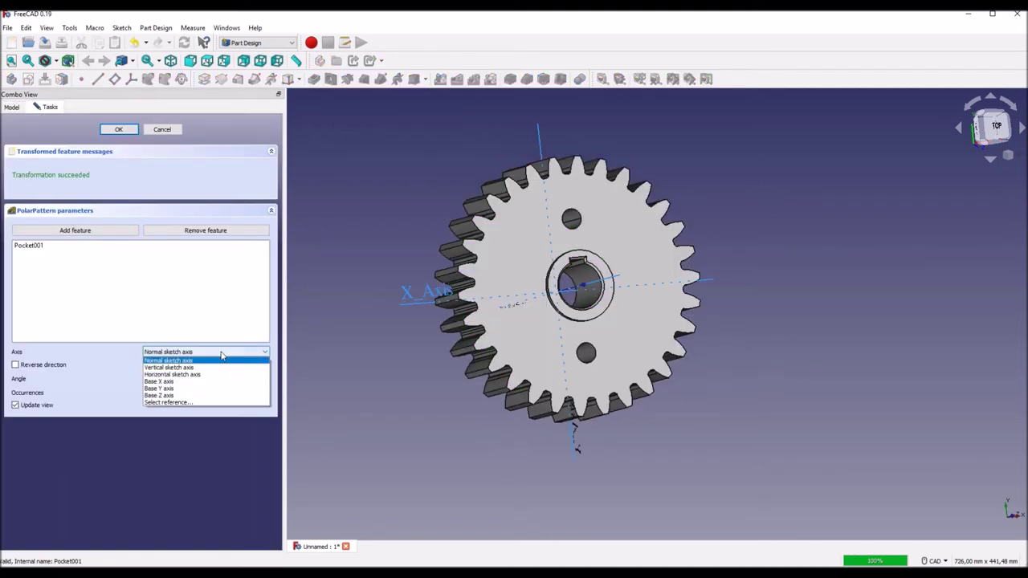
click(192, 396)
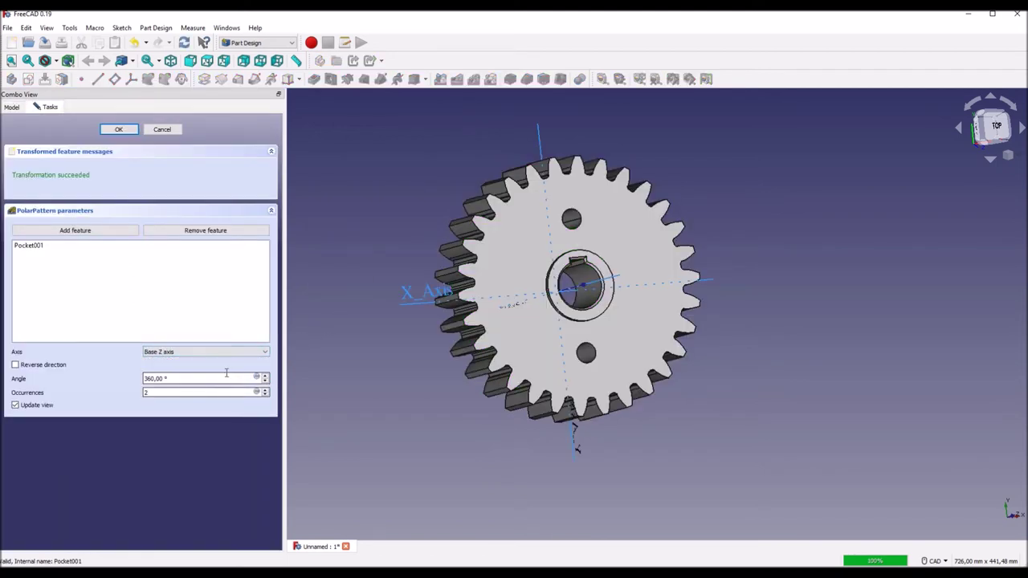
double_click(197, 392)
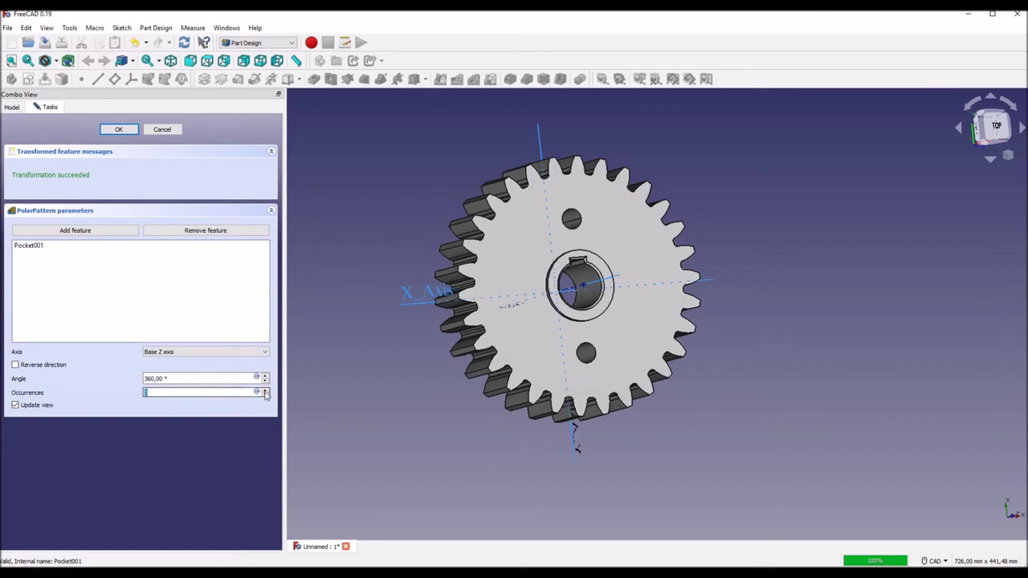
text(3)
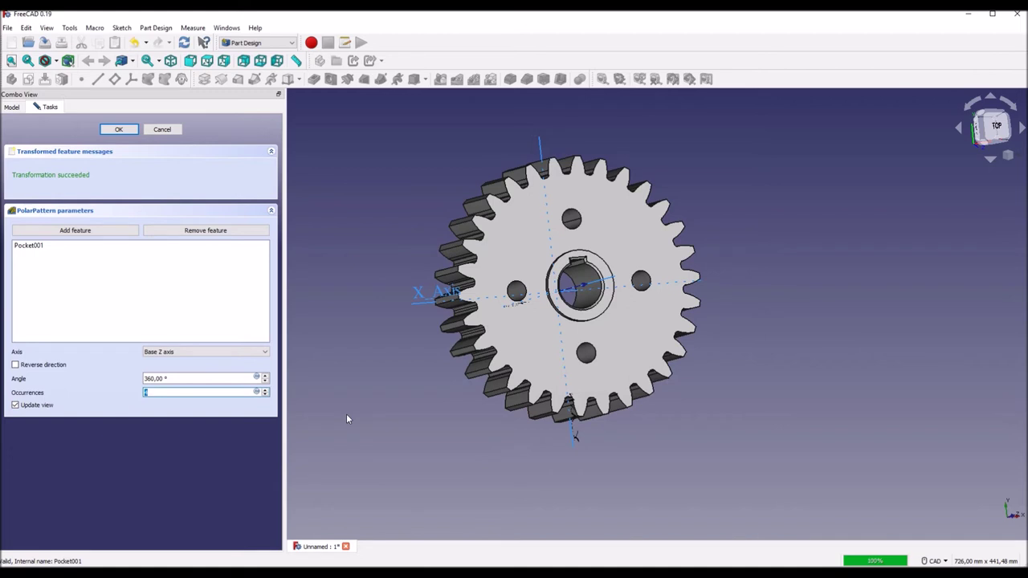
Step: Orbit the gear and select its front face
mouse_move(327, 410)
middle_down()
mouse_move(353, 407)
mouse_move(319, 426)
mouse_move(363, 401)
middle_up()
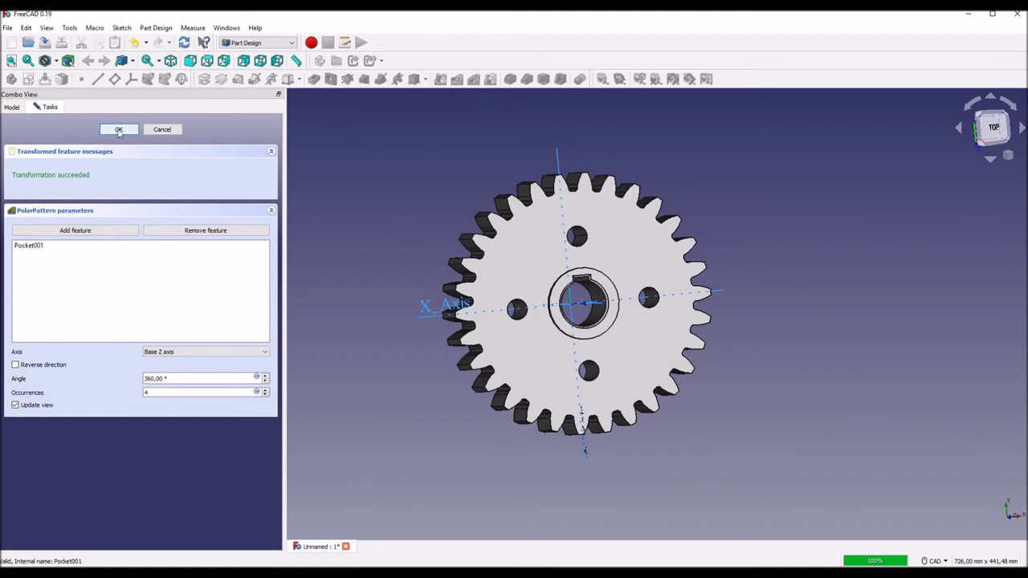
mouse_move(352, 303)
middle_down()
mouse_move(361, 314)
mouse_move(406, 313)
mouse_move(383, 295)
middle_up()
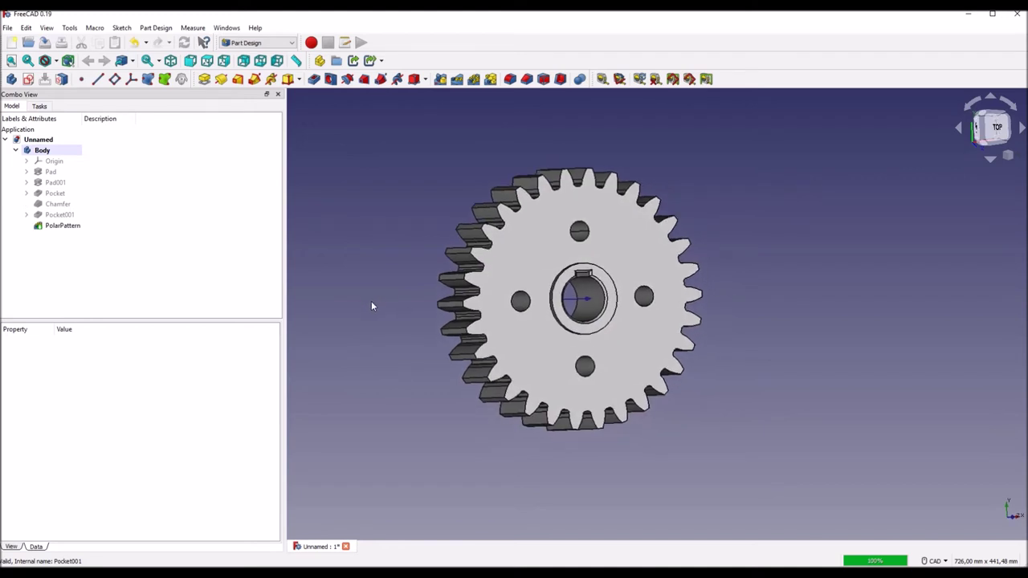
click(527, 347)
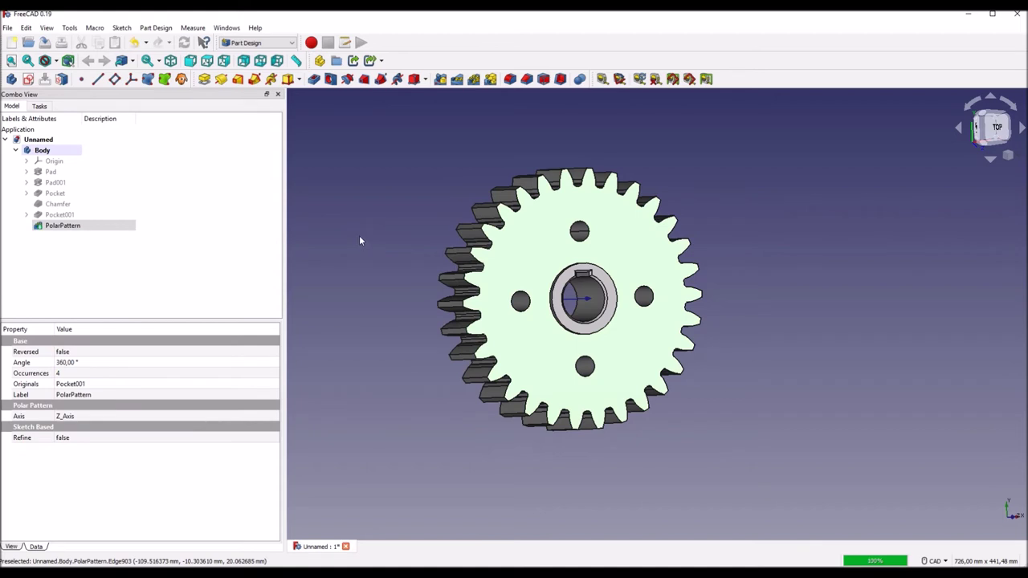
Step: Start a sketch on the face and draw two circles centred on the origin
click(29, 81)
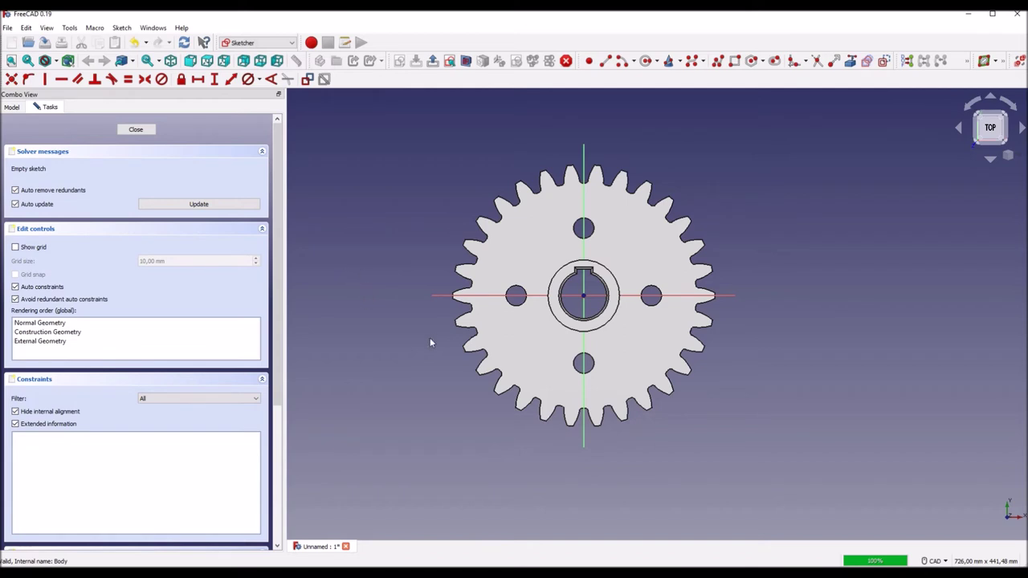
scroll(437, 348, up, 2)
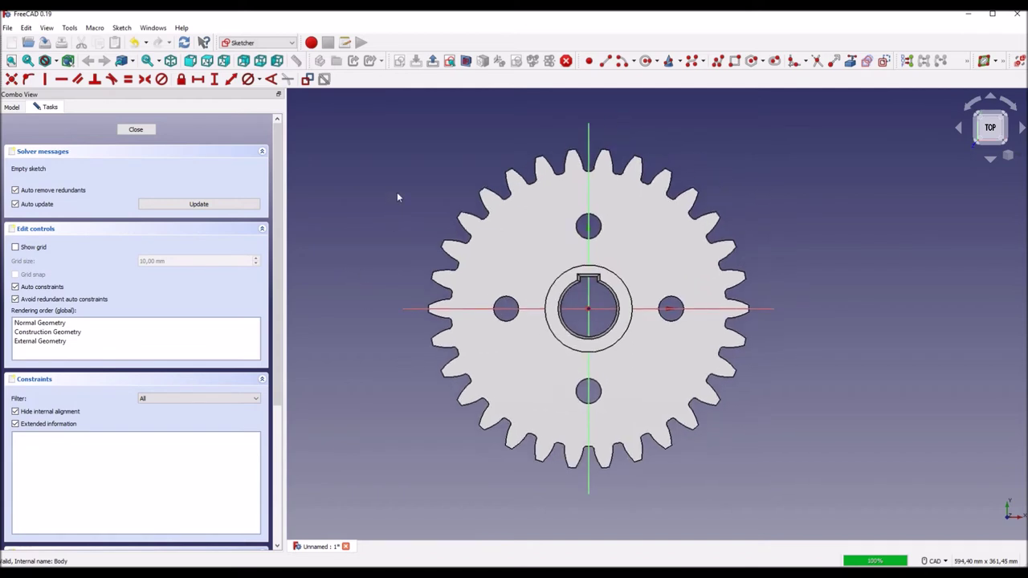
click(648, 61)
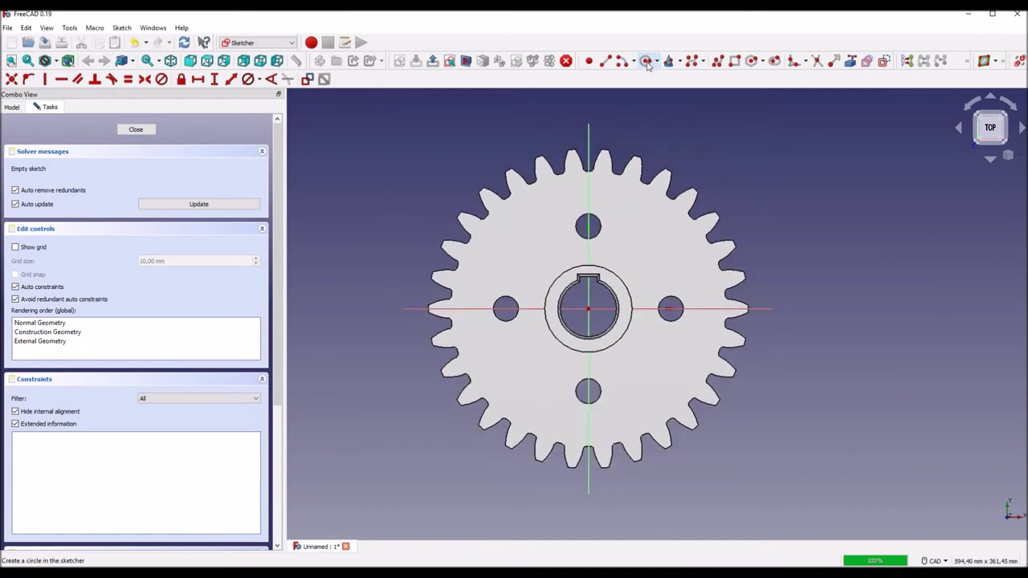
click(589, 309)
click(711, 338)
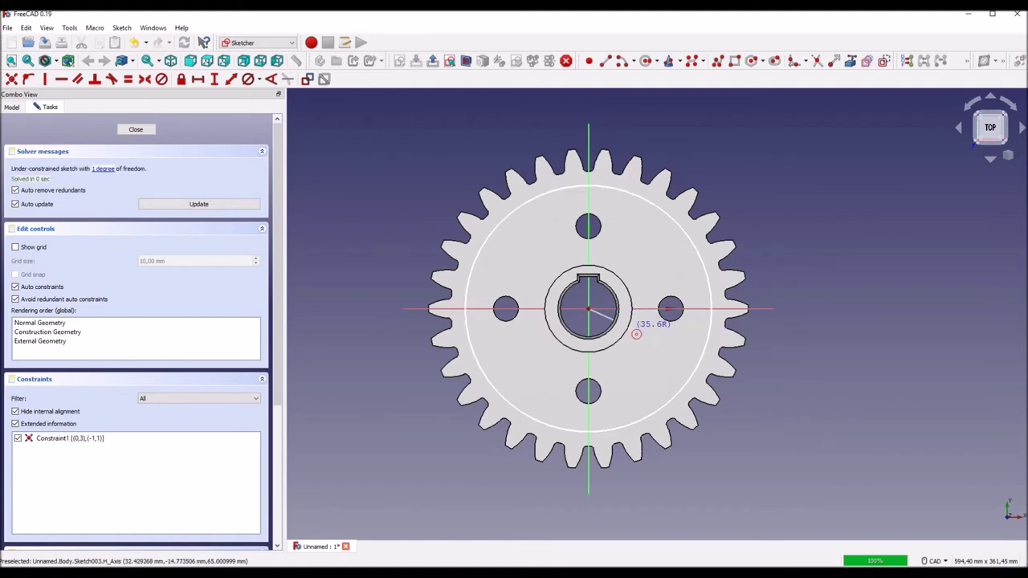
click(840, 318)
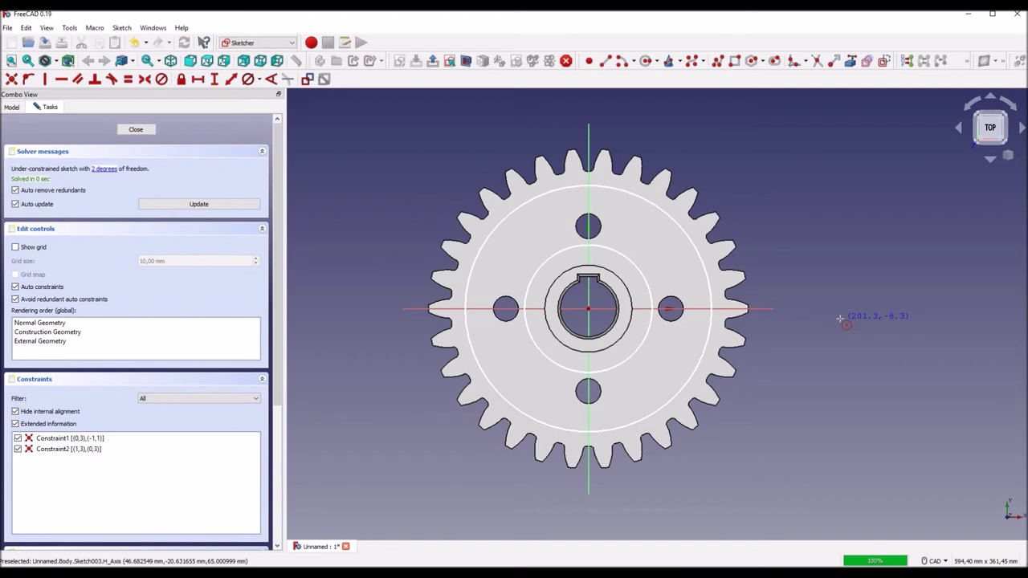
Step: Constrain the circles to Ø70 mm and Ø176 mm, then close the sketch
click(248, 79)
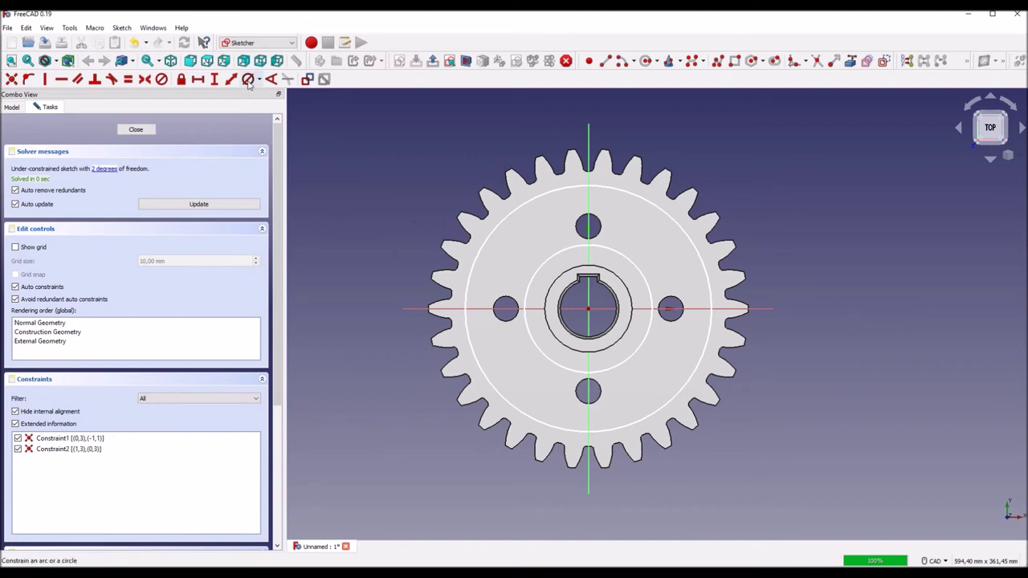
click(649, 287)
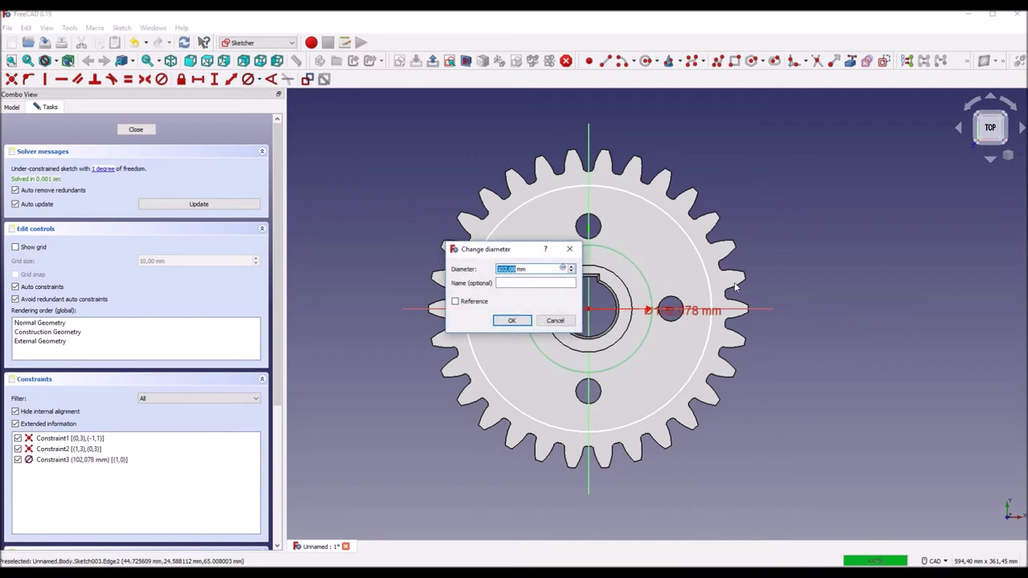
text(70)
key(Return)
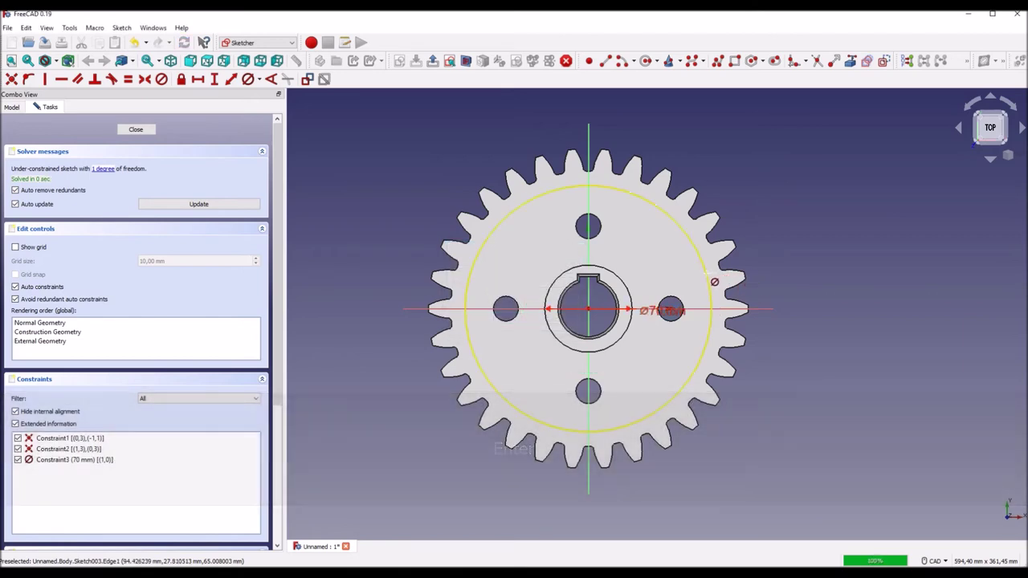
click(708, 278)
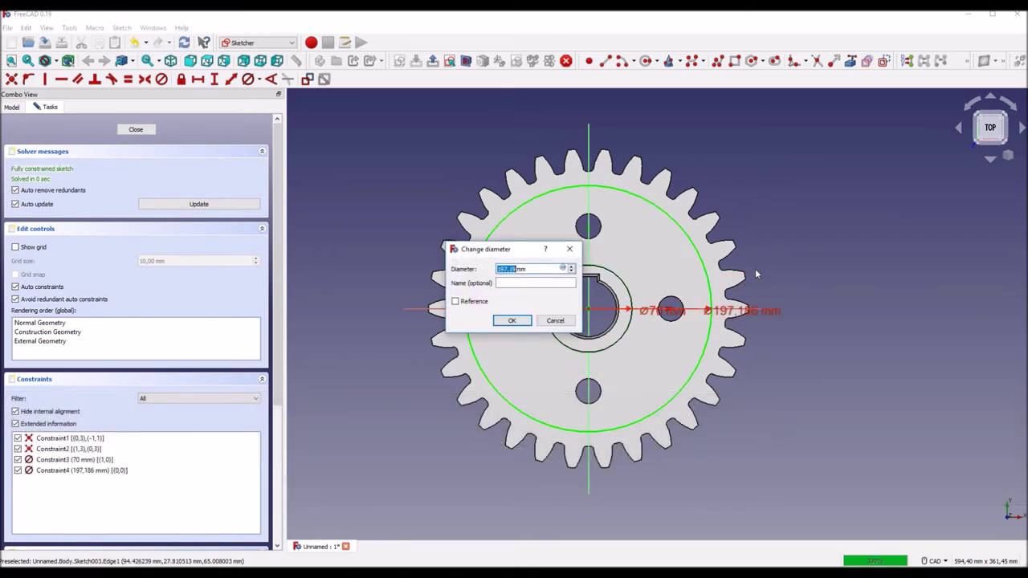
text(176)
key(Return)
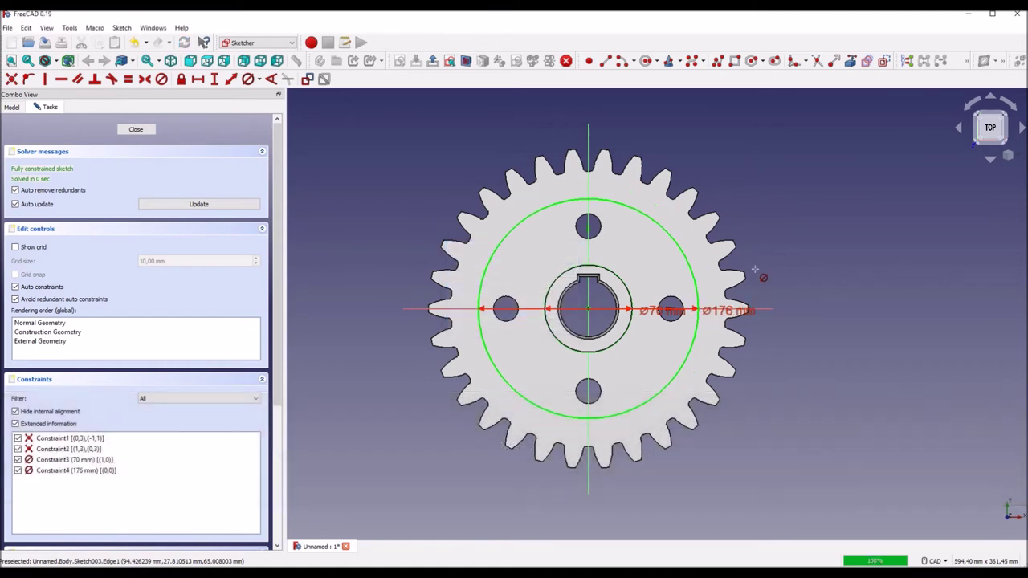
drag(659, 313, 649, 268)
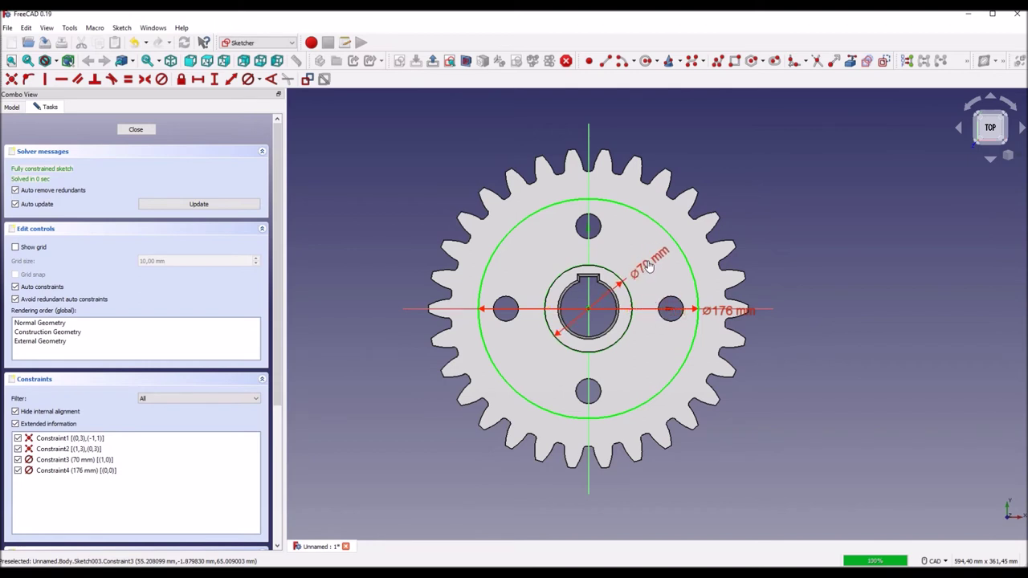
mouse_move(727, 311)
mouse_down()
mouse_move(714, 273)
mouse_move(778, 397)
mouse_up()
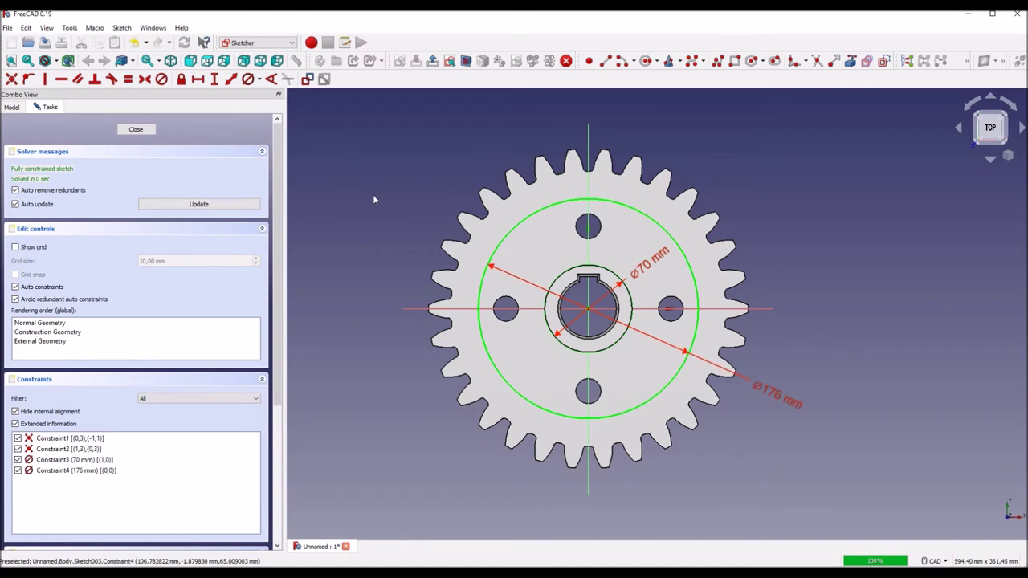
click(136, 131)
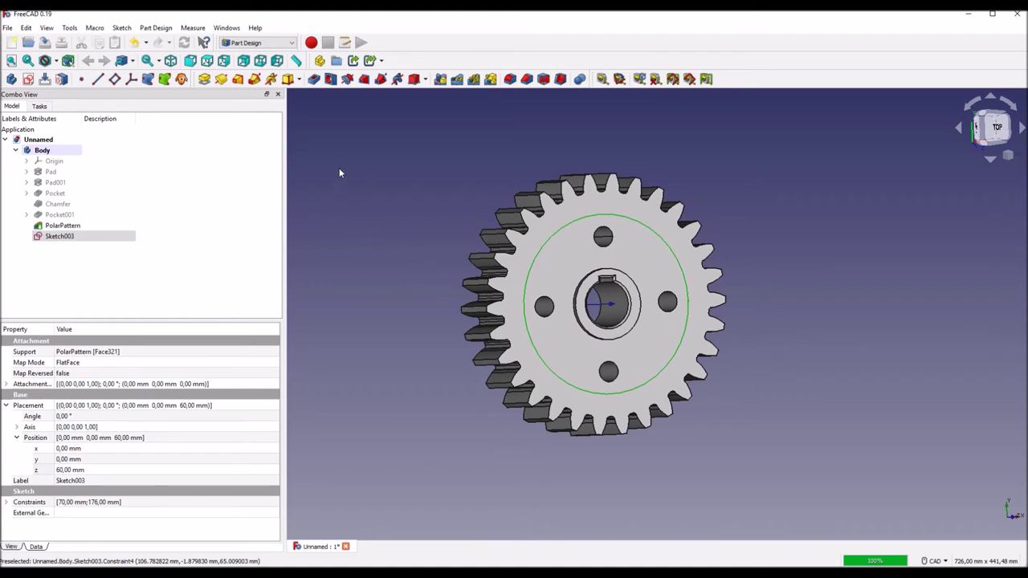
Step: Pocket the ring between the circles 38/2 (19 mm) deep into the gear face
click(313, 79)
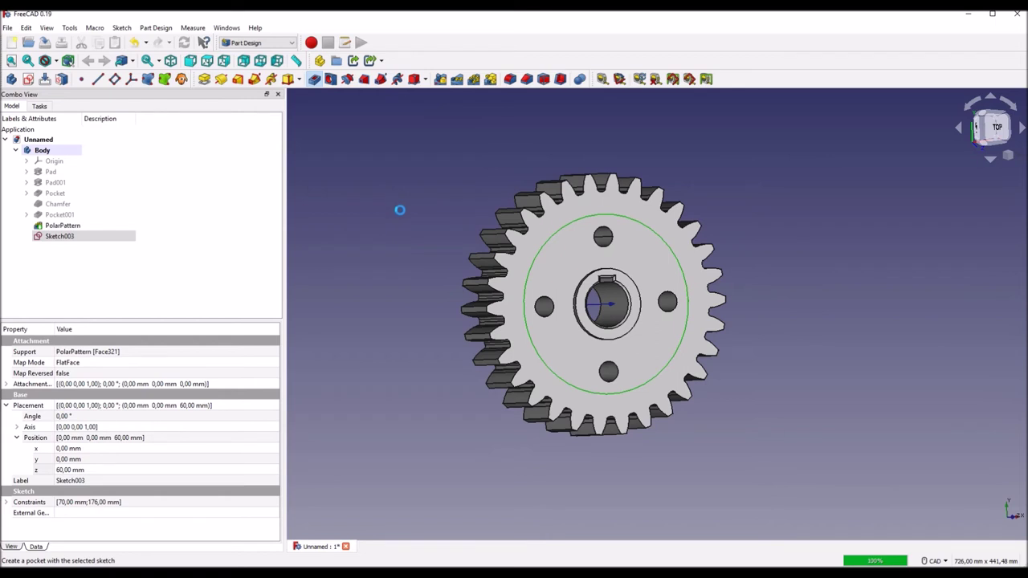
scroll(408, 255, up, 3)
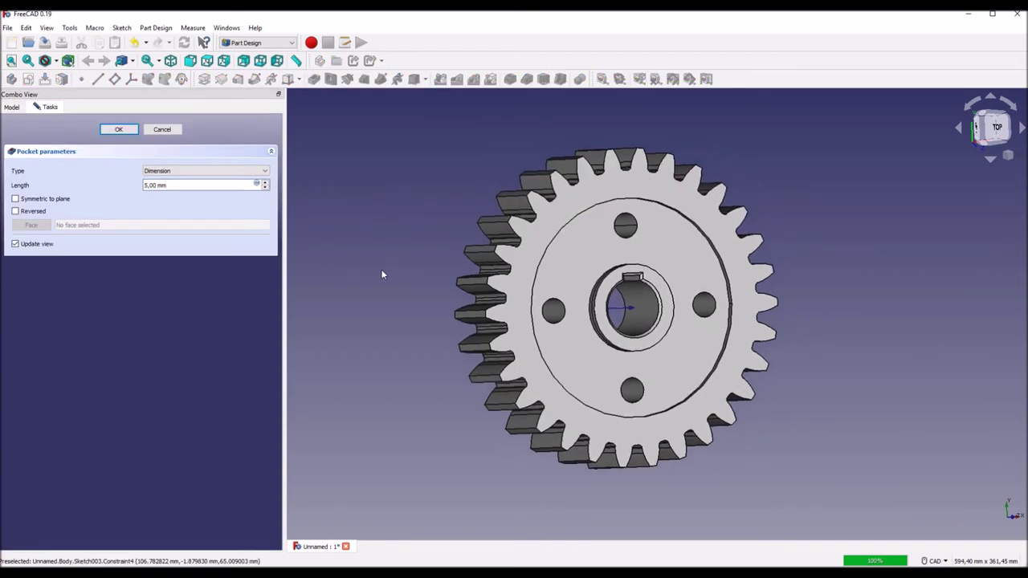
click(148, 185)
text(38/2)
key(Return)
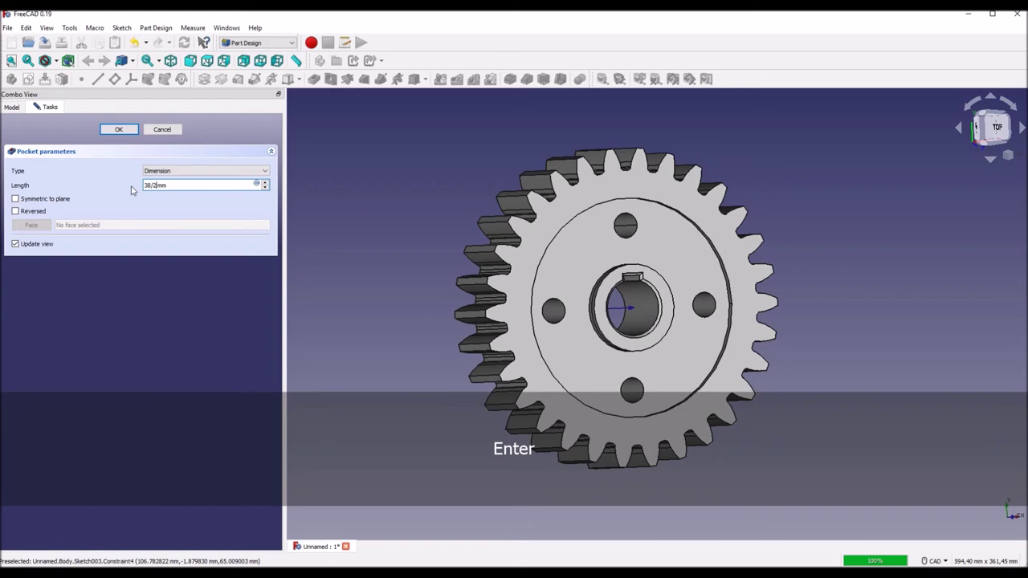
key(Return)
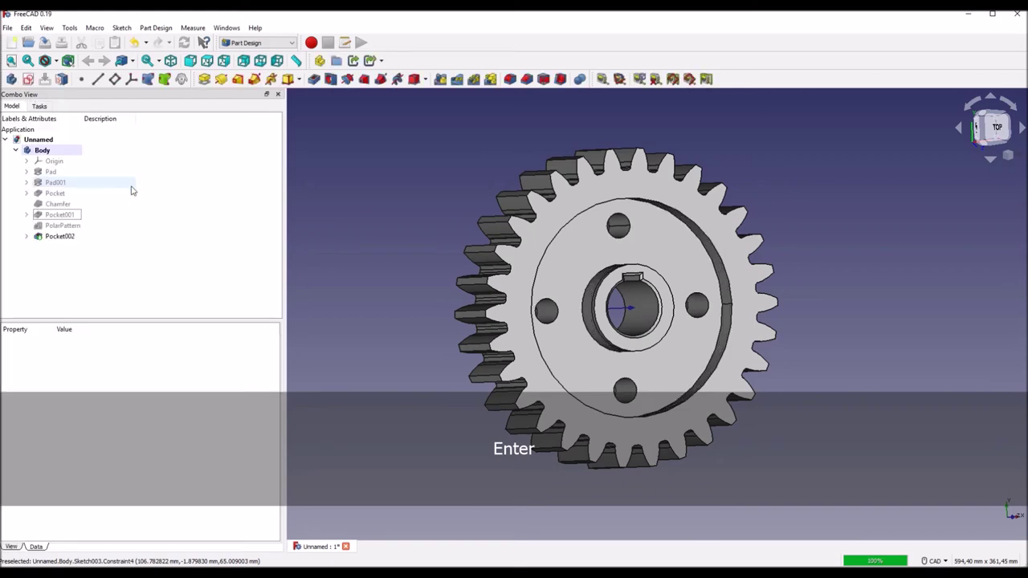
Step: Set Pocket002's Refine property to true
scroll(360, 294, up, 1)
scroll(362, 334, up, 2)
mouse_move(363, 335)
middle_down()
mouse_move(409, 409)
mouse_move(562, 345)
mouse_move(565, 394)
middle_up()
scroll(565, 393, up, 1)
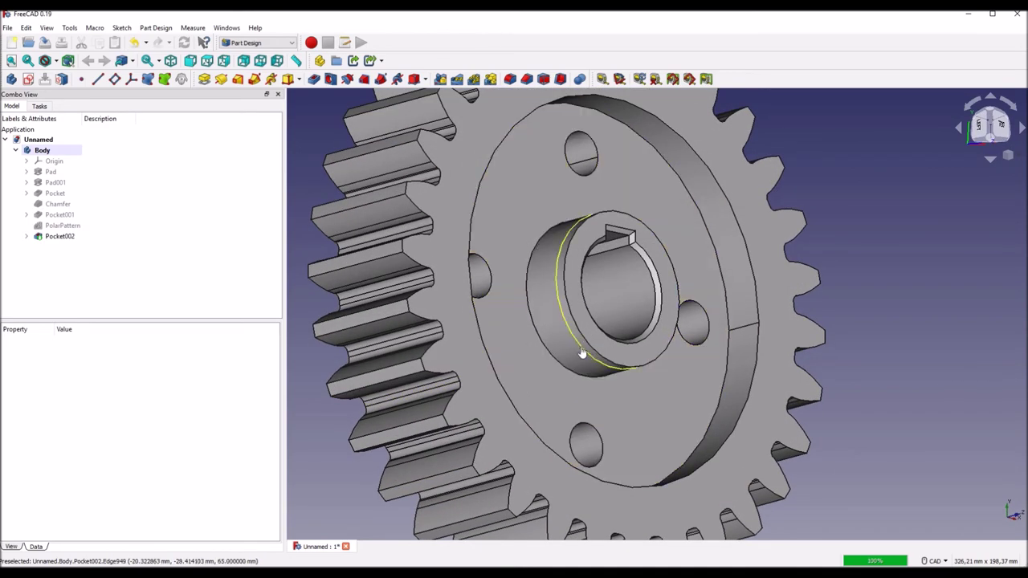
click(582, 353)
click(74, 374)
click(76, 375)
click(78, 392)
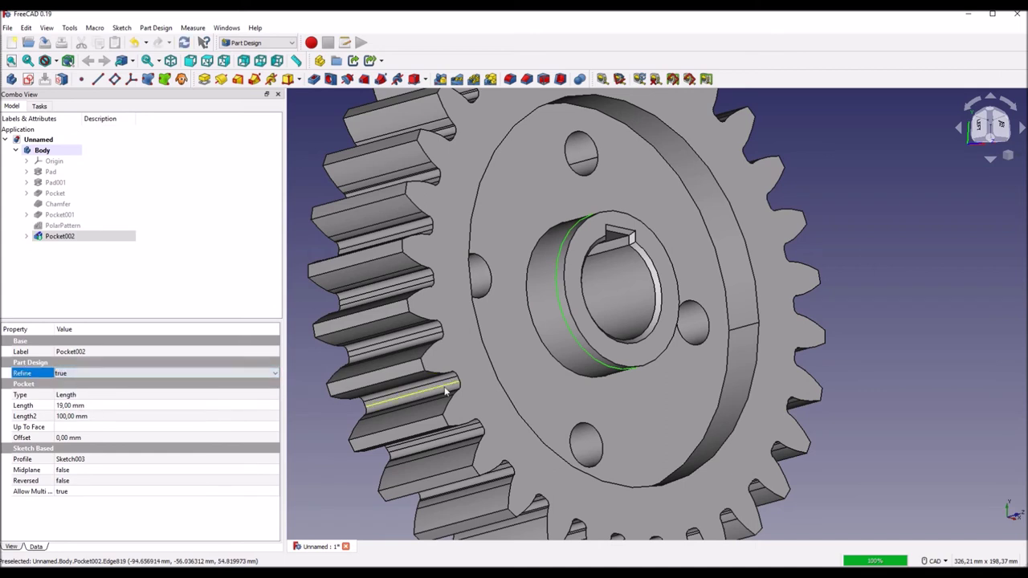
Step: Clear the selection and orbit the gear to view its underside
click(911, 369)
scroll(602, 305, down, 3)
mouse_move(602, 305)
middle_down()
mouse_move(462, 443)
mouse_move(498, 436)
middle_up()
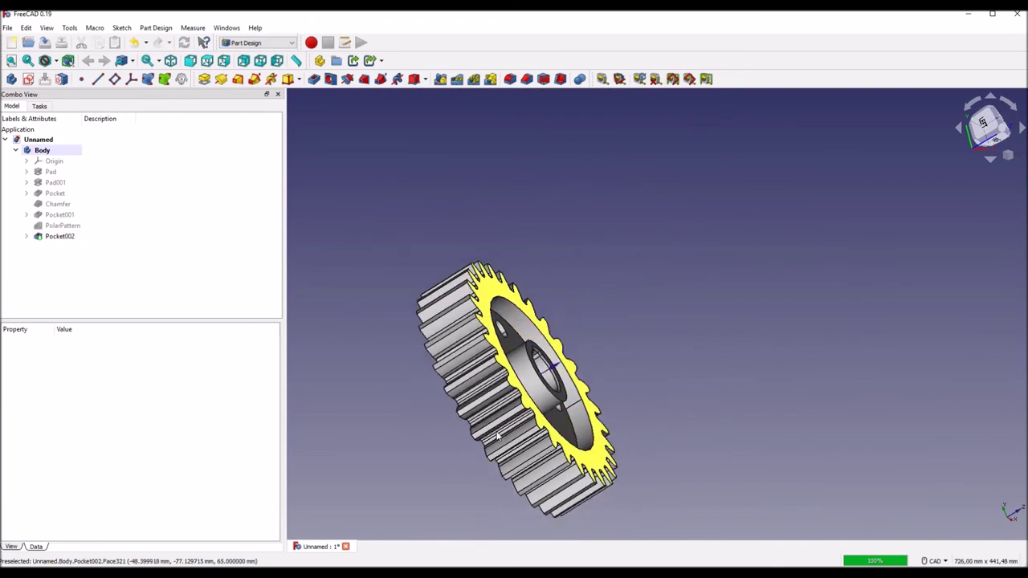
mouse_move(497, 436)
middle_down()
mouse_move(563, 427)
mouse_move(651, 389)
middle_up()
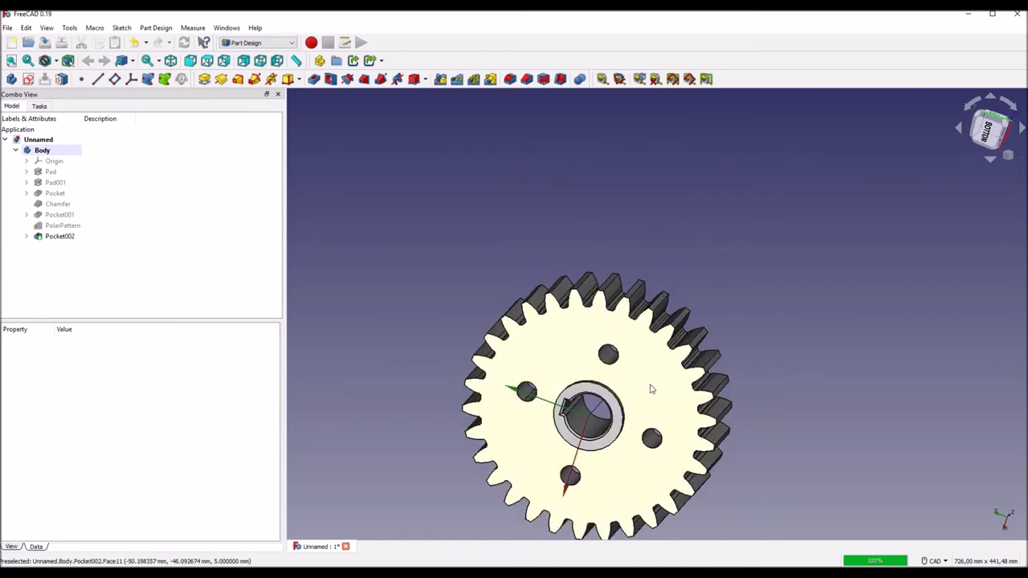
Step: Start a new sketch on the gear's bottom face and draw two concentric circles at the origin
click(652, 390)
click(28, 79)
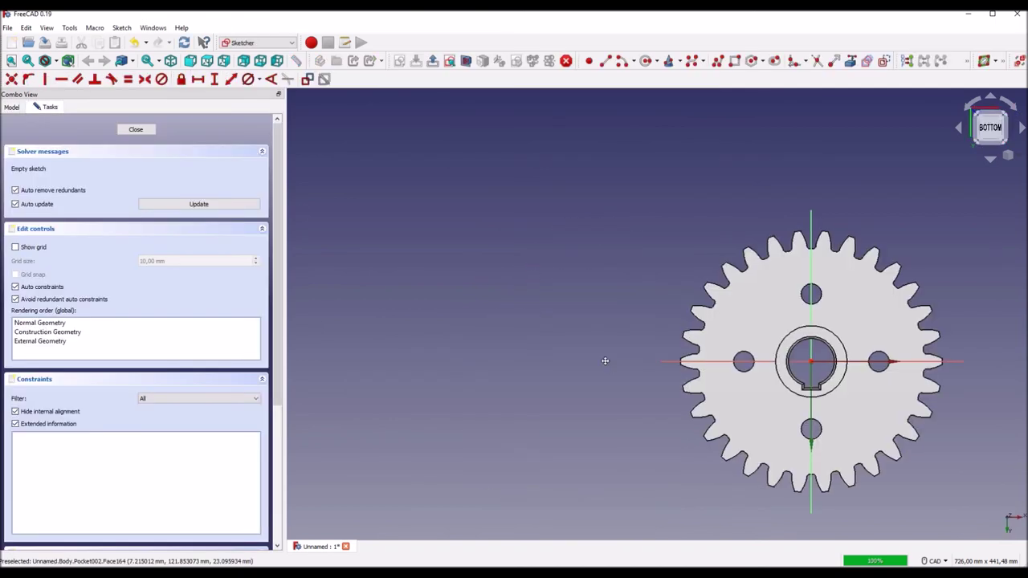
middle_drag(608, 359, 445, 323)
scroll(394, 261, up, 2)
middle_drag(414, 270, 333, 236)
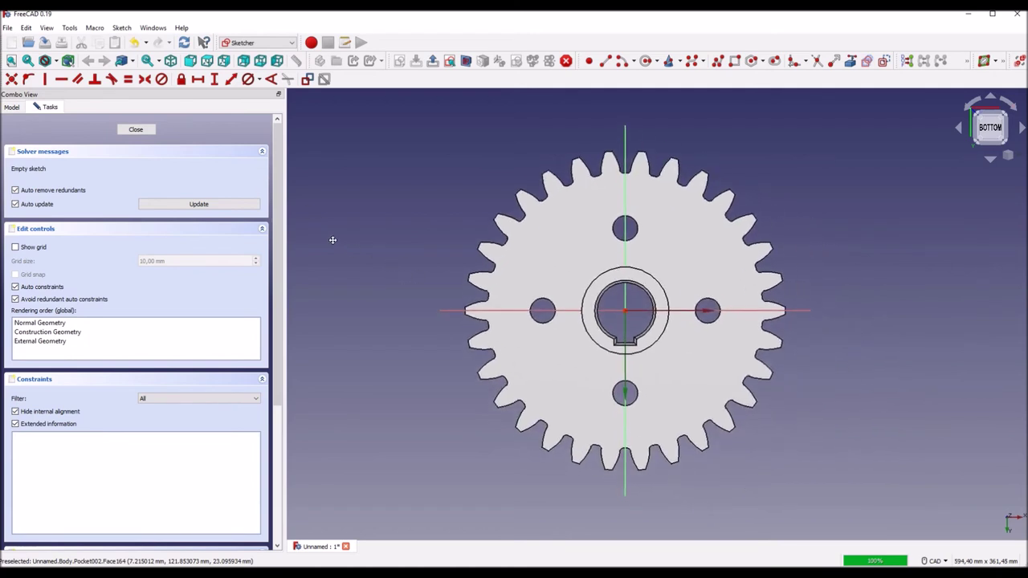
click(646, 60)
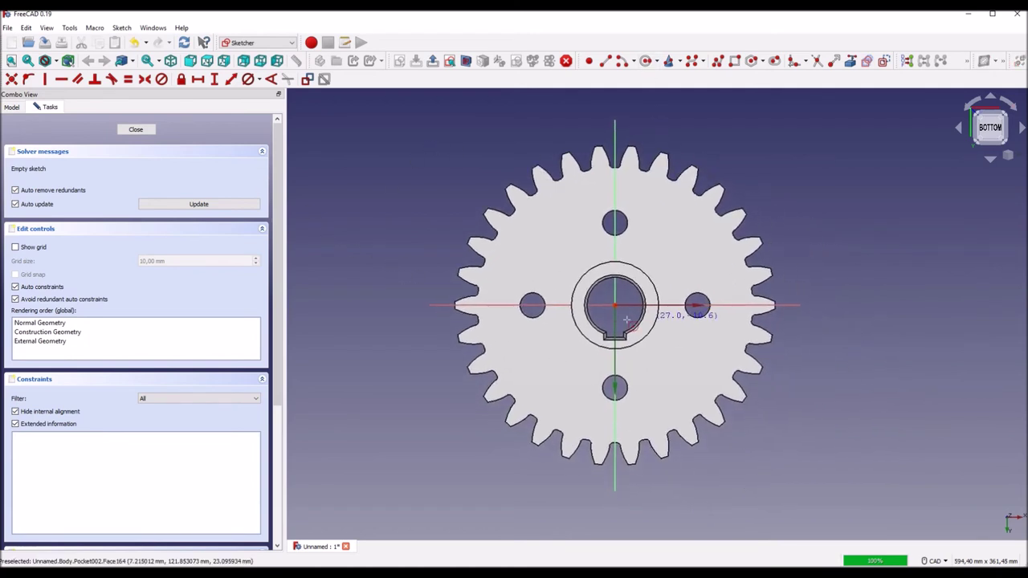
click(615, 305)
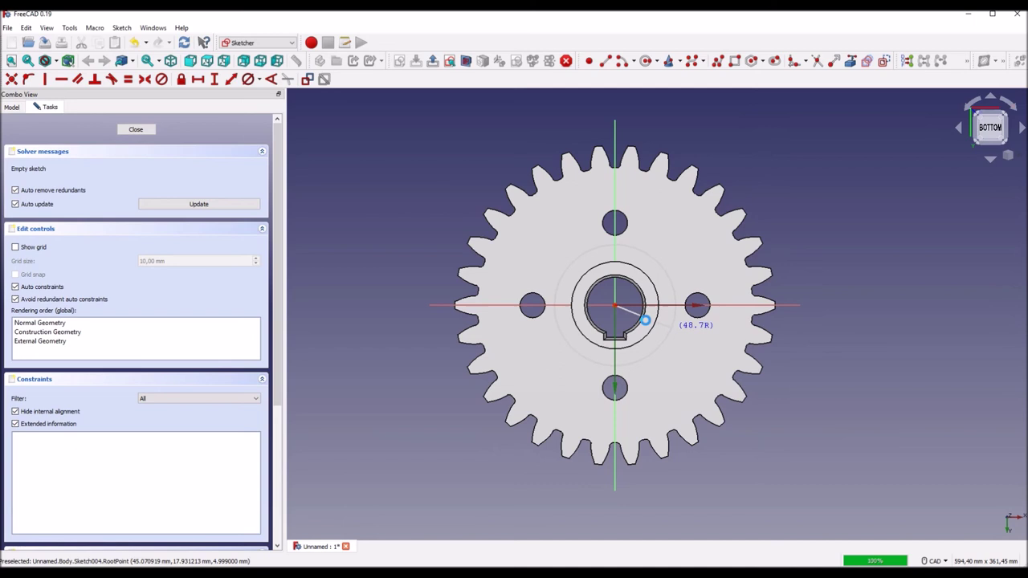
click(665, 326)
click(614, 305)
click(727, 324)
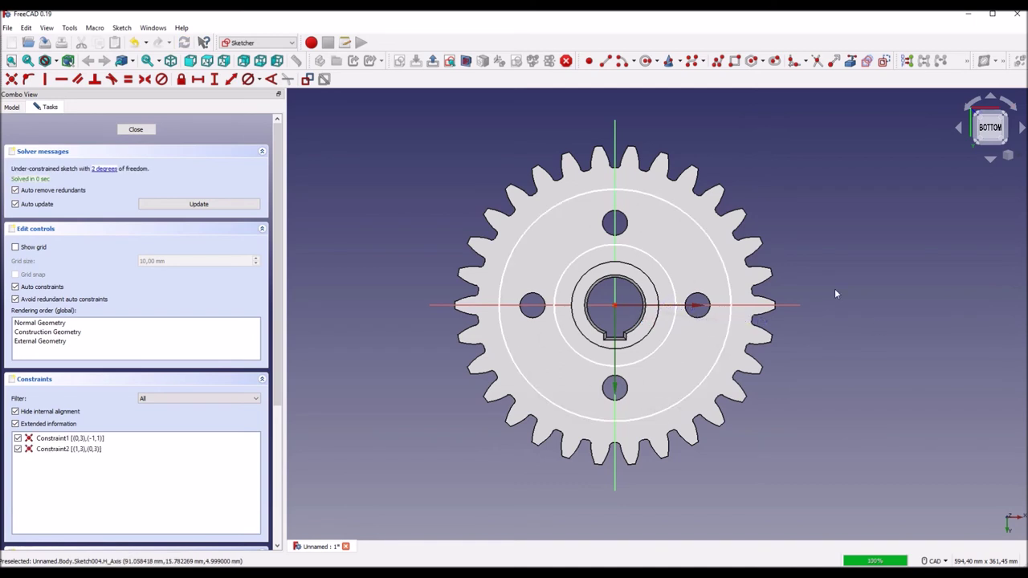
Step: Dimension the circles to Ø70 mm and Ø176 mm, move the labels aside and close the sketch
click(666, 273)
text(70)
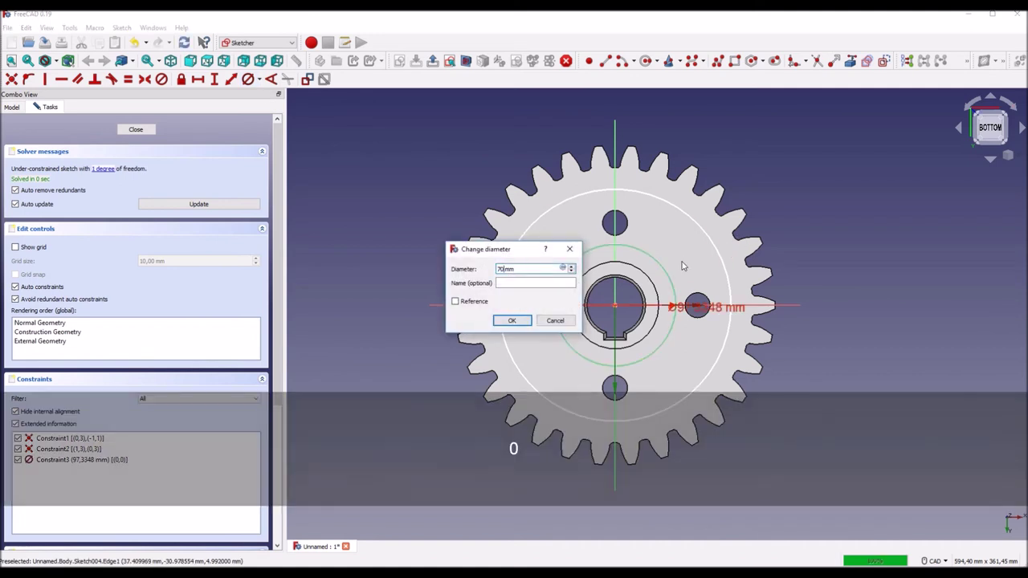
key(Return)
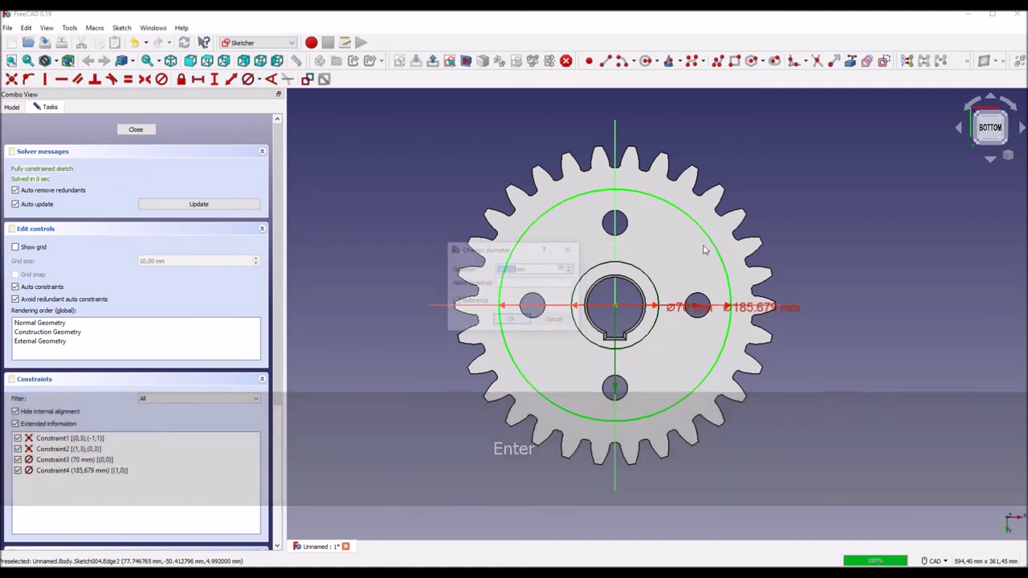
text(17)
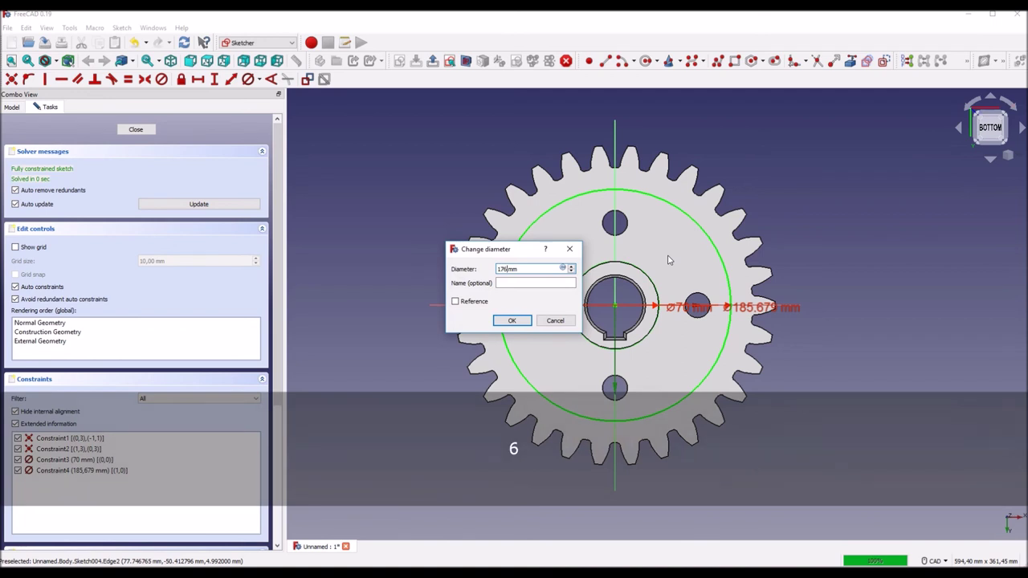
key(Return)
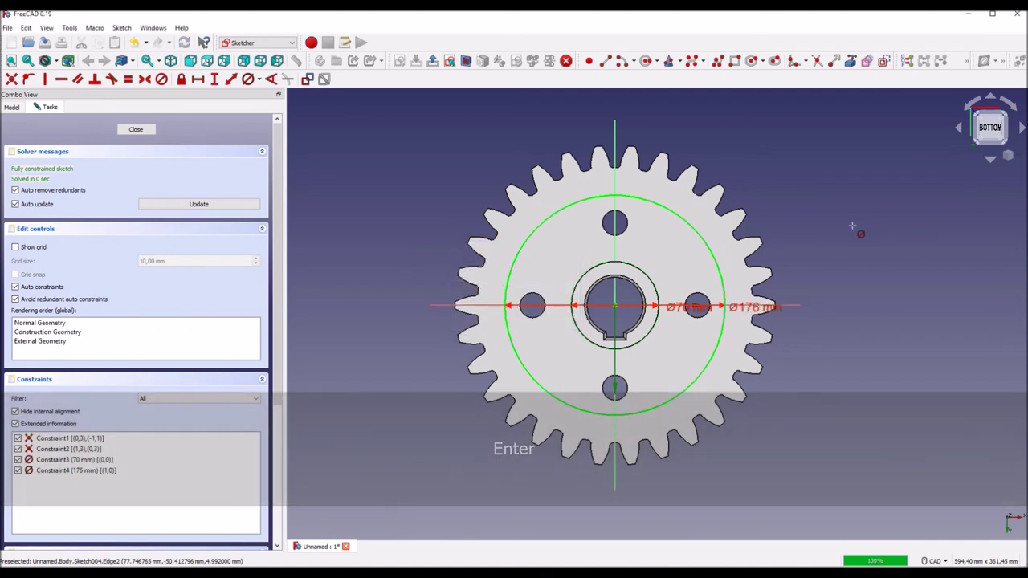
drag(687, 310, 677, 340)
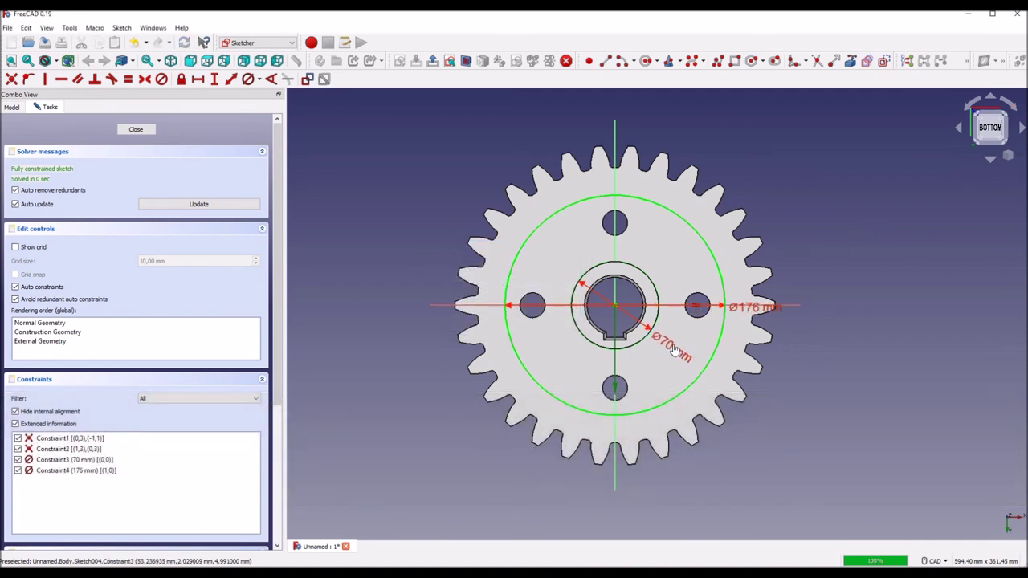
mouse_move(752, 308)
mouse_down()
mouse_move(755, 247)
mouse_move(803, 223)
mouse_up()
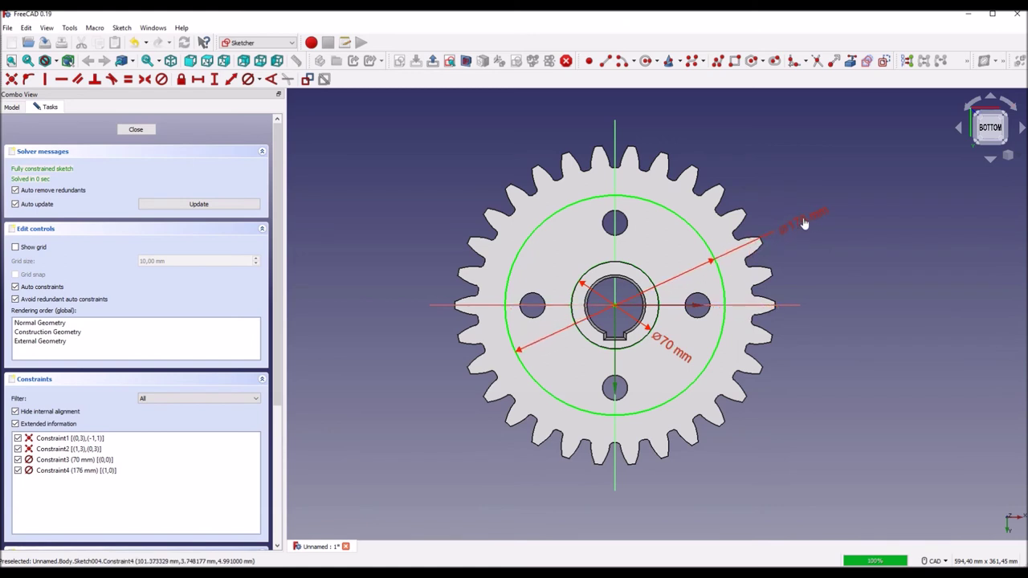
middle_drag(887, 350, 873, 342)
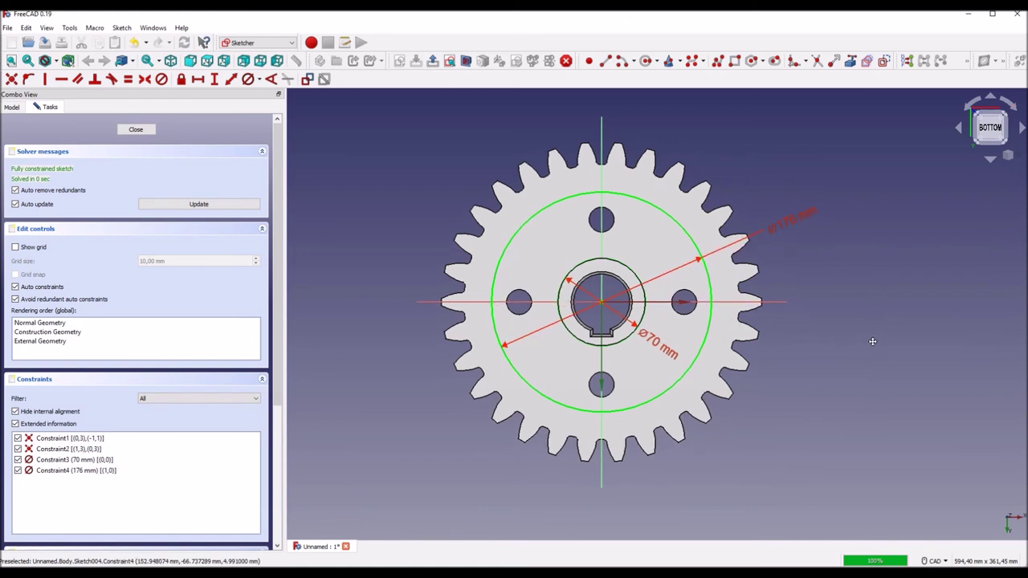
click(135, 130)
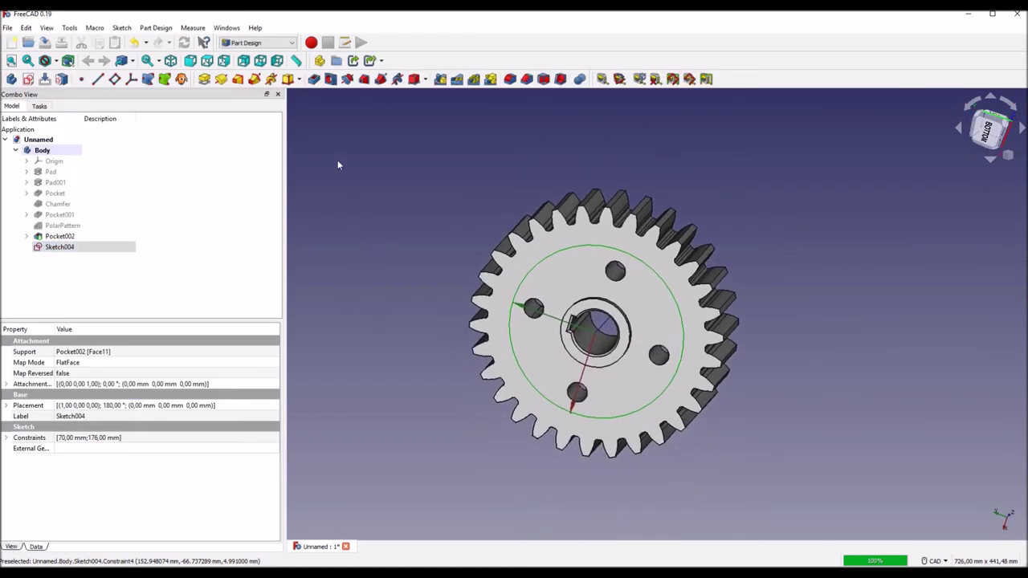
Step: Pocket Sketch004's ring 38/2 mm deep into the gear's underside
click(314, 79)
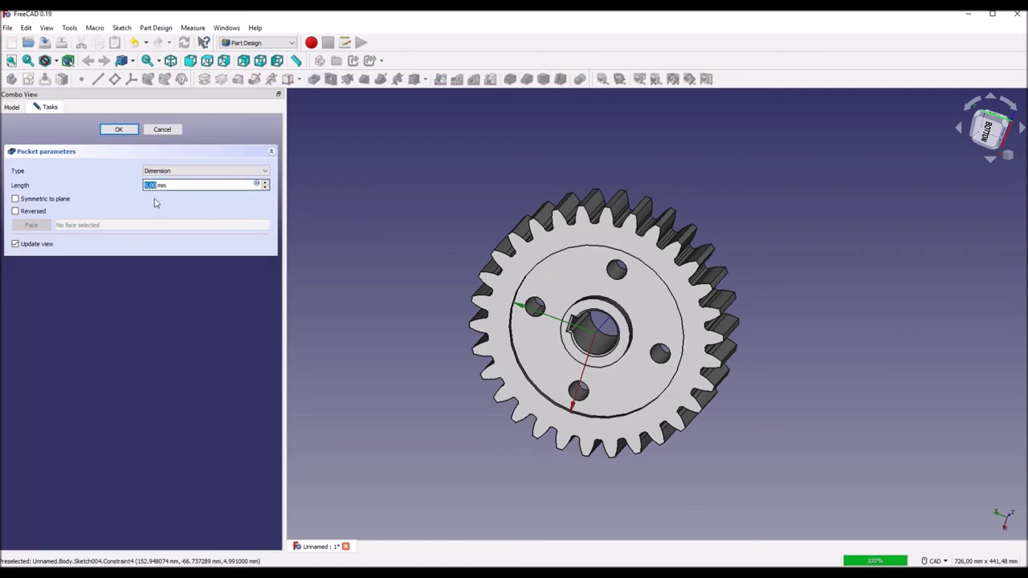
text(38)
text(/2)
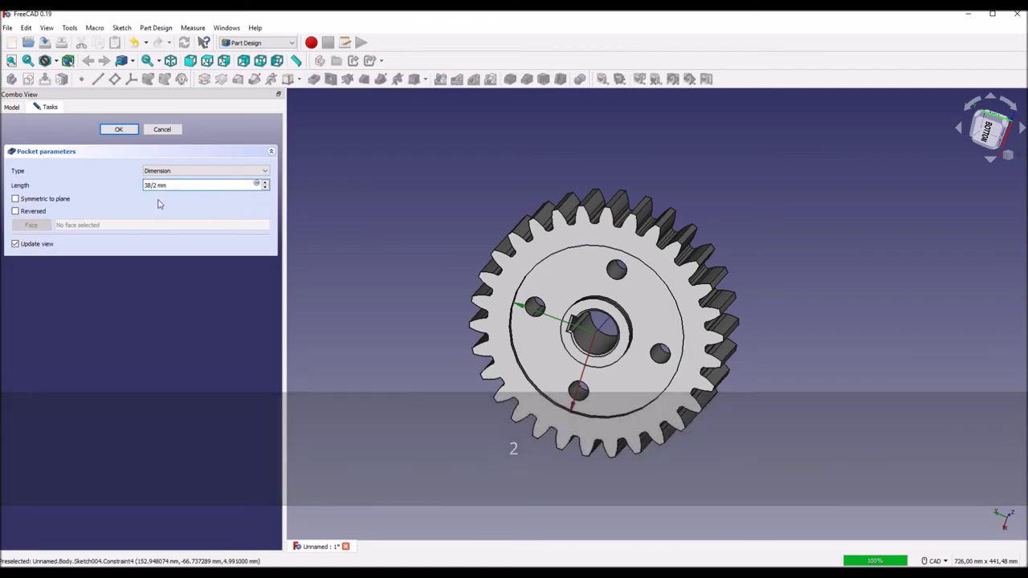
key(Return)
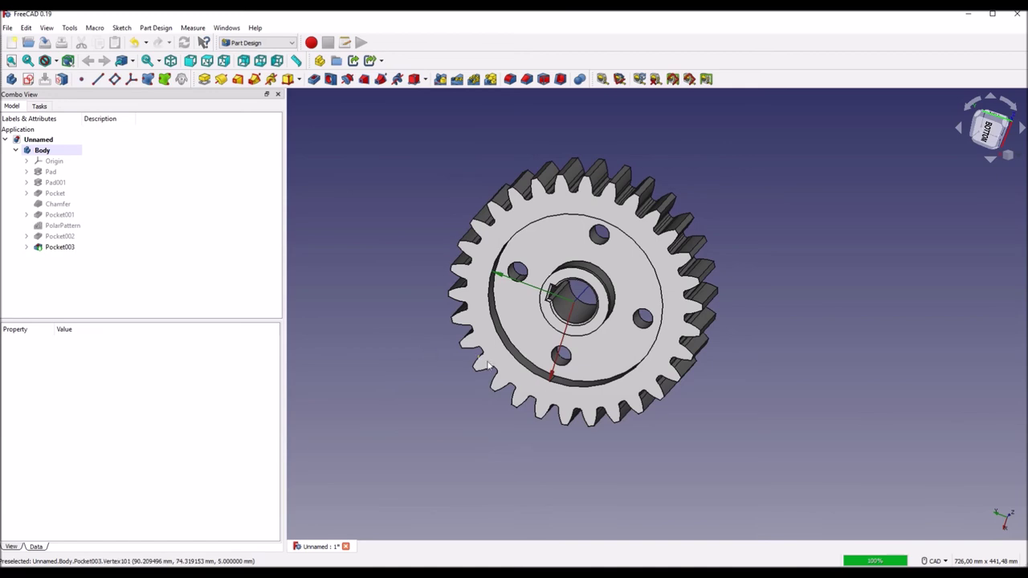
mouse_move(771, 369)
middle_down()
mouse_move(769, 362)
mouse_move(701, 413)
mouse_move(489, 443)
mouse_move(750, 334)
mouse_move(567, 416)
mouse_move(710, 347)
mouse_move(574, 385)
middle_up()
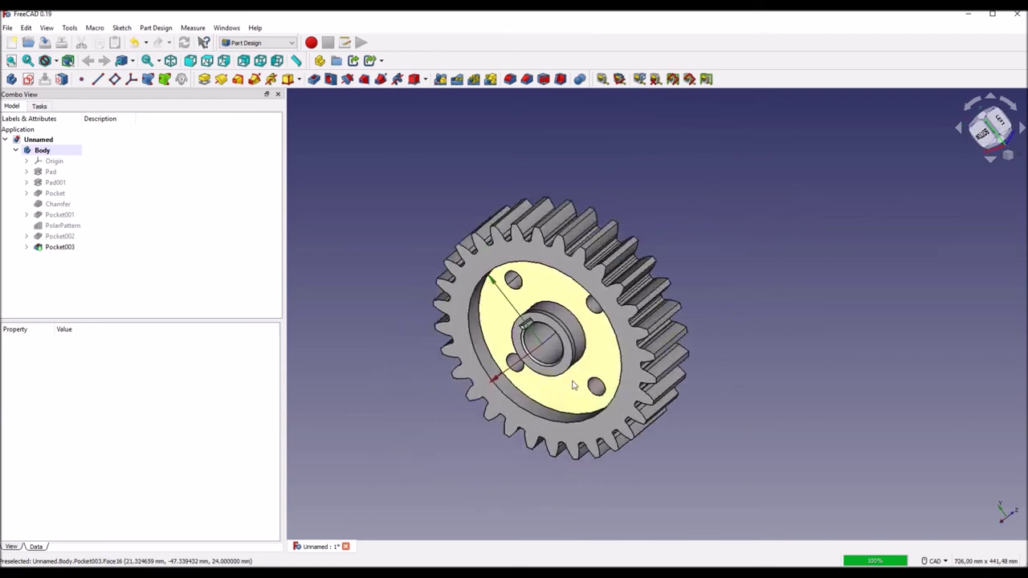
Step: Set Pocket003's Refine property to true
scroll(574, 385, up, 5)
click(575, 321)
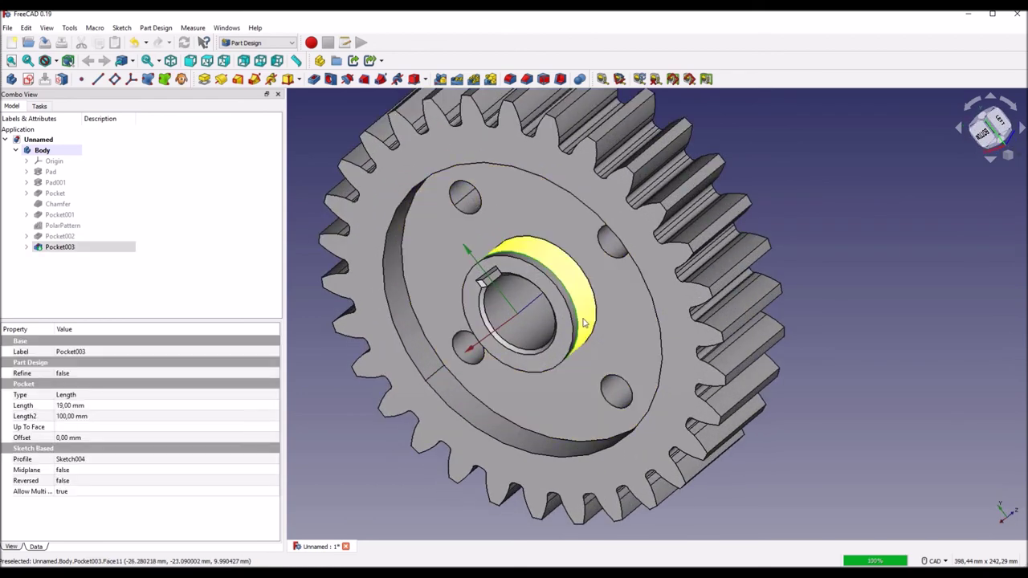
click(69, 374)
click(70, 374)
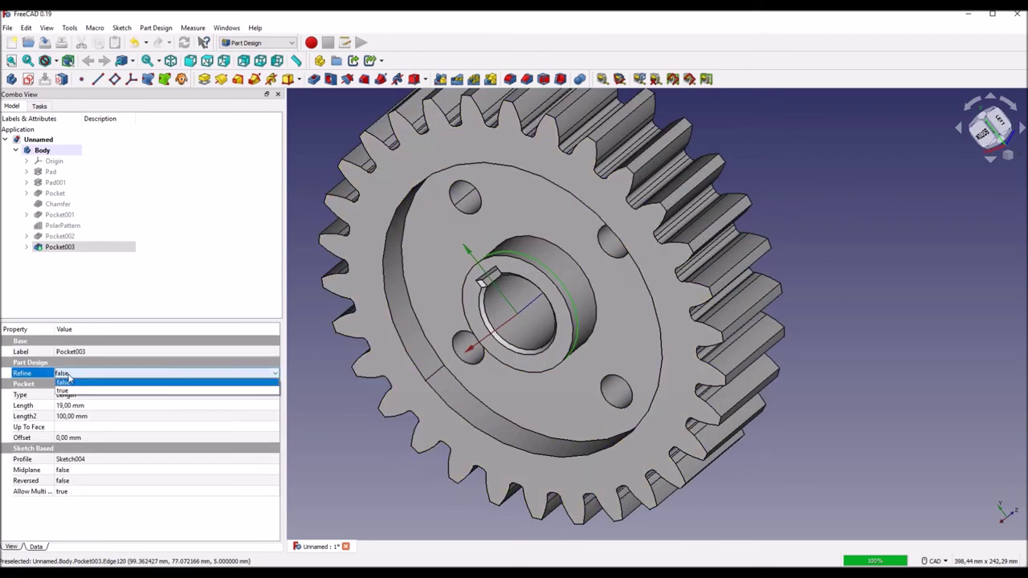
click(73, 387)
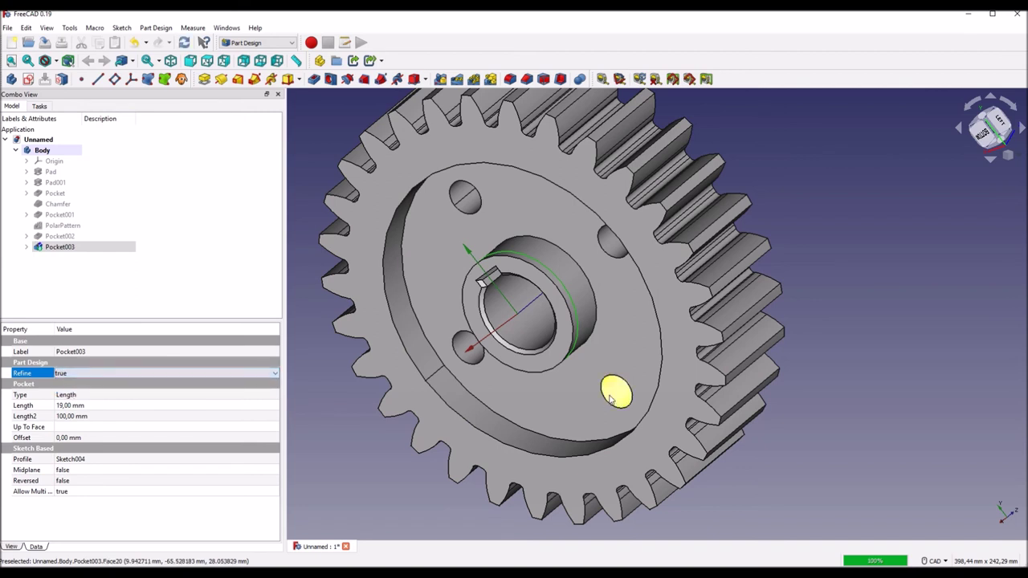
click(872, 359)
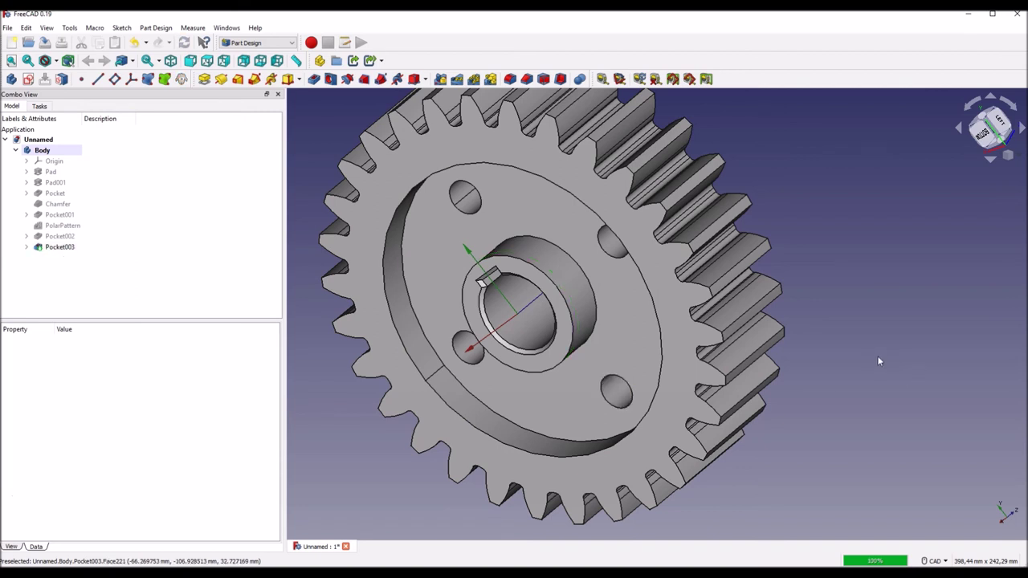
Step: Orbit, zoom and fit the view to inspect the refined recess and its edges
scroll(868, 366, down, 2)
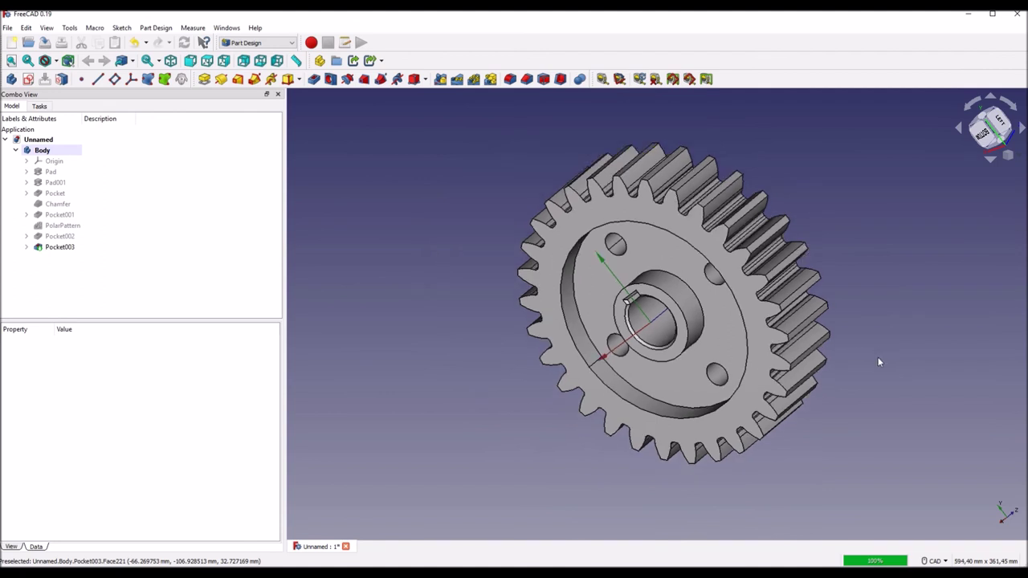
scroll(683, 362, up, 2)
middle_drag(776, 347, 655, 343)
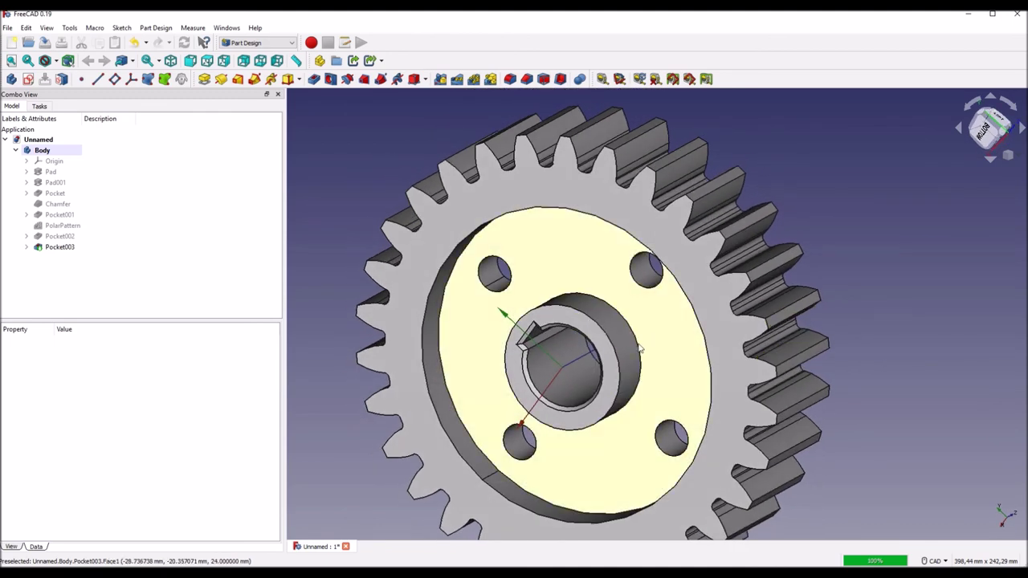
scroll(640, 348, up, 5)
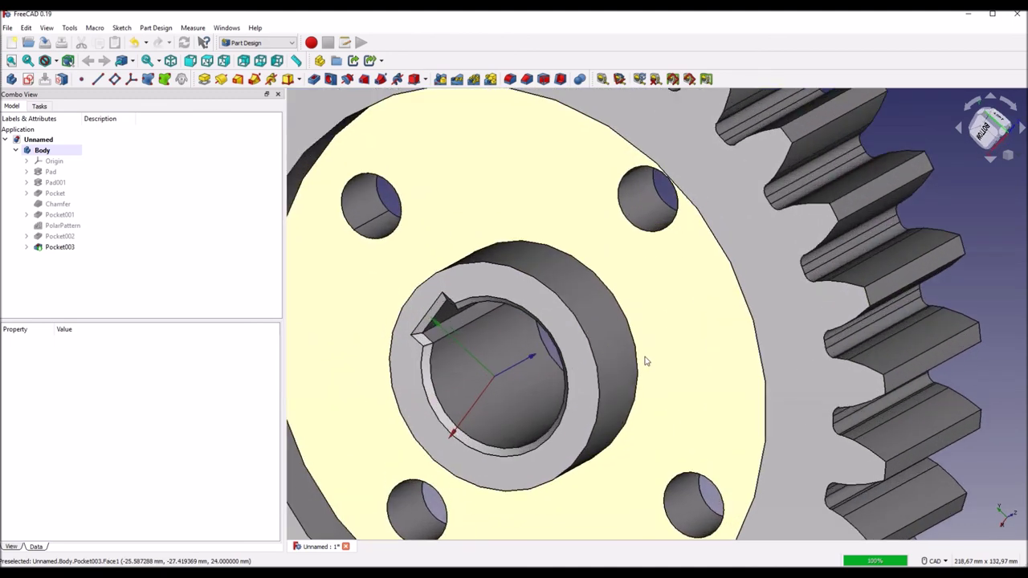
click(637, 360)
middle_drag(638, 360, 752, 266)
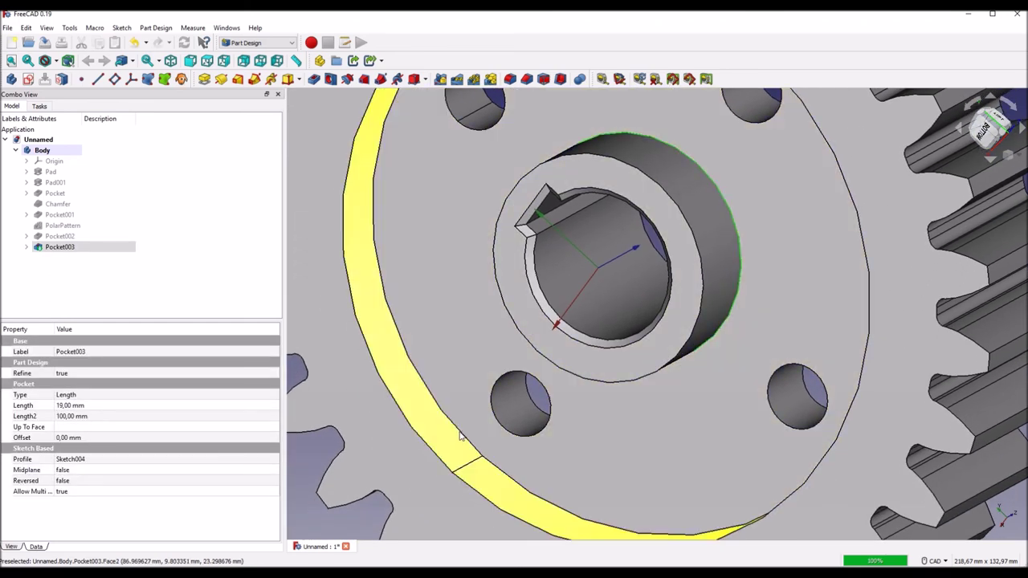
ctrl+click(460, 430)
scroll(539, 415, down, 5)
scroll(539, 415, down, 4)
middle_drag(842, 282, 662, 299)
key(v)
key(f)
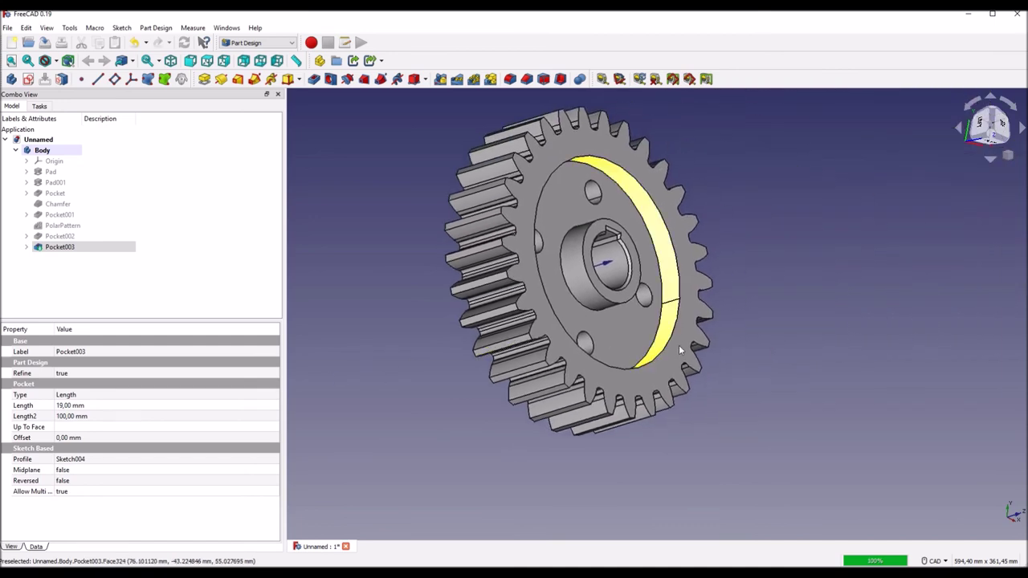
scroll(634, 345, up, 4)
Step: Select the recess's outer rim edge and the hub's circular edge for filleting
scroll(641, 323, up, 2)
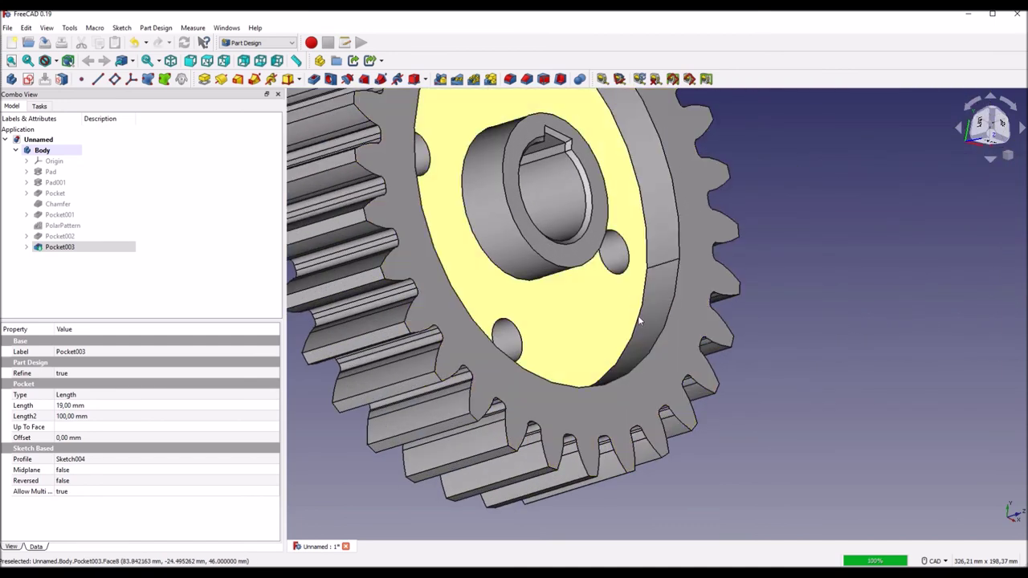
scroll(641, 323, up, 2)
scroll(635, 324, up, 1)
ctrl+click(631, 325)
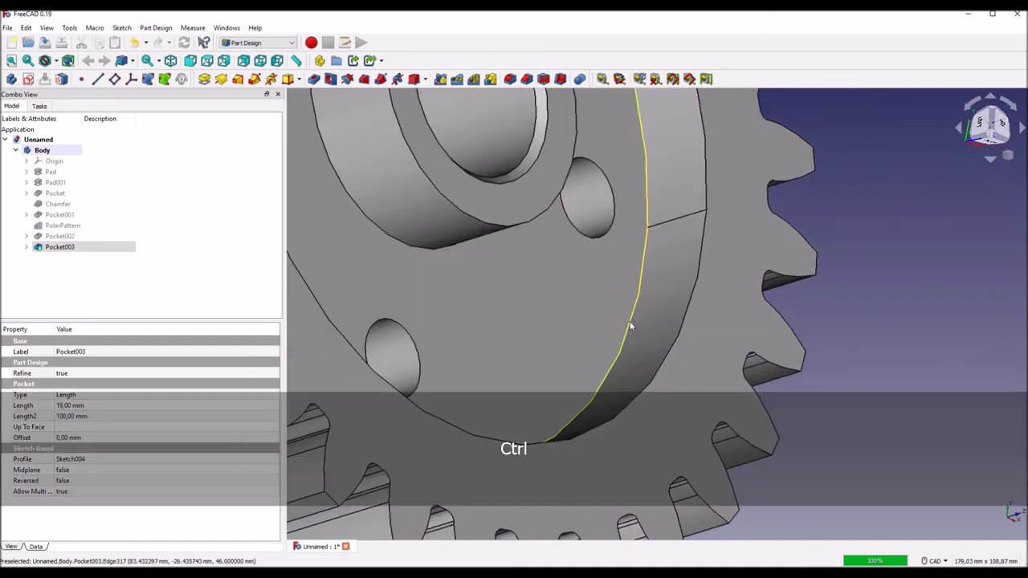
ctrl+click(398, 245)
scroll(398, 245, down, 2)
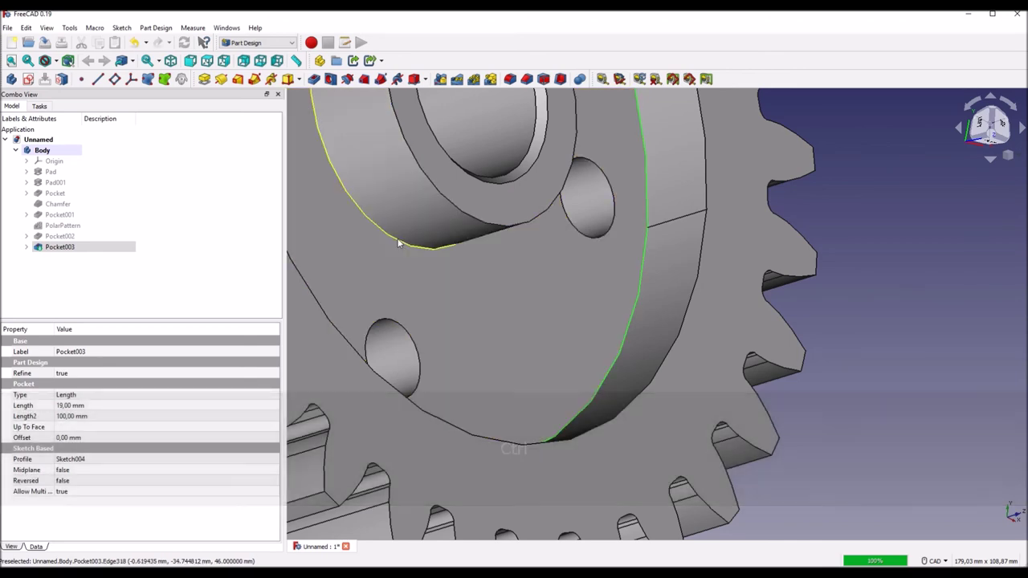
scroll(869, 305, down, 3)
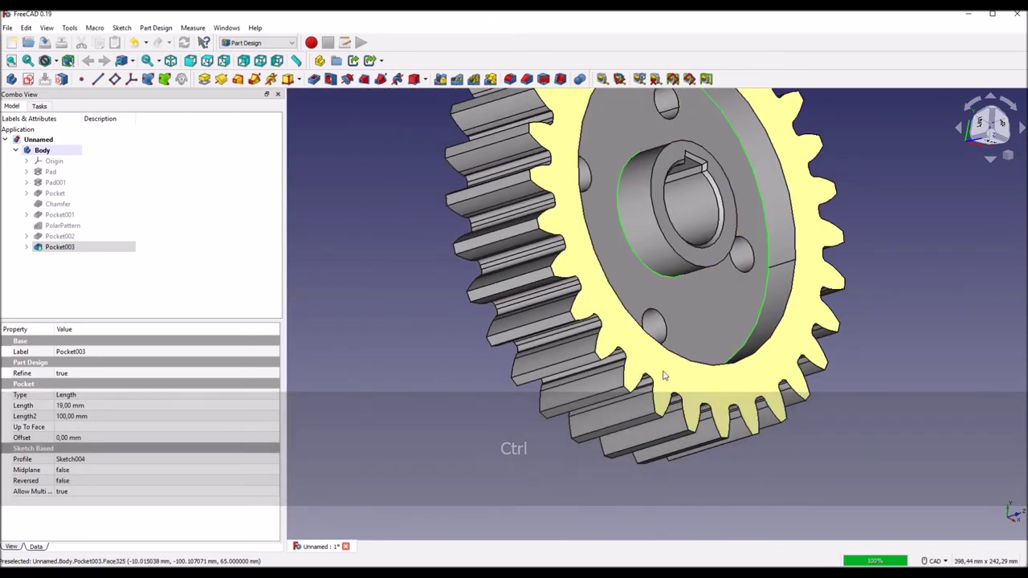
scroll(506, 391, down, 2)
right_click(512, 396)
click(572, 53)
mouse_move(477, 367)
middle_down()
mouse_move(404, 390)
mouse_move(816, 240)
middle_up()
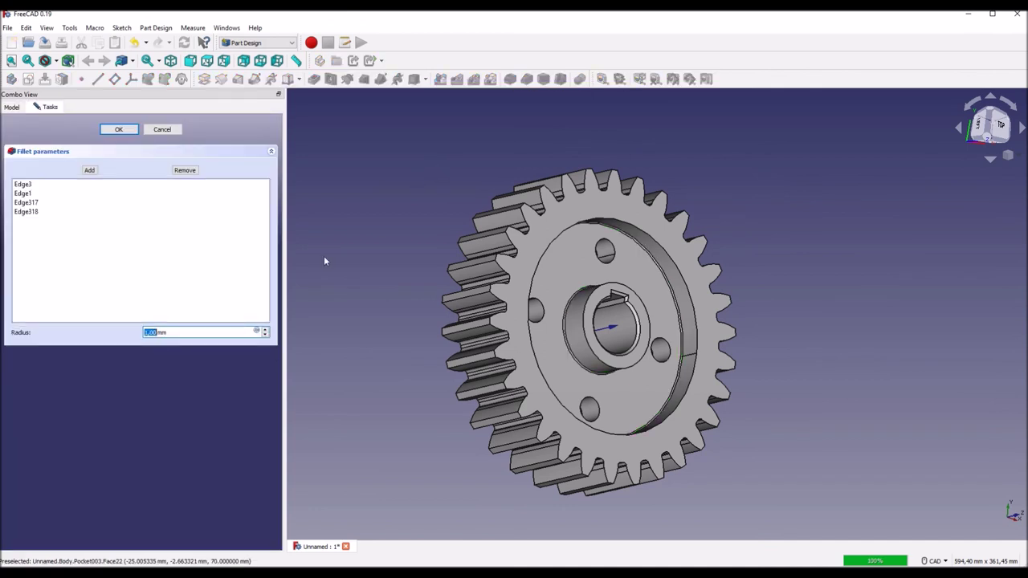
Step: Give the four recess edges a 3 mm fillet radius
text(3)
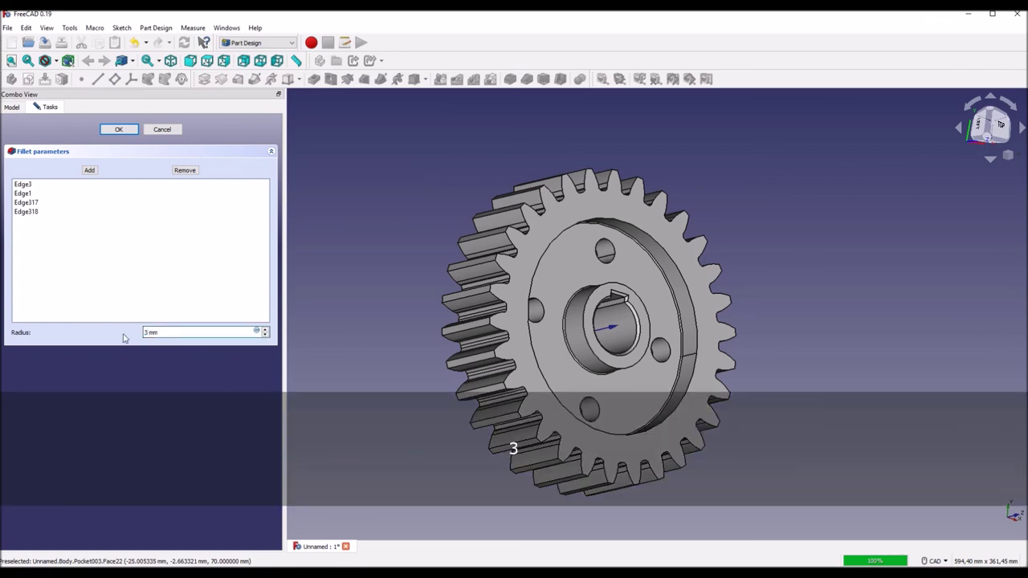
mouse_move(394, 399)
middle_down()
mouse_move(651, 349)
mouse_move(611, 300)
mouse_move(593, 323)
mouse_move(746, 340)
mouse_move(374, 471)
mouse_move(420, 430)
mouse_move(557, 406)
mouse_move(482, 396)
mouse_move(469, 410)
mouse_move(643, 321)
mouse_move(827, 207)
mouse_move(420, 439)
mouse_move(447, 428)
mouse_move(498, 378)
mouse_move(402, 429)
mouse_move(476, 399)
mouse_move(442, 380)
mouse_move(381, 450)
mouse_move(598, 451)
mouse_move(709, 358)
mouse_move(647, 353)
mouse_move(679, 445)
mouse_move(727, 426)
mouse_move(753, 401)
middle_up()
scroll(763, 389, up, 1)
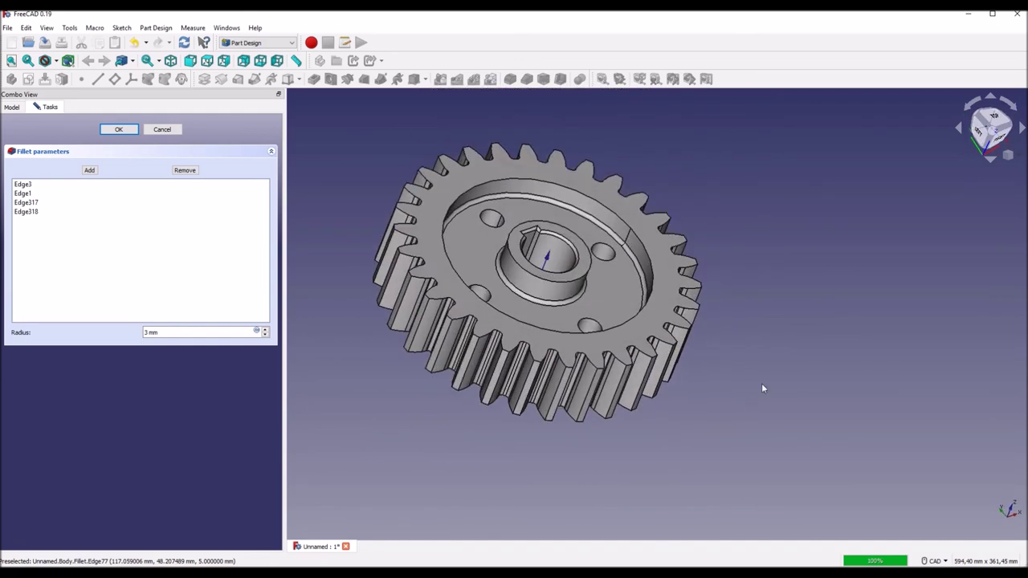
scroll(804, 386, up, 1)
scroll(842, 384, up, 1)
middle_drag(842, 383, 932, 413)
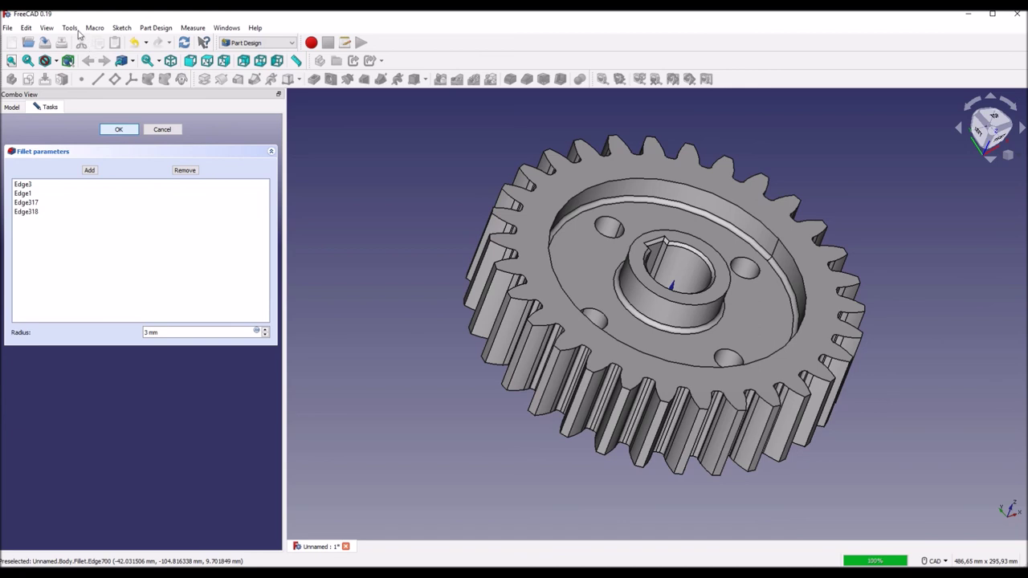
Step: Hide the axis cross in the 3D view from the View menu
click(47, 27)
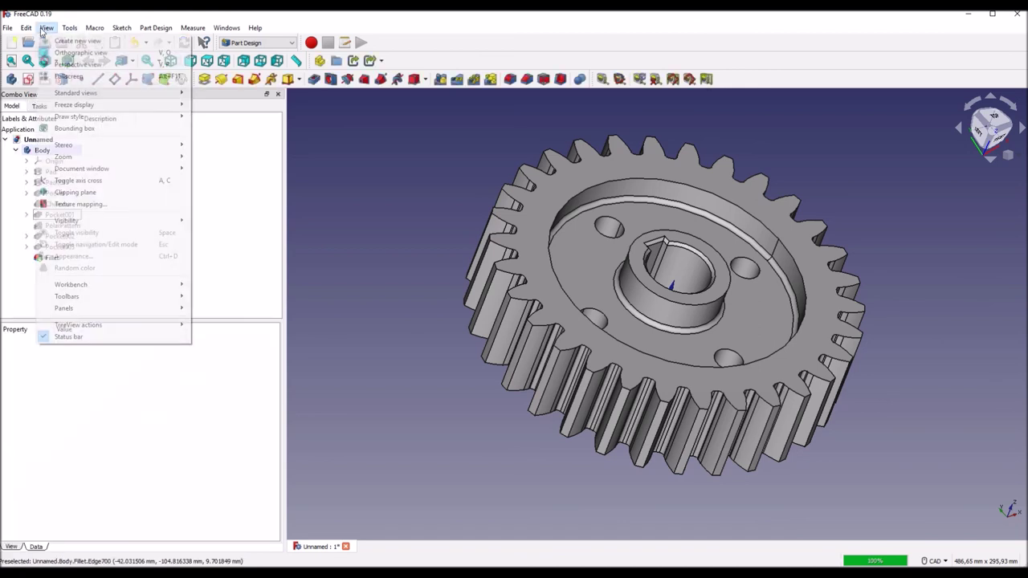
click(86, 186)
middle_drag(417, 379, 397, 392)
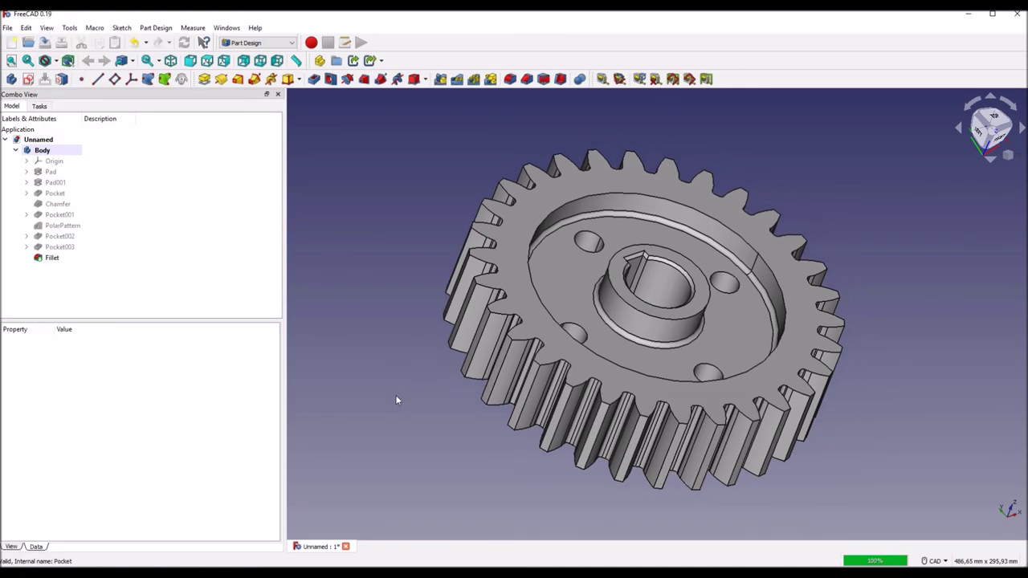